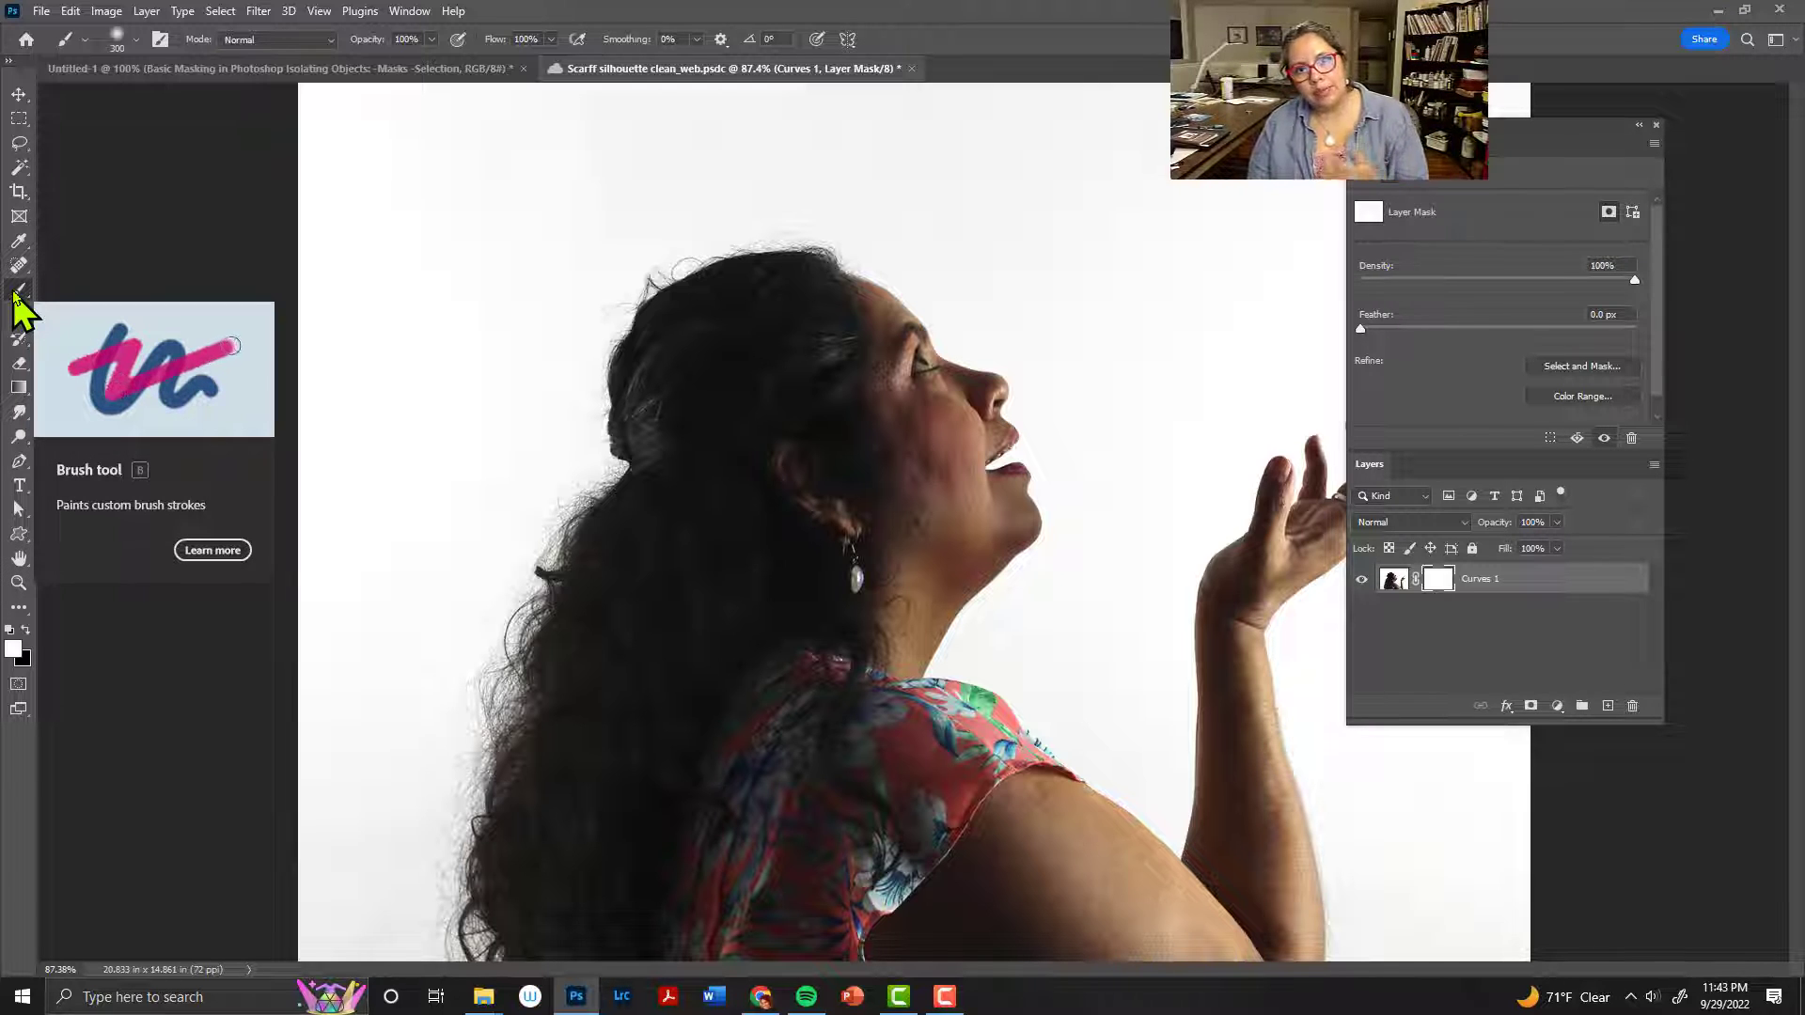
Make black the foreground color for mask painting and keep the Soft Round brush at 0% hardness
{"action": "left_click", "coordinate": [25, 631]}
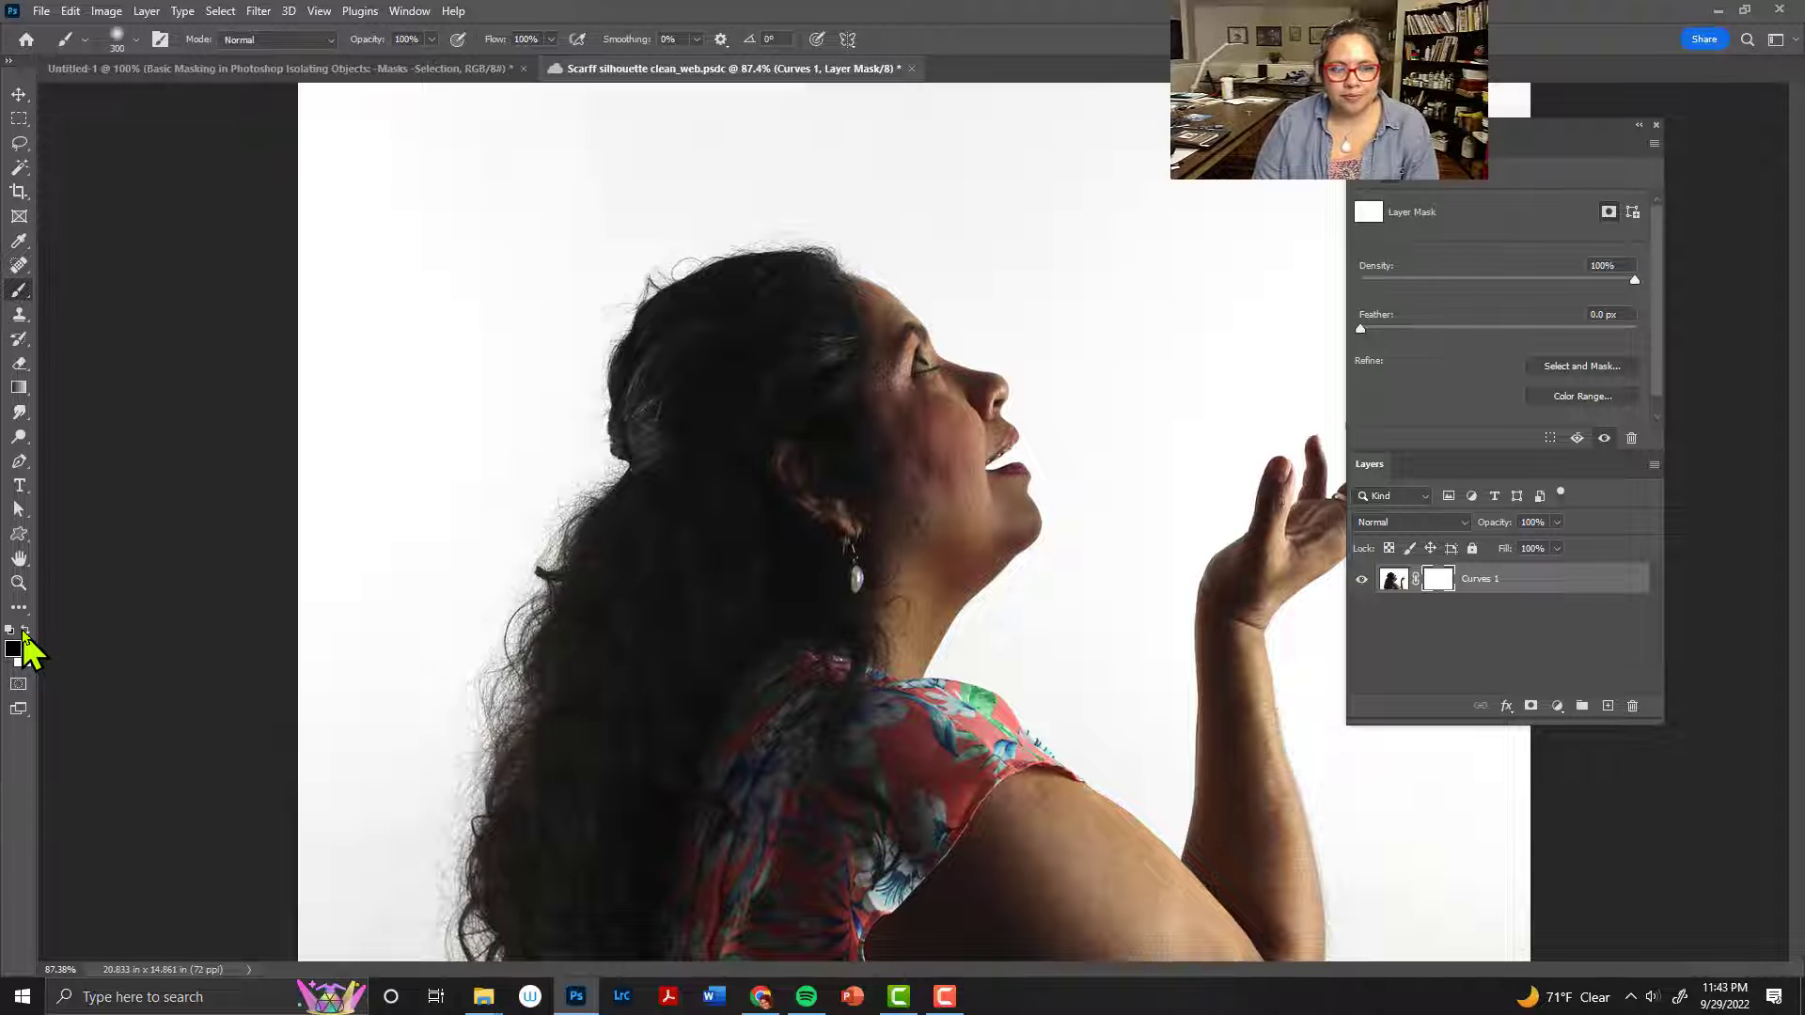
{"action": "key", "text": "x"}
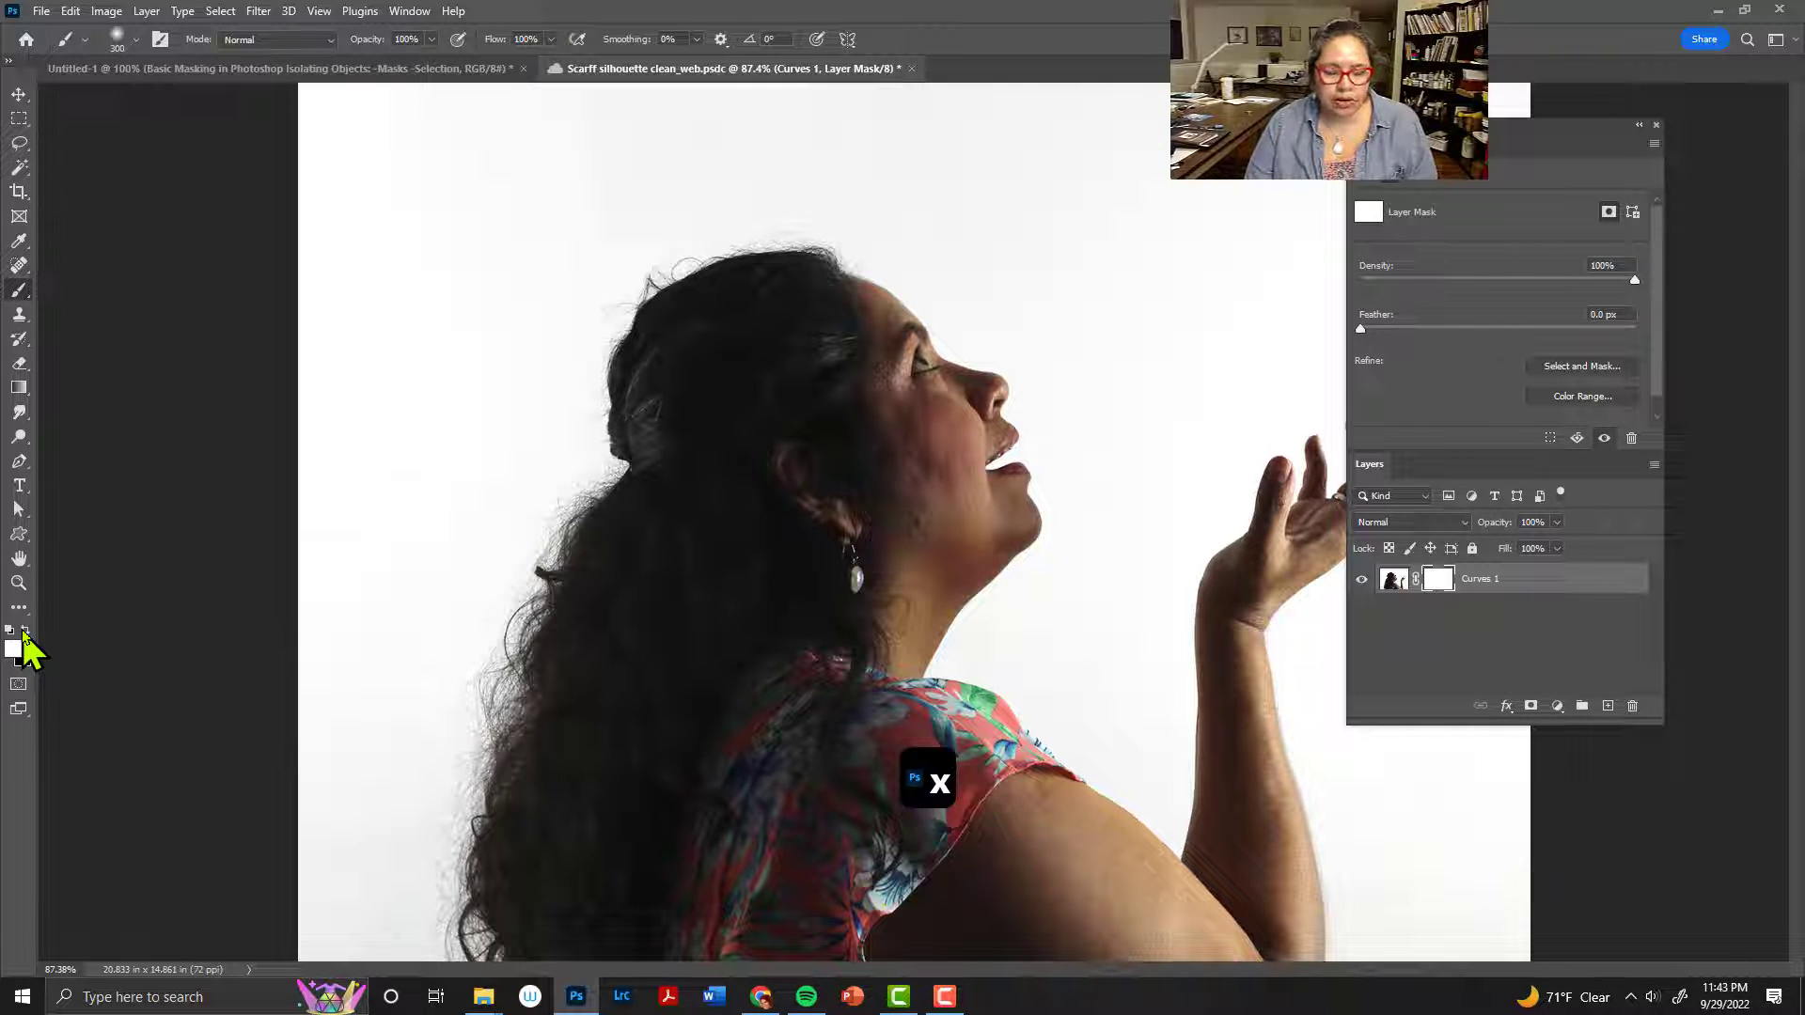
{"action": "key", "text": "x"}
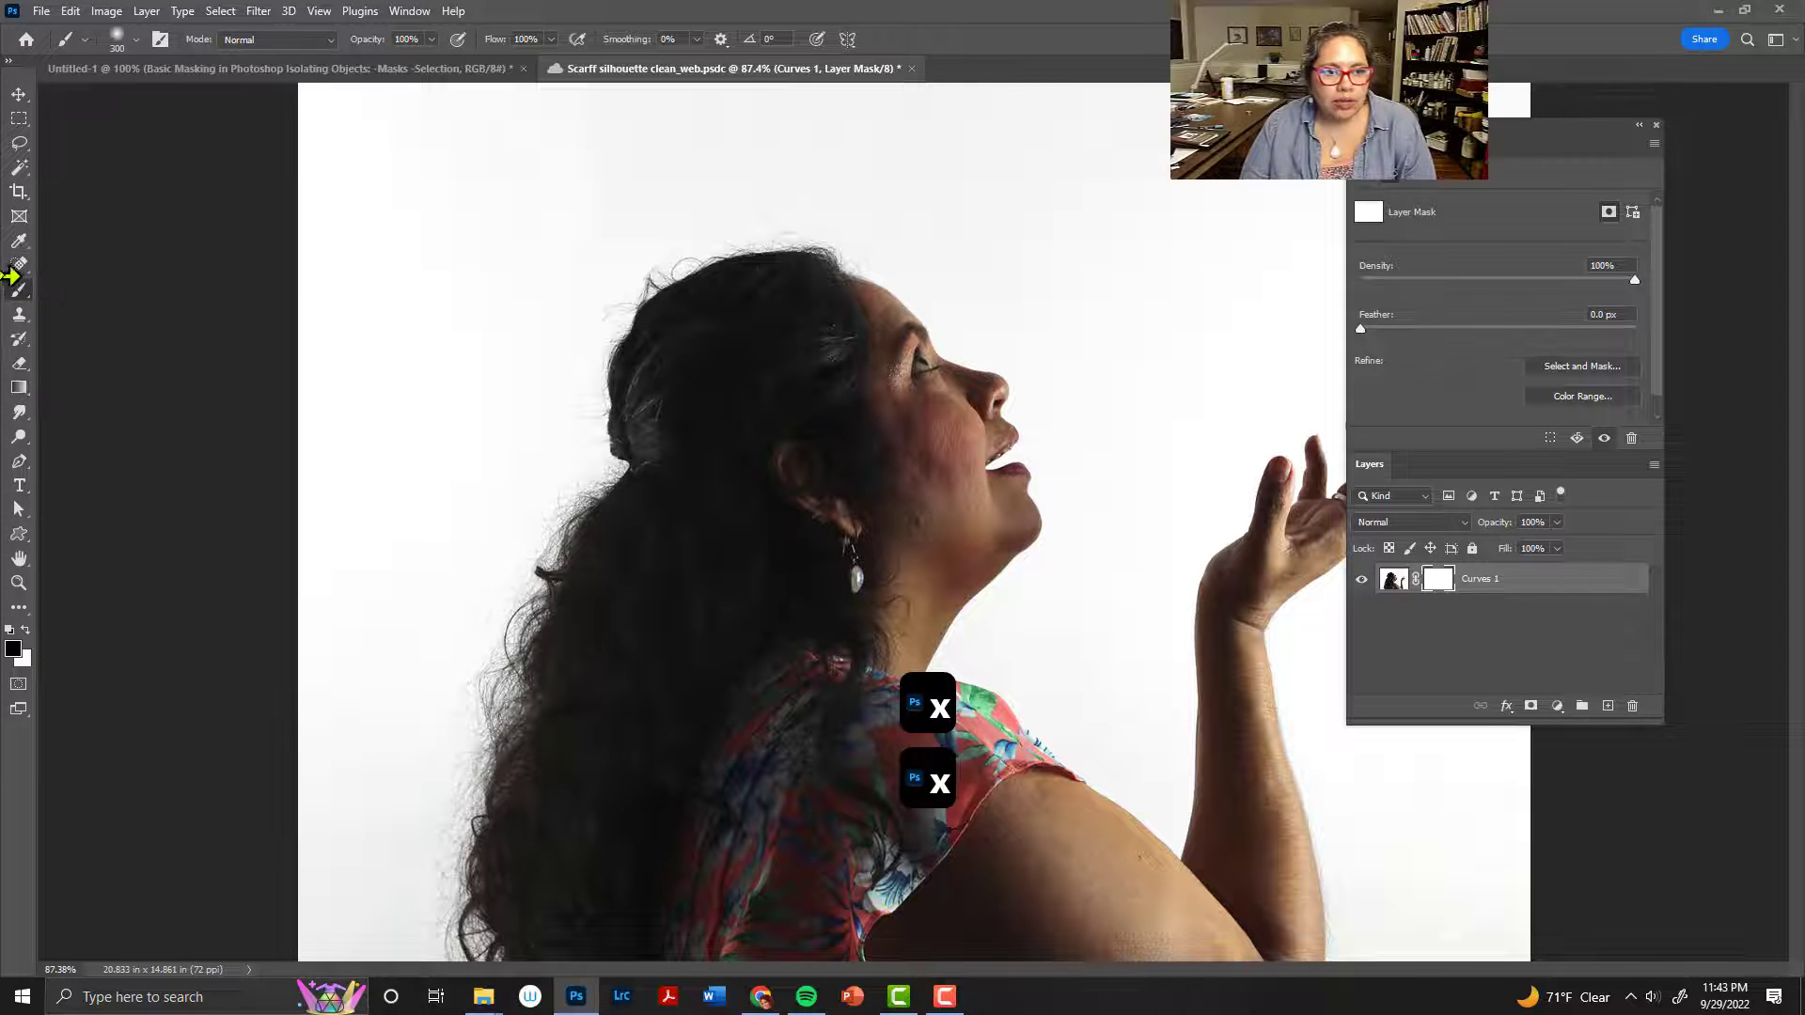
{"action": "left_click", "coordinate": [137, 40]}
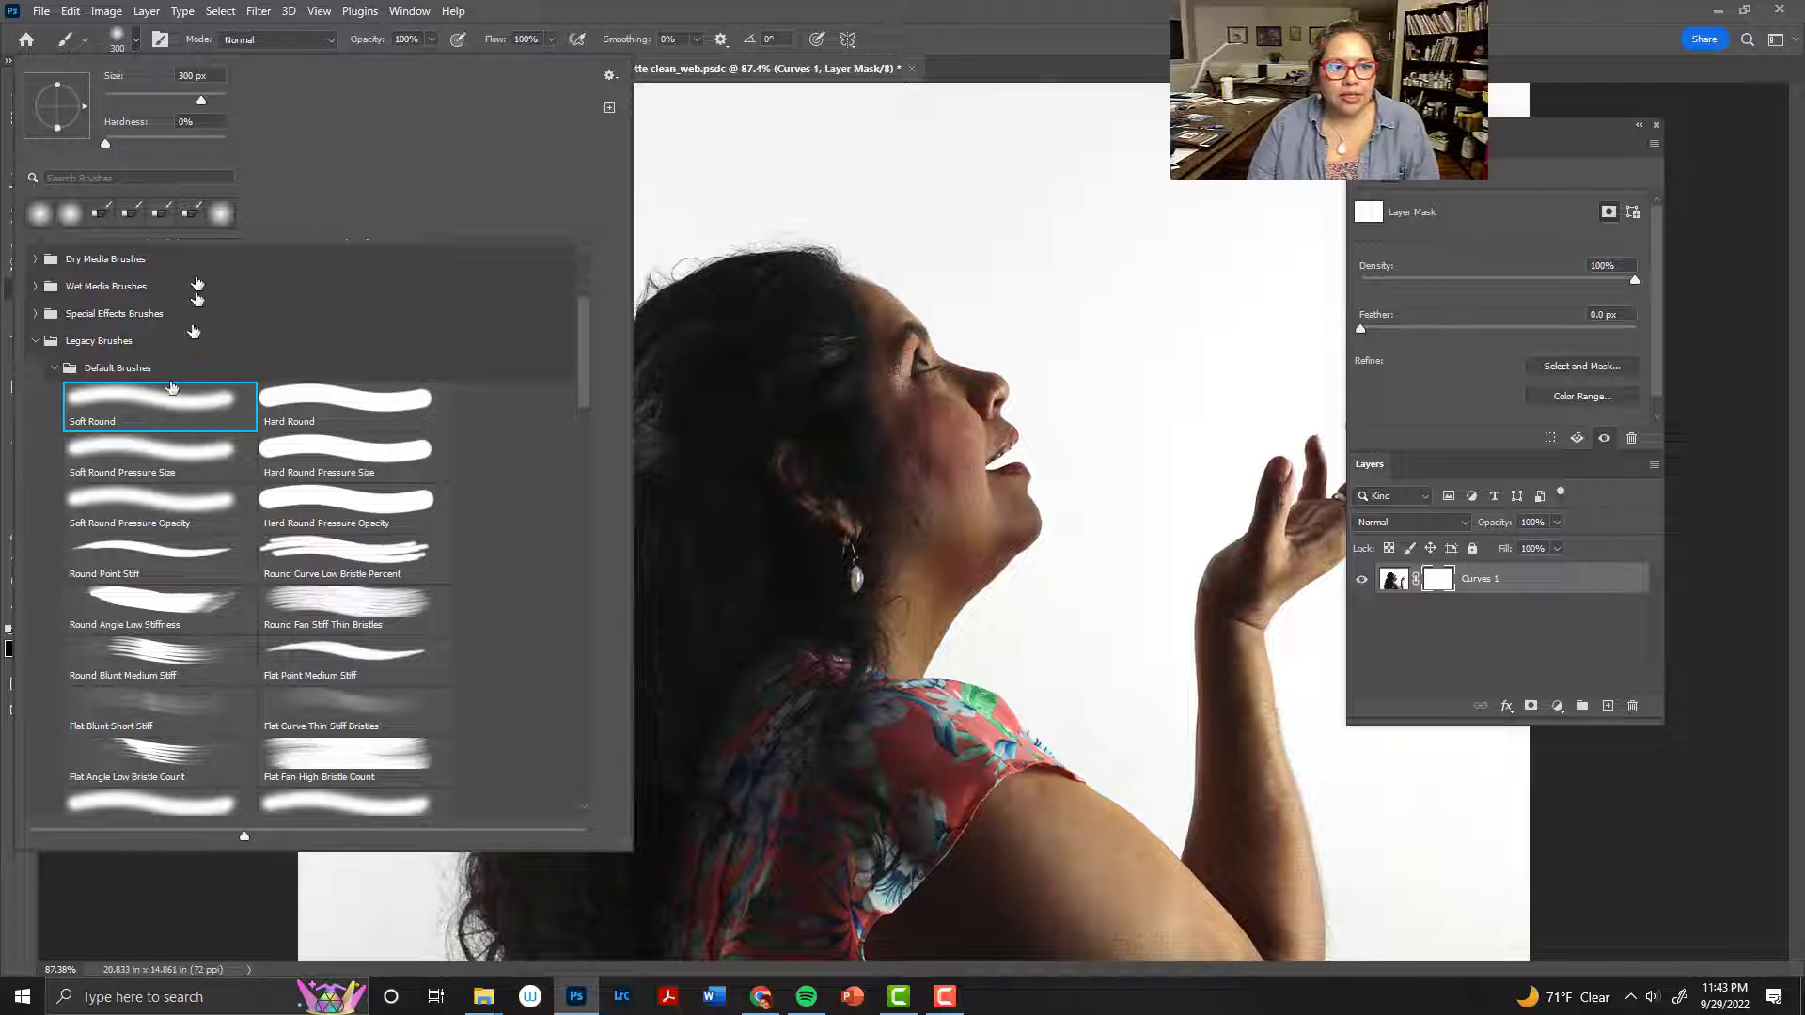
{"action": "left_click_drag", "start_coordinate": [106, 143], "coordinate": [175, 145]}
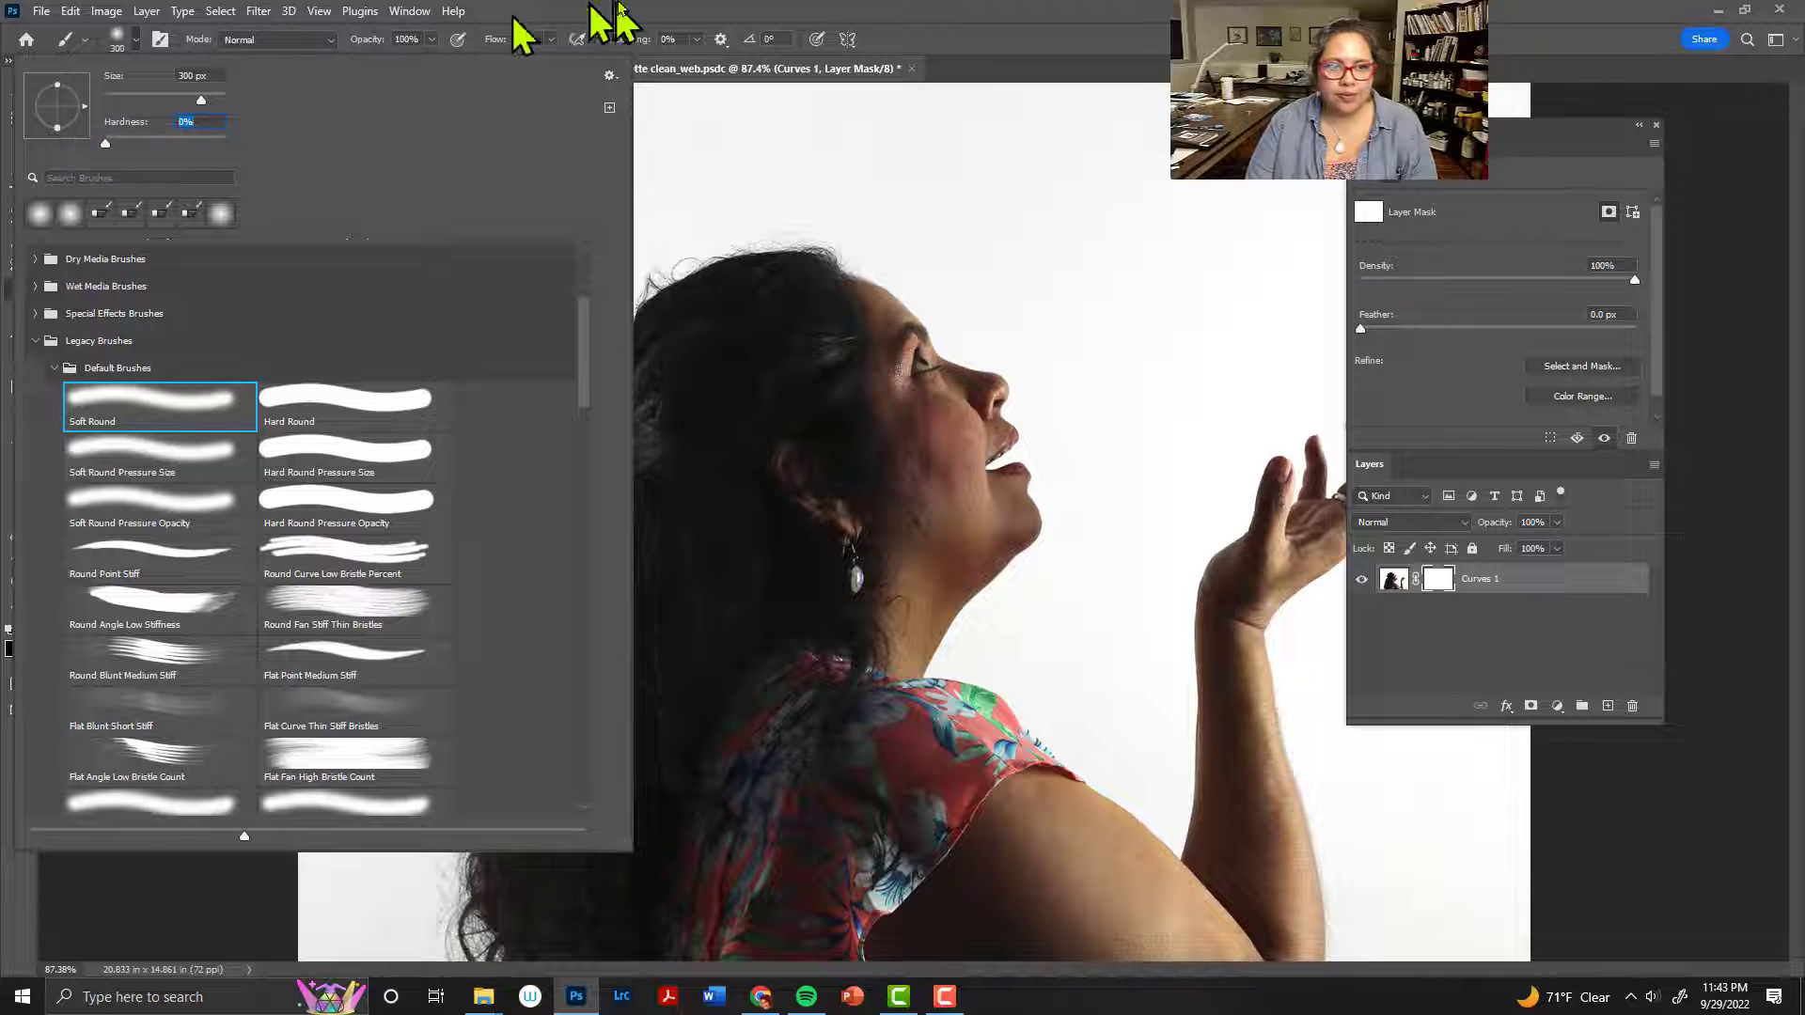
{"action": "left_click", "coordinate": [663, 17]}
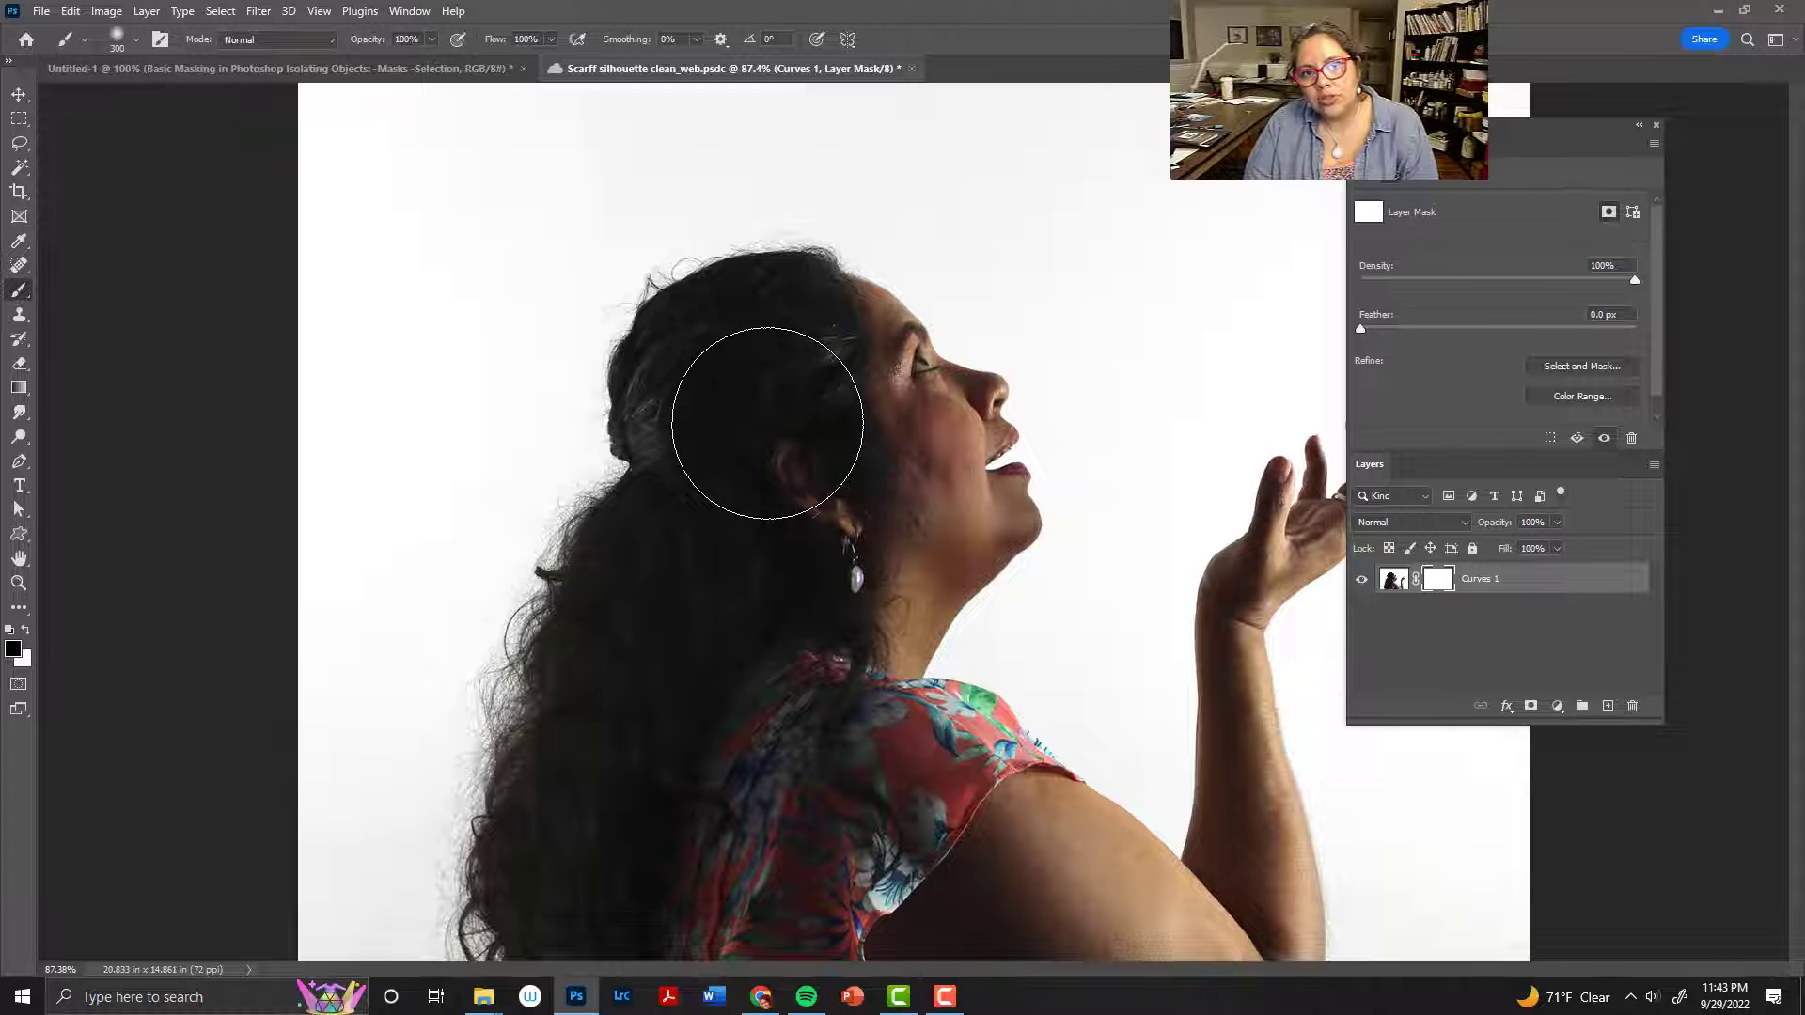
With a 200 px brush, paint black on the layer mask over the hair beside the face, and paint its lower part back in white
{"action": "key", "text": "bracketleft"}
{"action": "key", "text": "bracketleft"}
{"action": "key", "text": "bracketleft"}
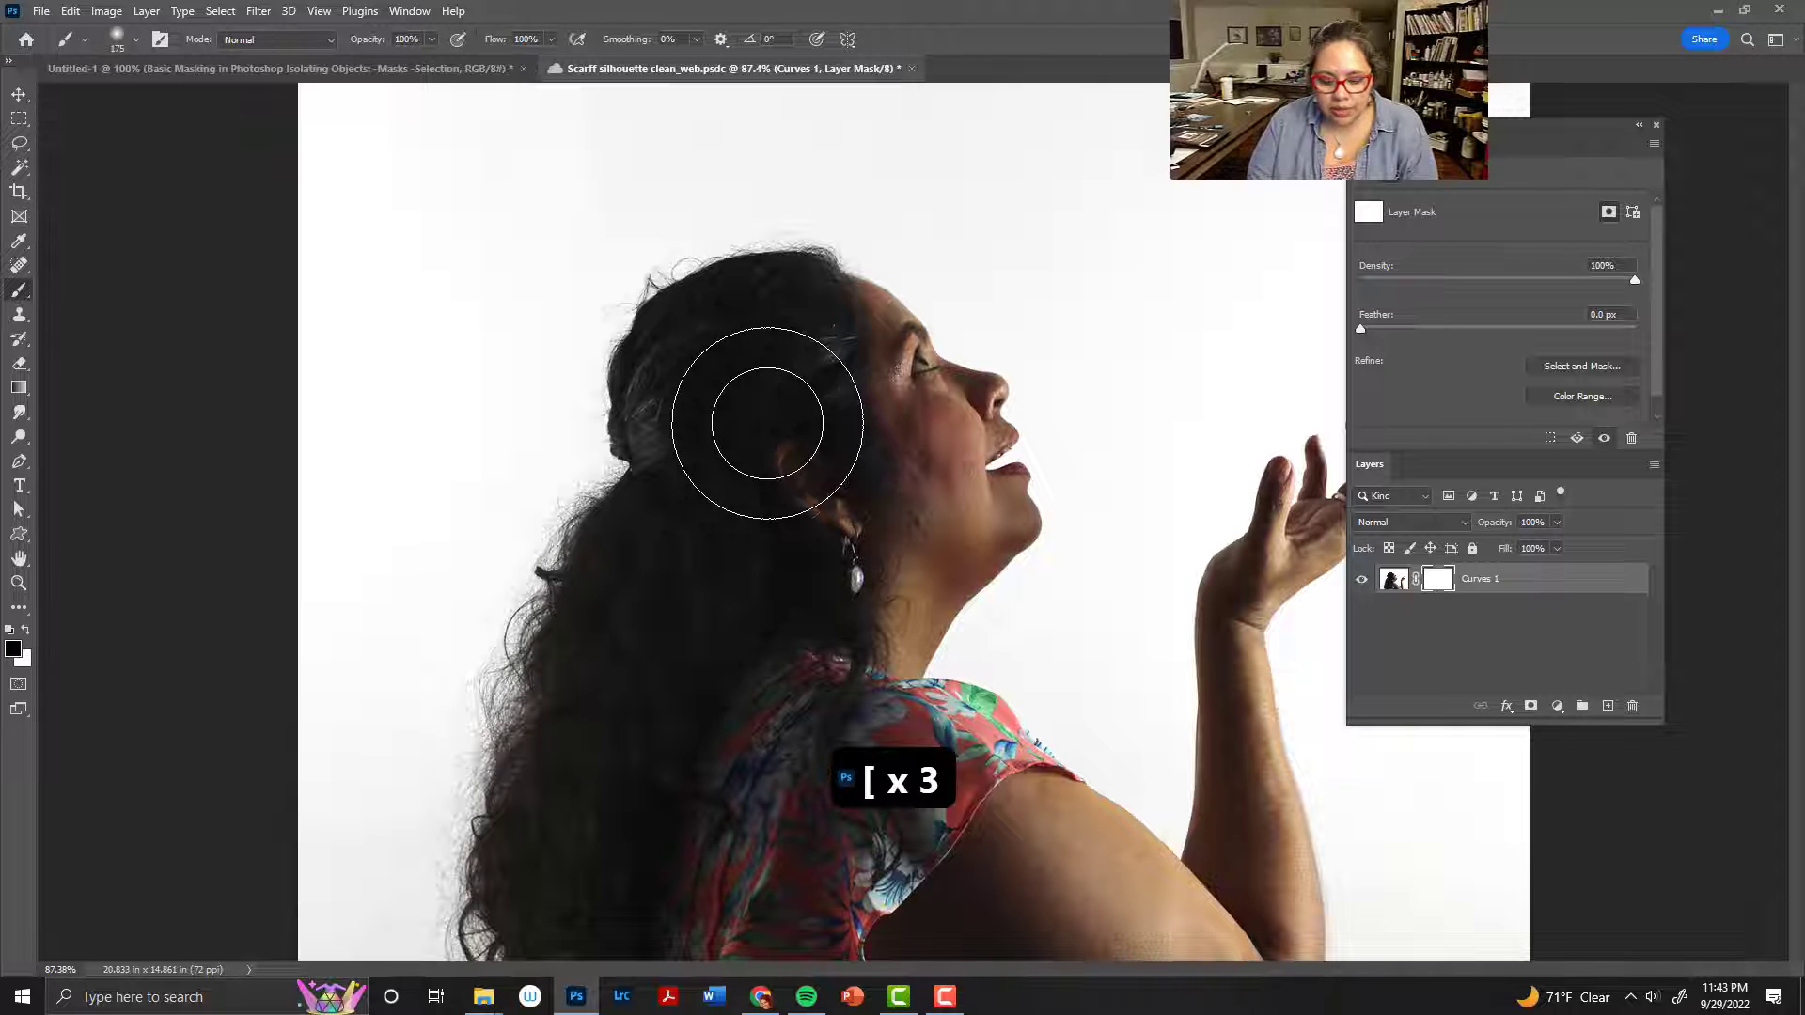
{"action": "key", "text": "bracketright"}
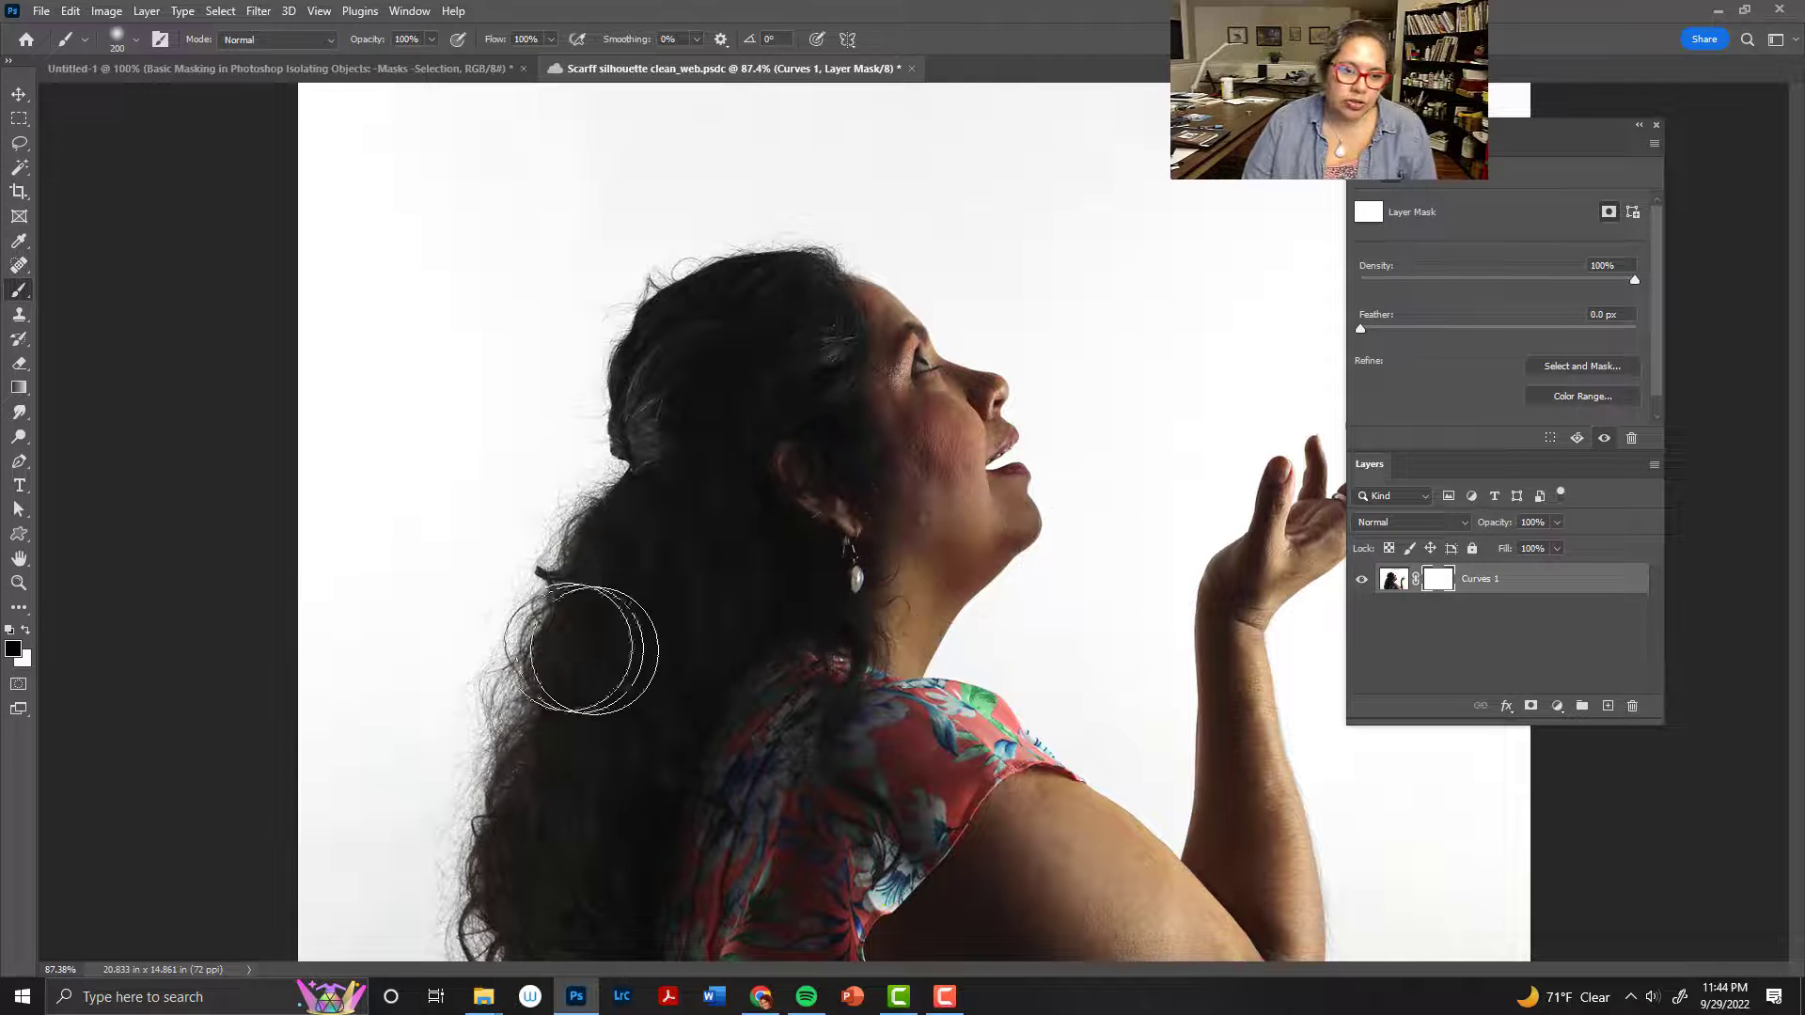
{"action": "mouse_move", "coordinate": [851, 564]}
{"action": "left_mouse_down"}
{"action": "mouse_move", "coordinate": [830, 404]}
{"action": "mouse_move", "coordinate": [847, 524]}
{"action": "mouse_move", "coordinate": [785, 583]}
{"action": "mouse_move", "coordinate": [785, 630]}
{"action": "left_mouse_up"}
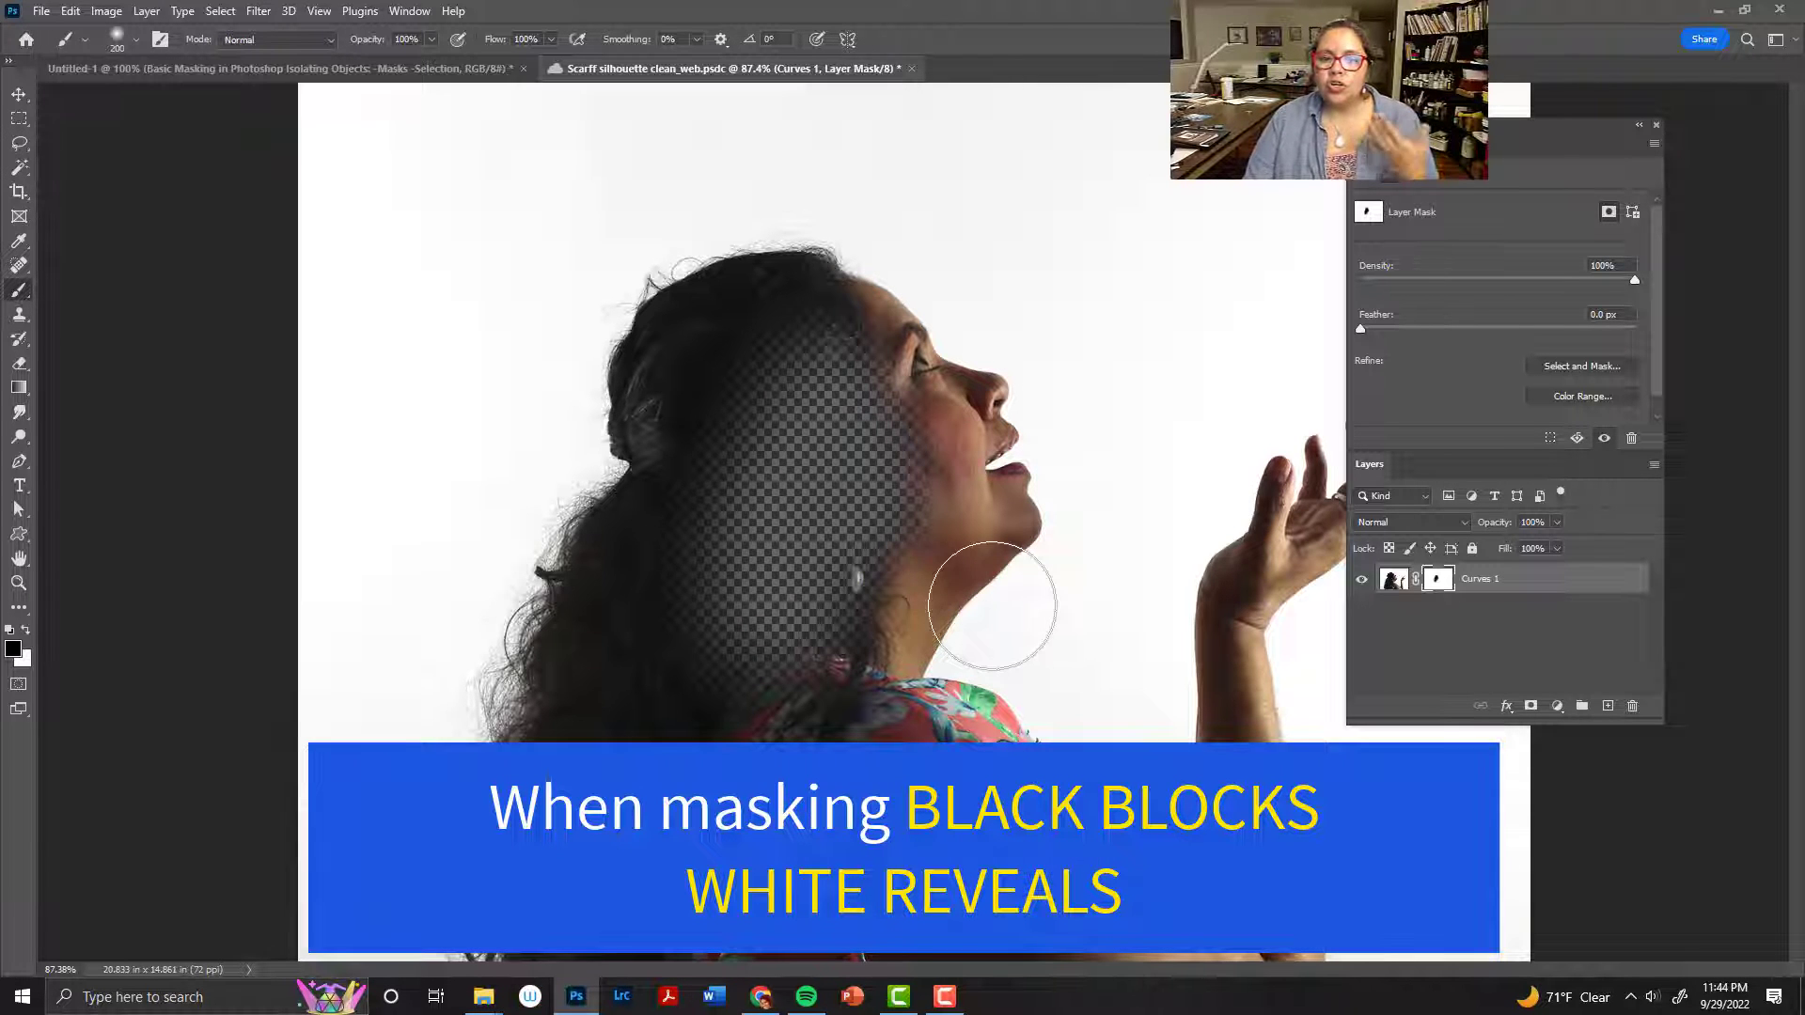
{"action": "left_click", "coordinate": [26, 631]}
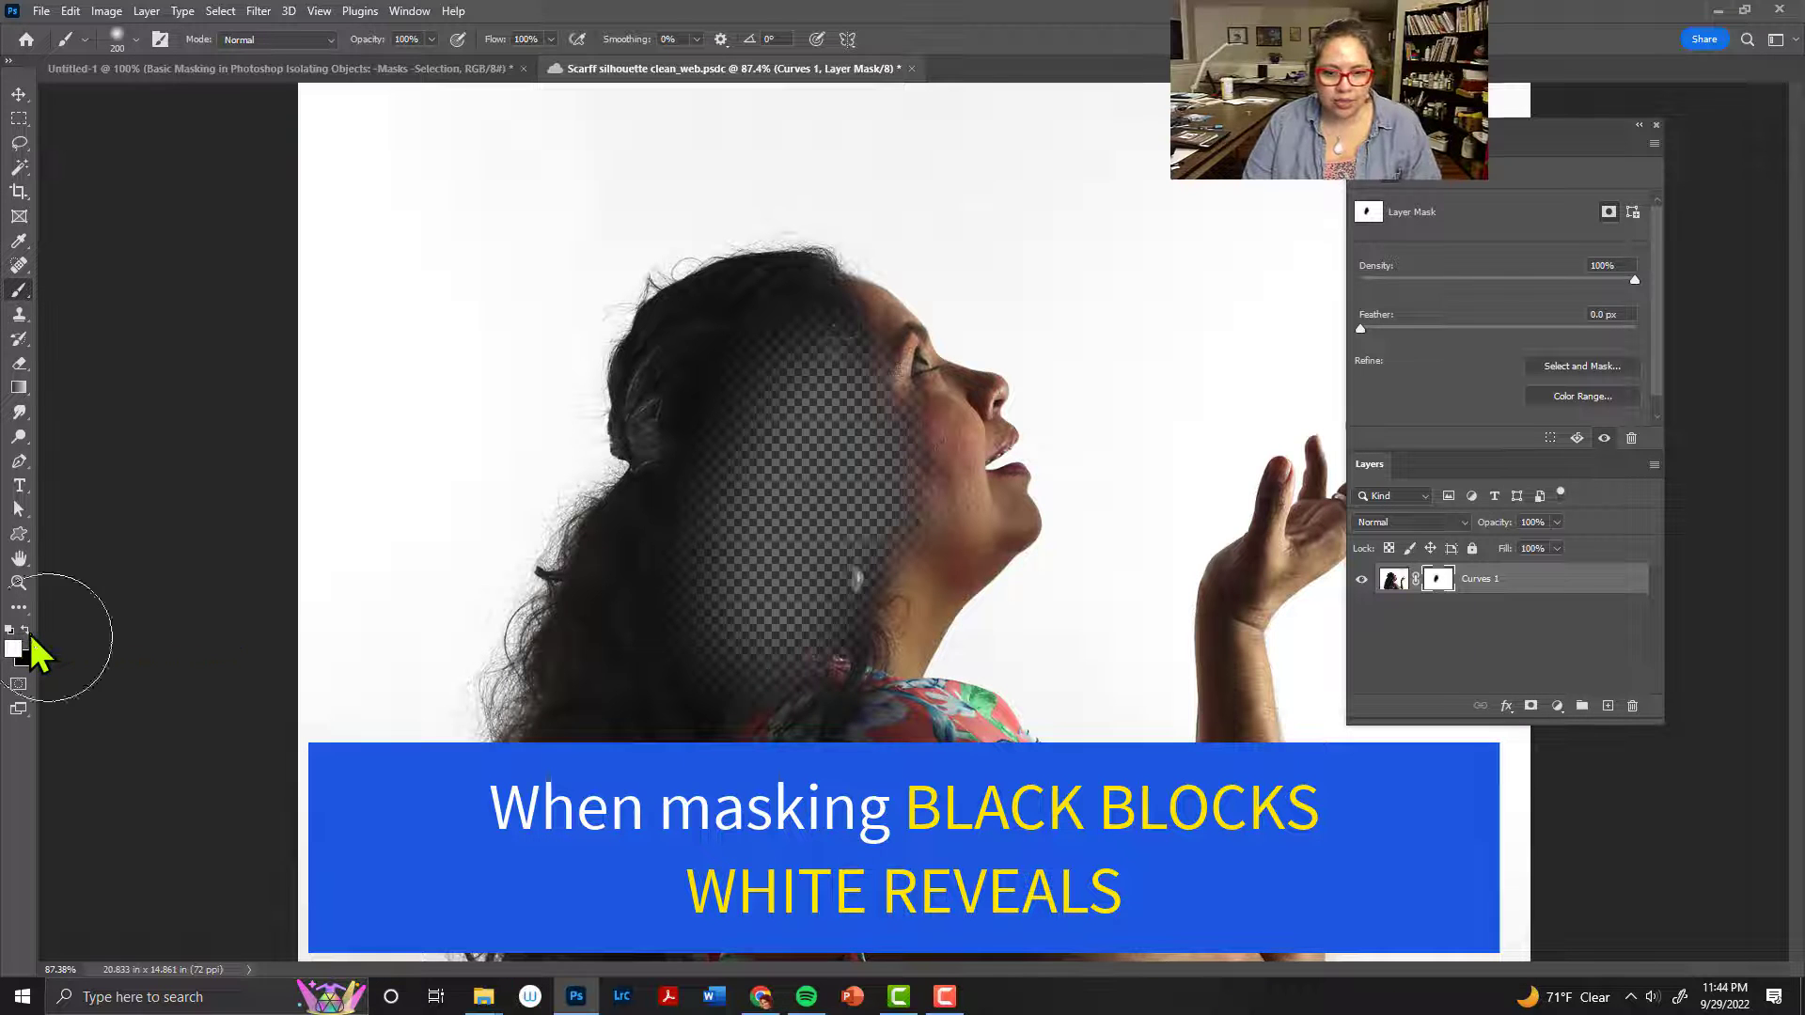
{"action": "mouse_move", "coordinate": [762, 644]}
{"action": "left_mouse_down"}
{"action": "mouse_move", "coordinate": [754, 597]}
{"action": "mouse_move", "coordinate": [867, 561]}
{"action": "mouse_move", "coordinate": [811, 565]}
{"action": "mouse_move", "coordinate": [829, 537]}
{"action": "mouse_move", "coordinate": [719, 588]}
{"action": "left_mouse_up"}
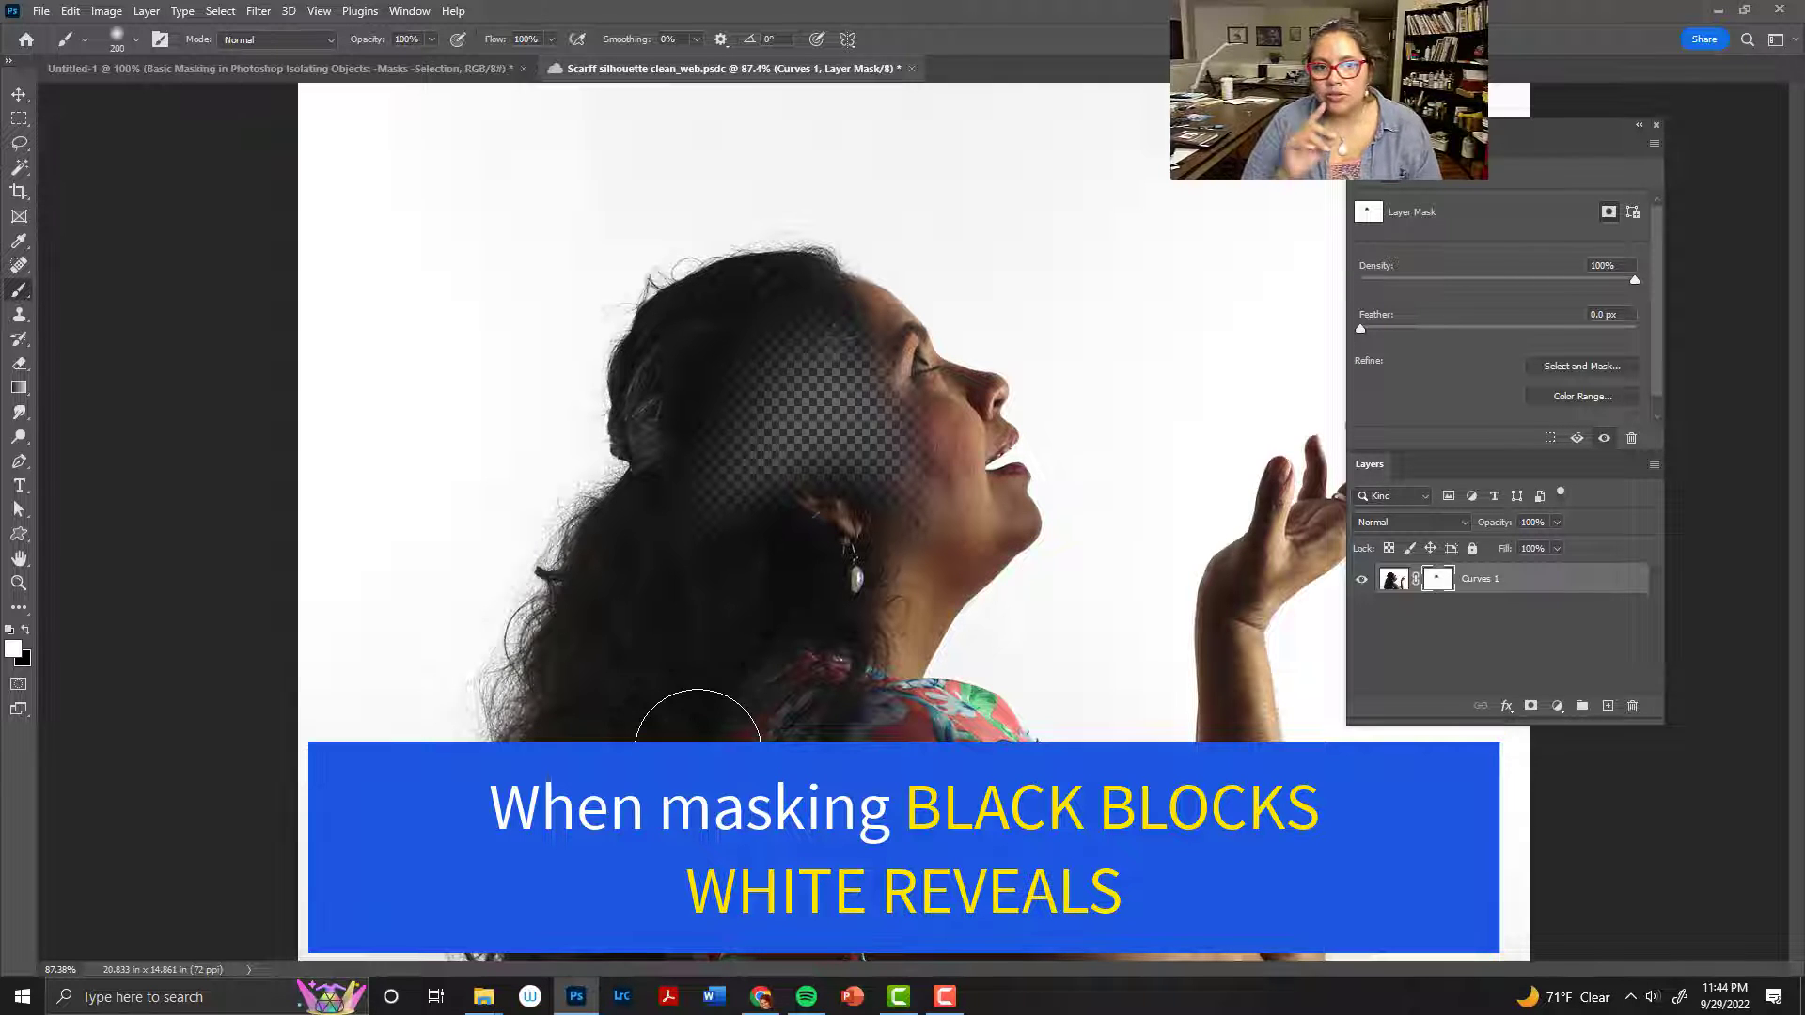
Display the layer mask alone in black and white, extend its dark area downward with black paint, and return to the image view
{"action": "left_click", "coordinate": [1439, 582], "text": "alt"}
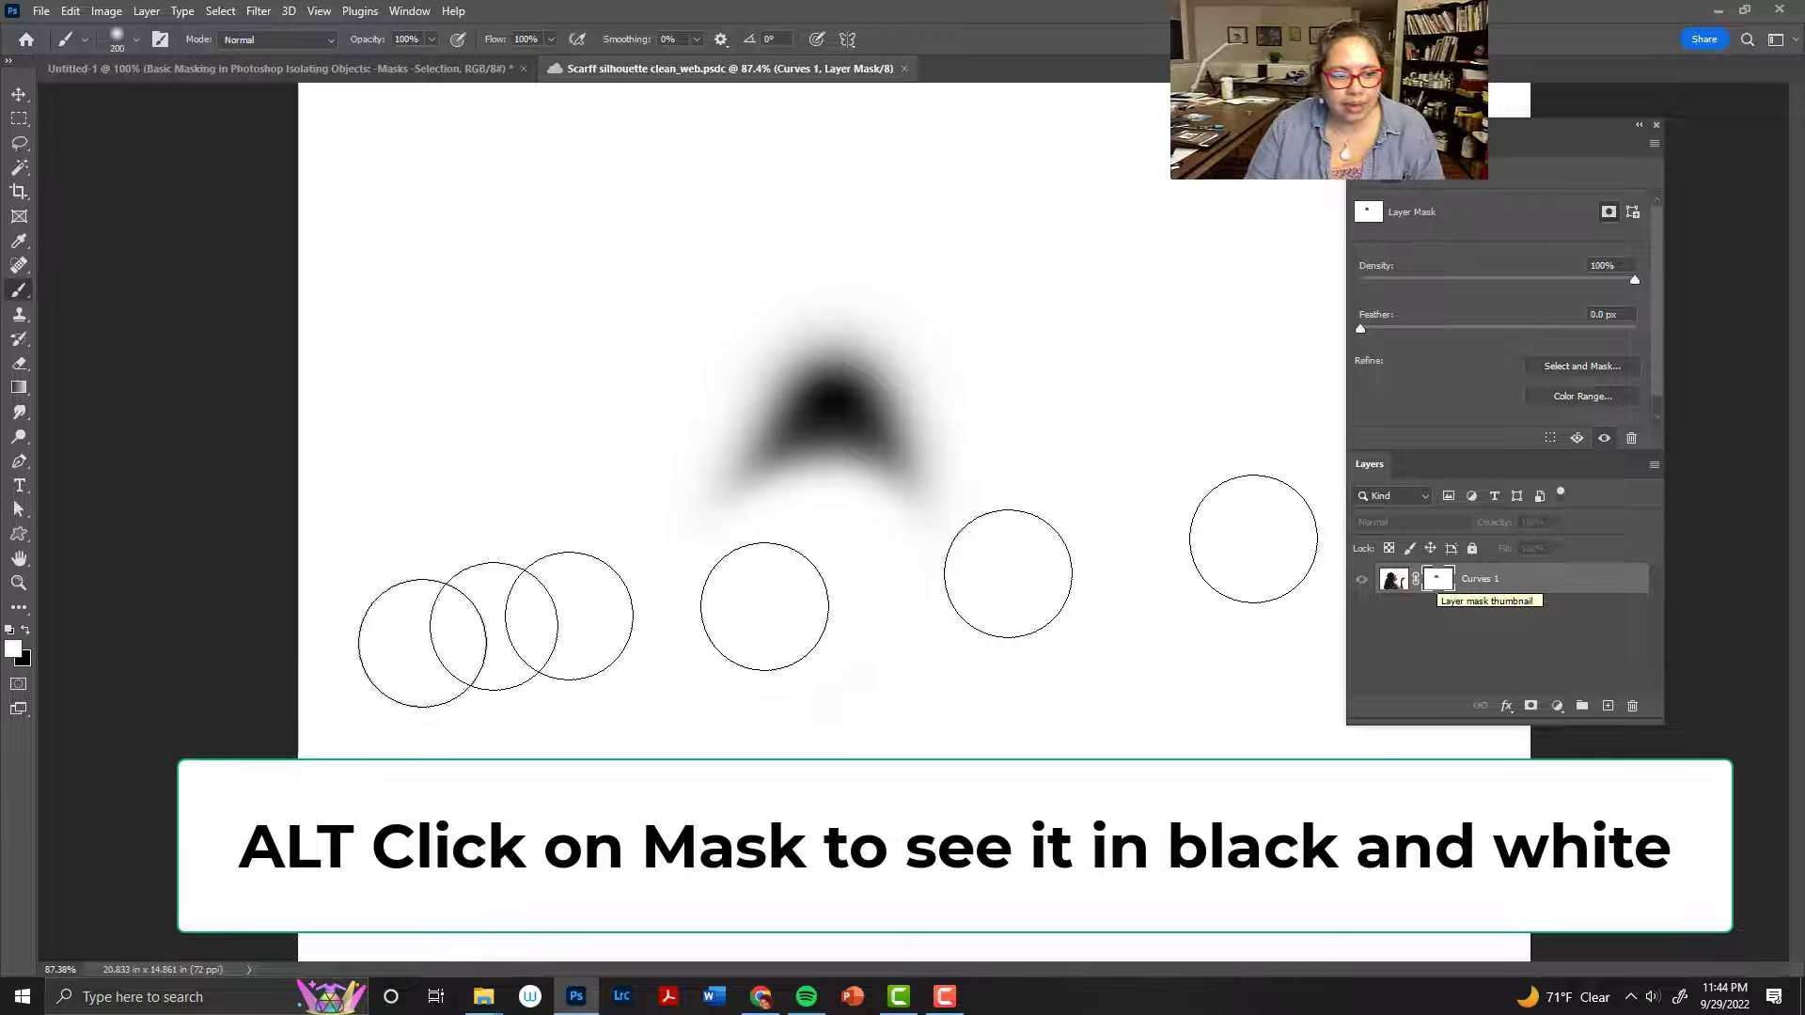
{"action": "left_click", "coordinate": [26, 630]}
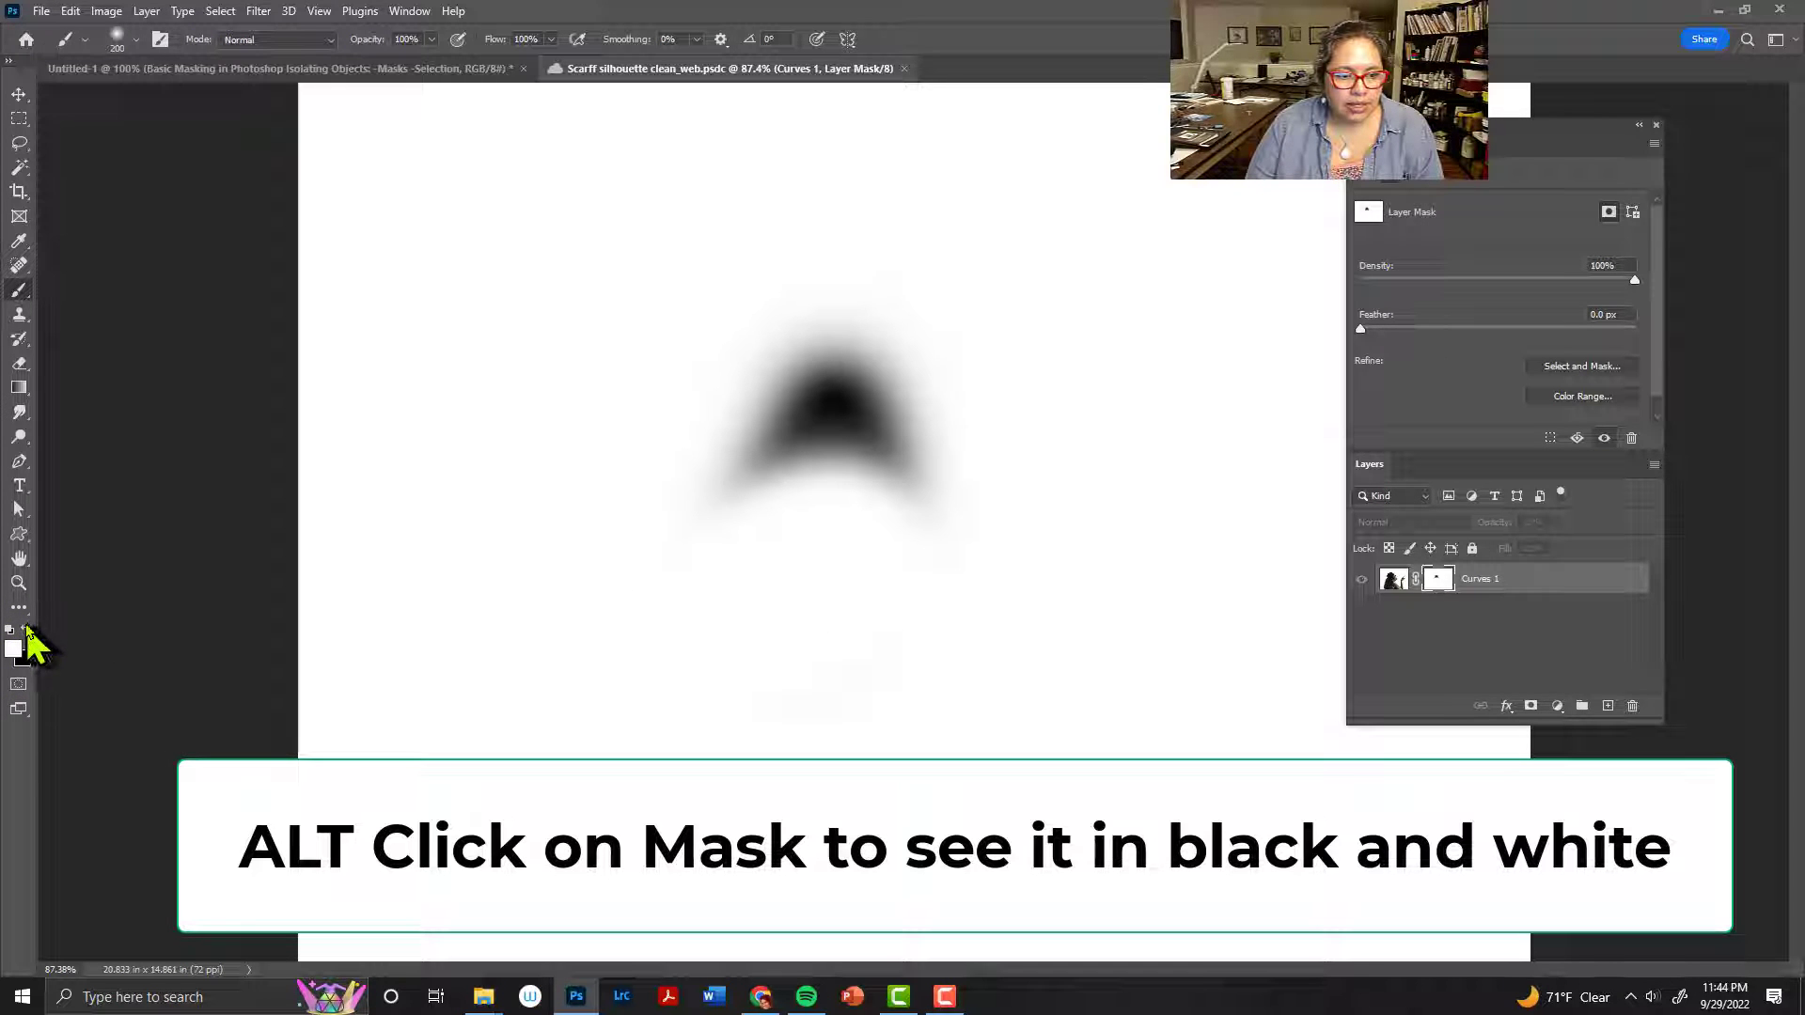
{"action": "mouse_move", "coordinate": [714, 564]}
{"action": "left_mouse_down"}
{"action": "mouse_move", "coordinate": [761, 507]}
{"action": "mouse_move", "coordinate": [794, 517]}
{"action": "mouse_move", "coordinate": [847, 664]}
{"action": "mouse_move", "coordinate": [834, 681]}
{"action": "mouse_move", "coordinate": [866, 677]}
{"action": "mouse_move", "coordinate": [795, 753]}
{"action": "mouse_move", "coordinate": [866, 564]}
{"action": "mouse_move", "coordinate": [866, 463]}
{"action": "mouse_move", "coordinate": [870, 573]}
{"action": "left_mouse_up"}
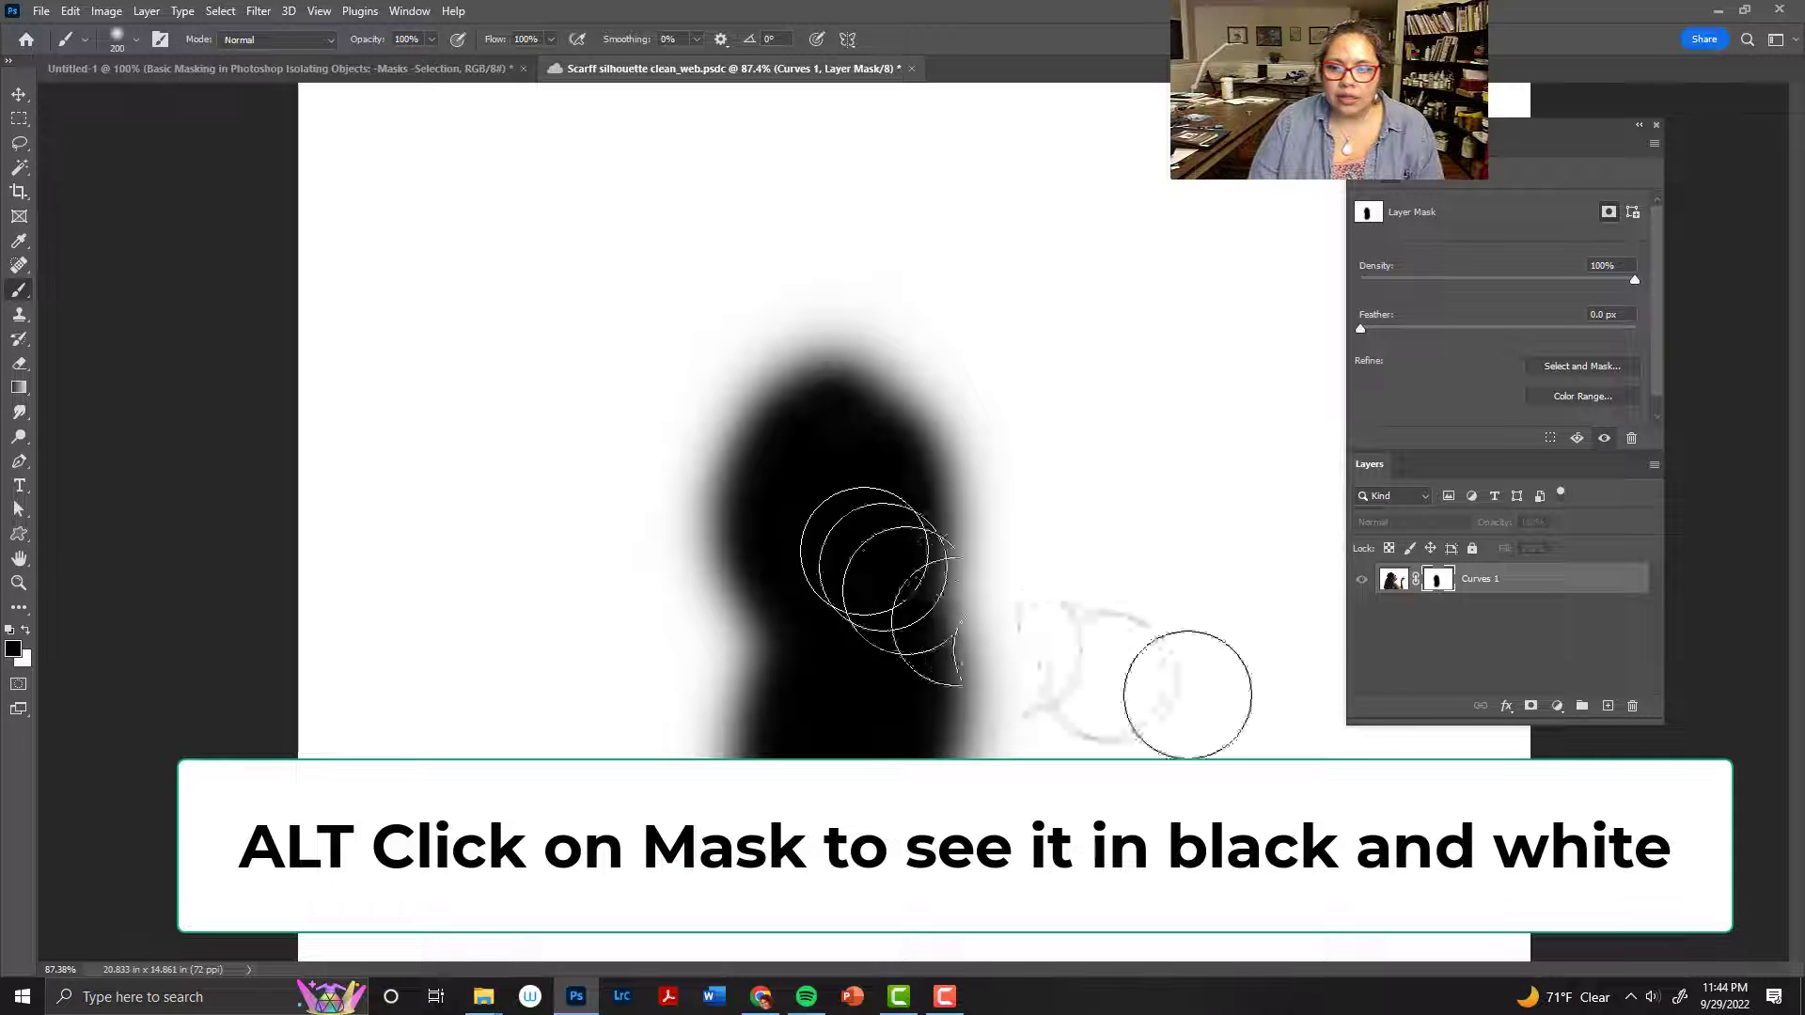
{"action": "left_click", "coordinate": [1437, 581], "text": "alt"}
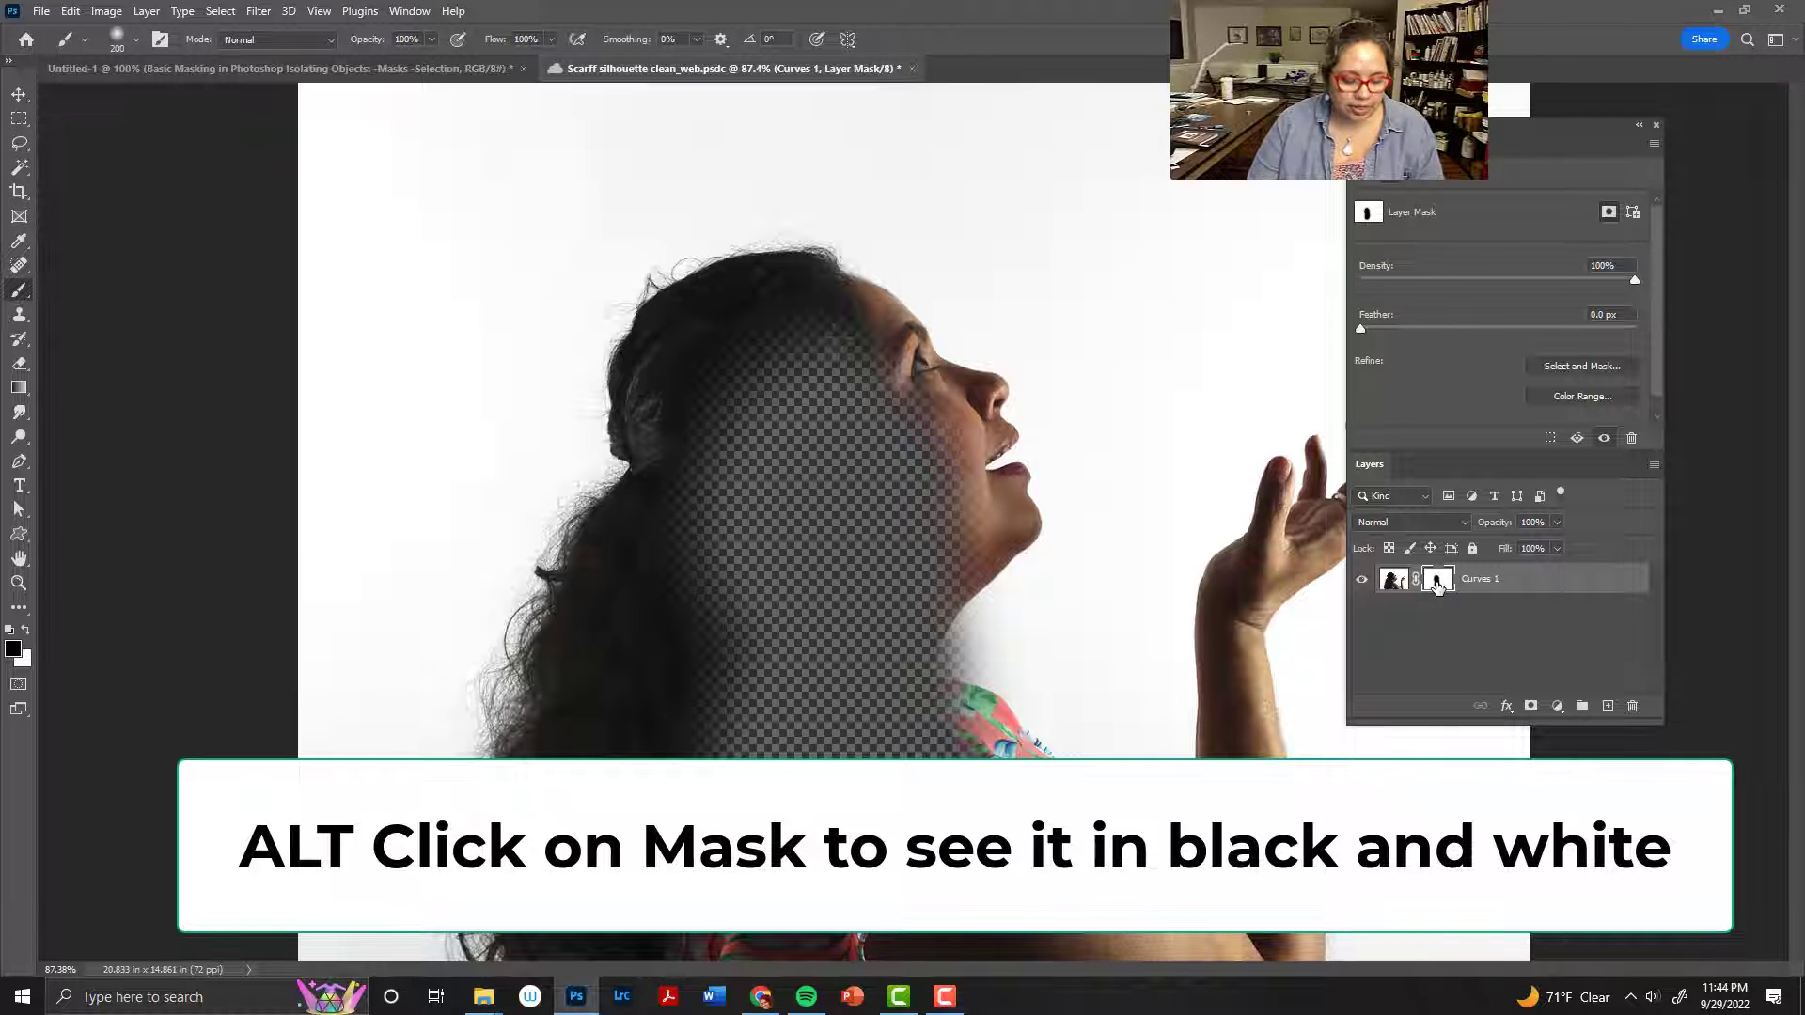
Show the layer mask alone again, paint over its black area with white, and return to the image view
{"action": "left_click", "coordinate": [1437, 581], "text": "alt"}
{"action": "left_click", "coordinate": [25, 629]}
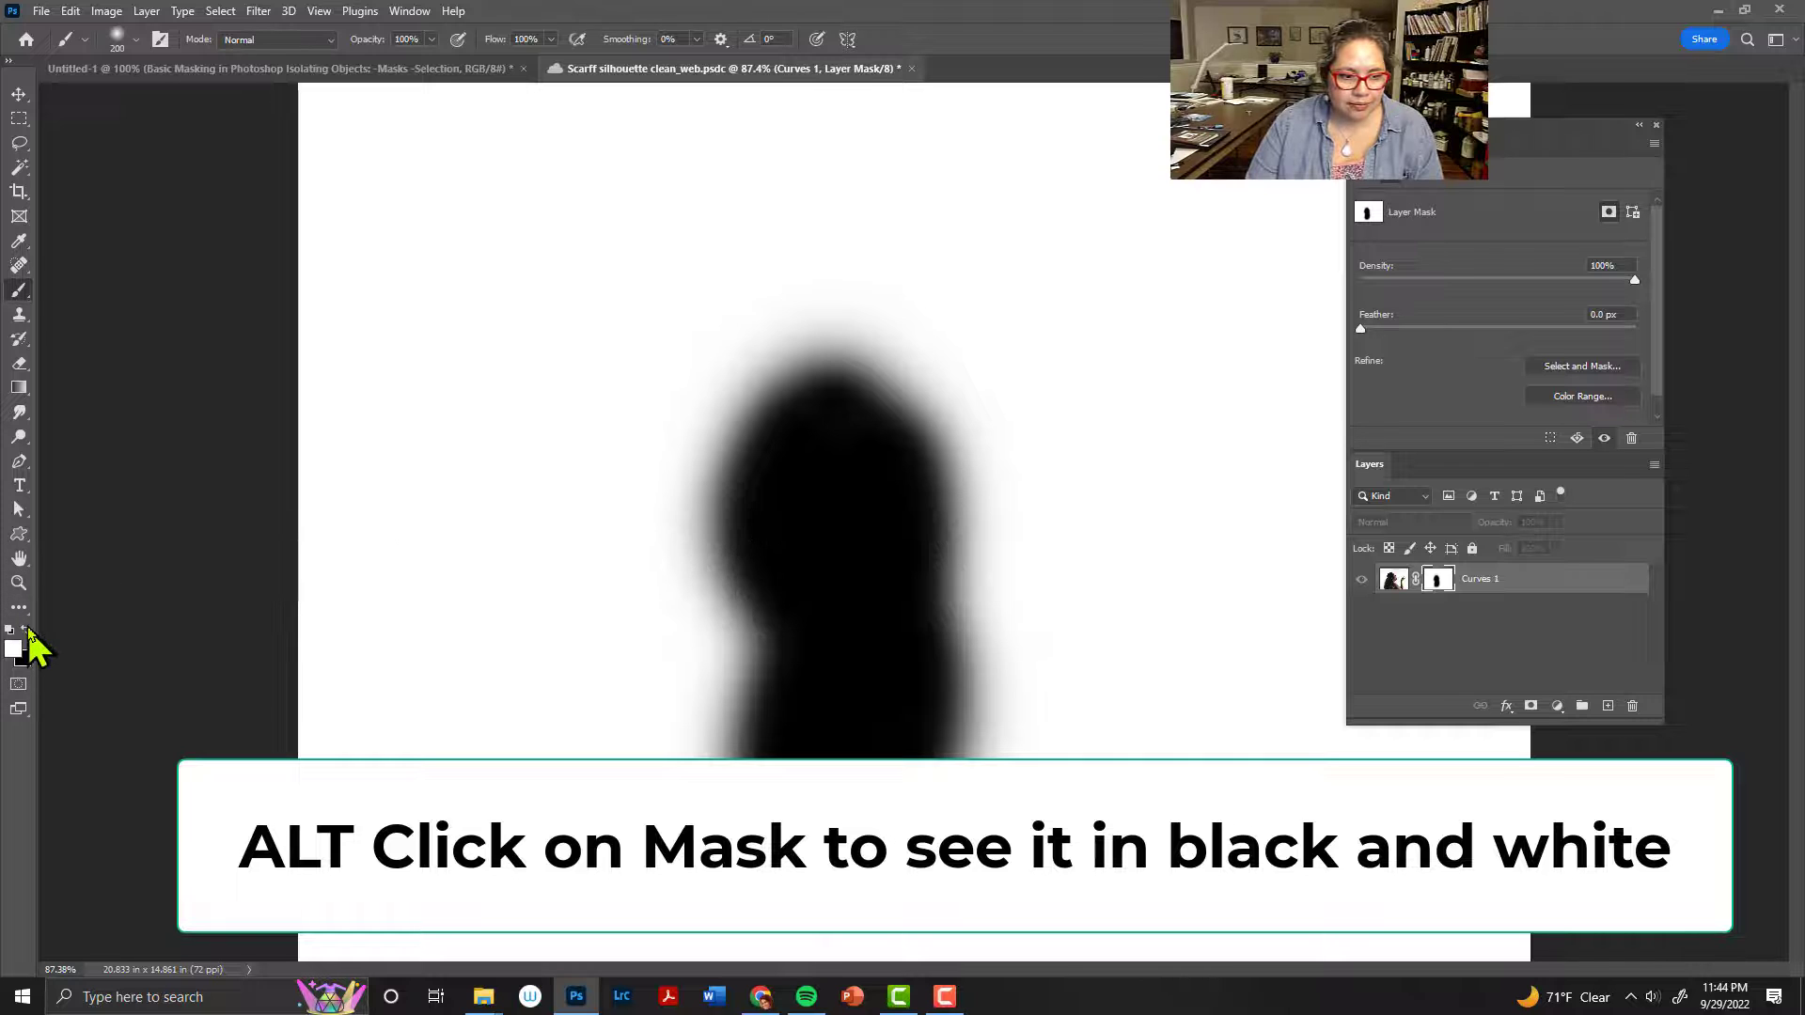
{"action": "mouse_move", "coordinate": [827, 447]}
{"action": "left_mouse_down"}
{"action": "mouse_move", "coordinate": [769, 395]}
{"action": "mouse_move", "coordinate": [937, 416]}
{"action": "mouse_move", "coordinate": [685, 475]}
{"action": "mouse_move", "coordinate": [924, 550]}
{"action": "mouse_move", "coordinate": [974, 635]}
{"action": "mouse_move", "coordinate": [771, 696]}
{"action": "mouse_move", "coordinate": [894, 743]}
{"action": "mouse_move", "coordinate": [870, 720]}
{"action": "mouse_move", "coordinate": [735, 715]}
{"action": "mouse_move", "coordinate": [935, 854]}
{"action": "mouse_move", "coordinate": [974, 724]}
{"action": "mouse_move", "coordinate": [988, 839]}
{"action": "mouse_move", "coordinate": [990, 580]}
{"action": "mouse_move", "coordinate": [968, 339]}
{"action": "left_mouse_up"}
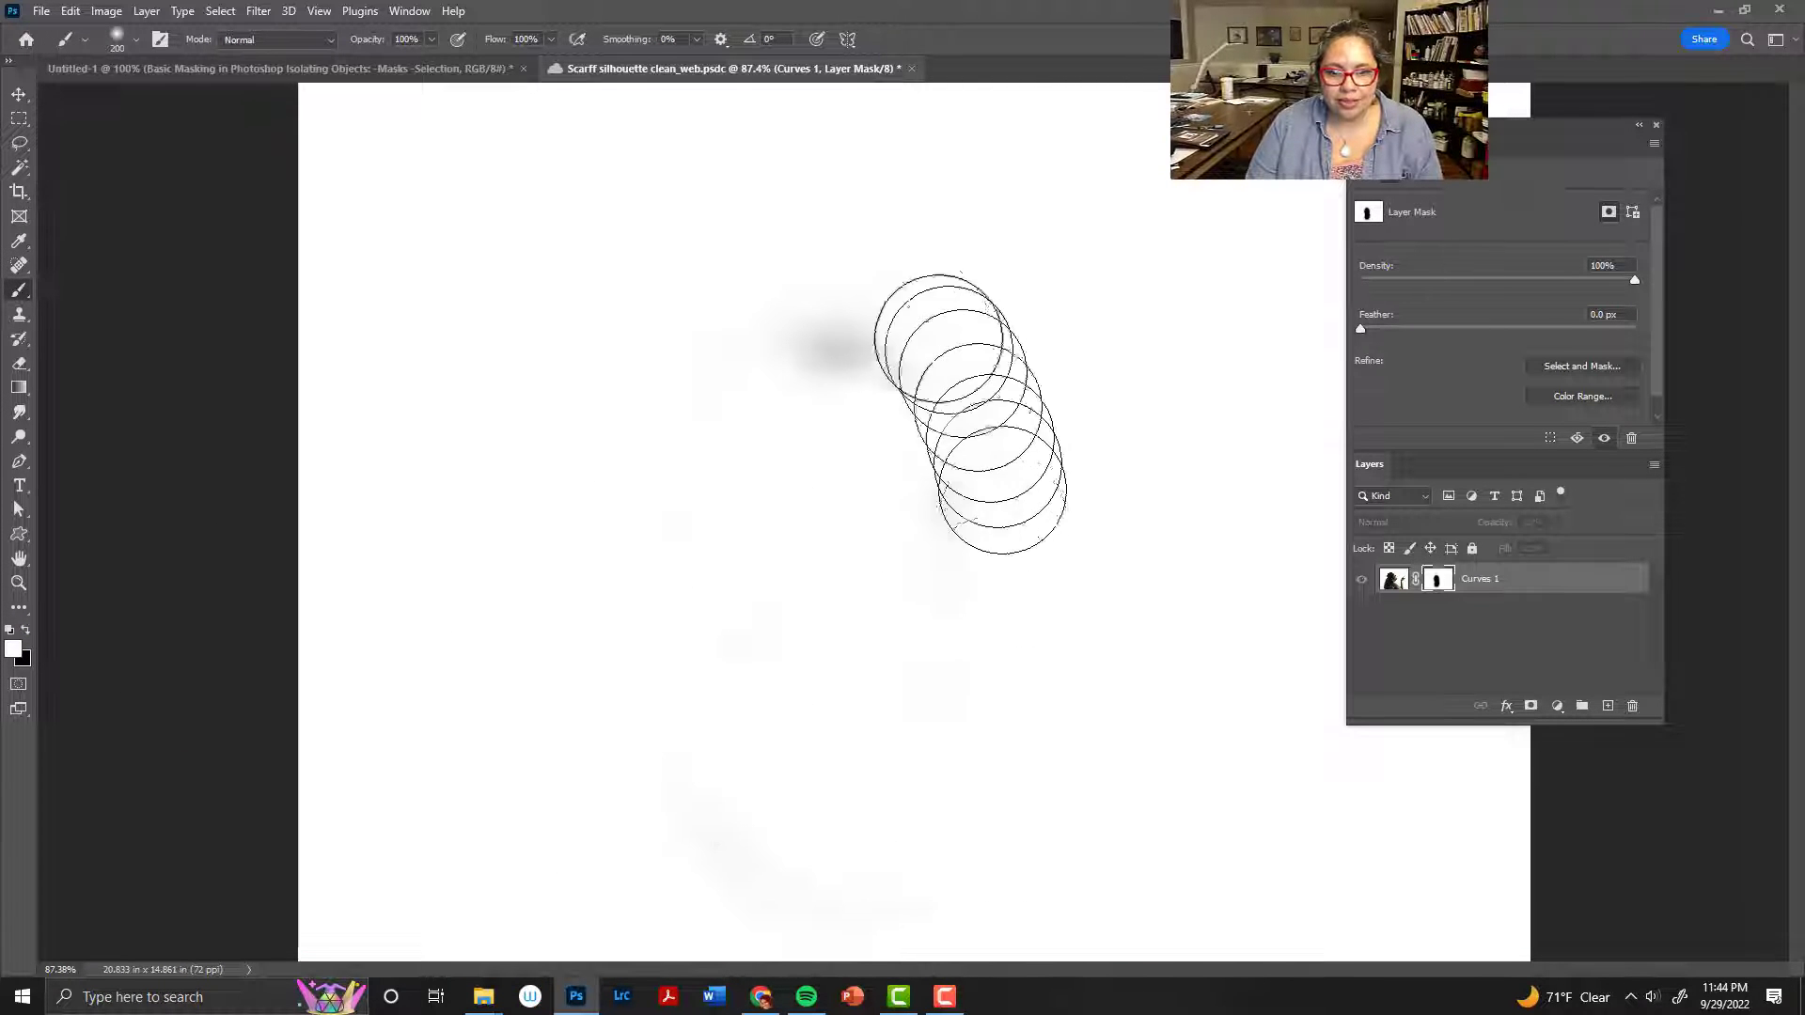
{"action": "left_click", "coordinate": [1437, 578], "text": "alt"}
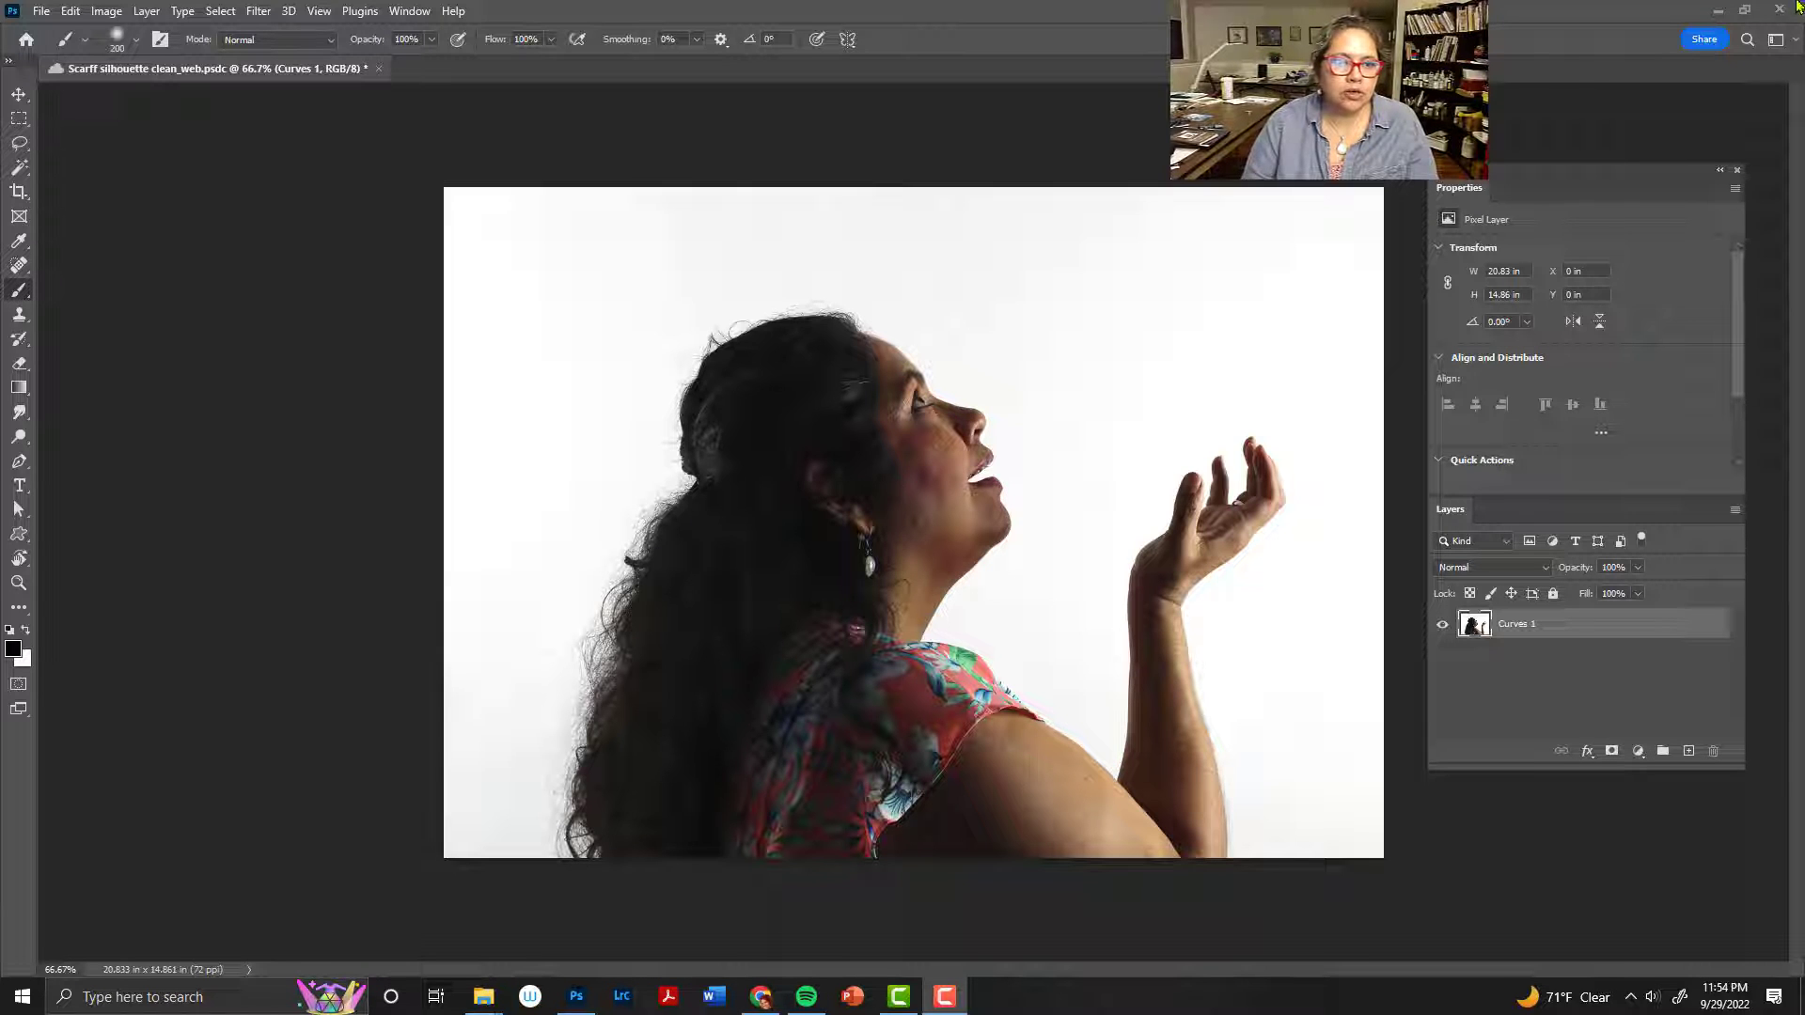
Open Select and Mask with the Overlay view mode and select the woman as the subject
{"action": "left_click", "coordinate": [220, 12]}
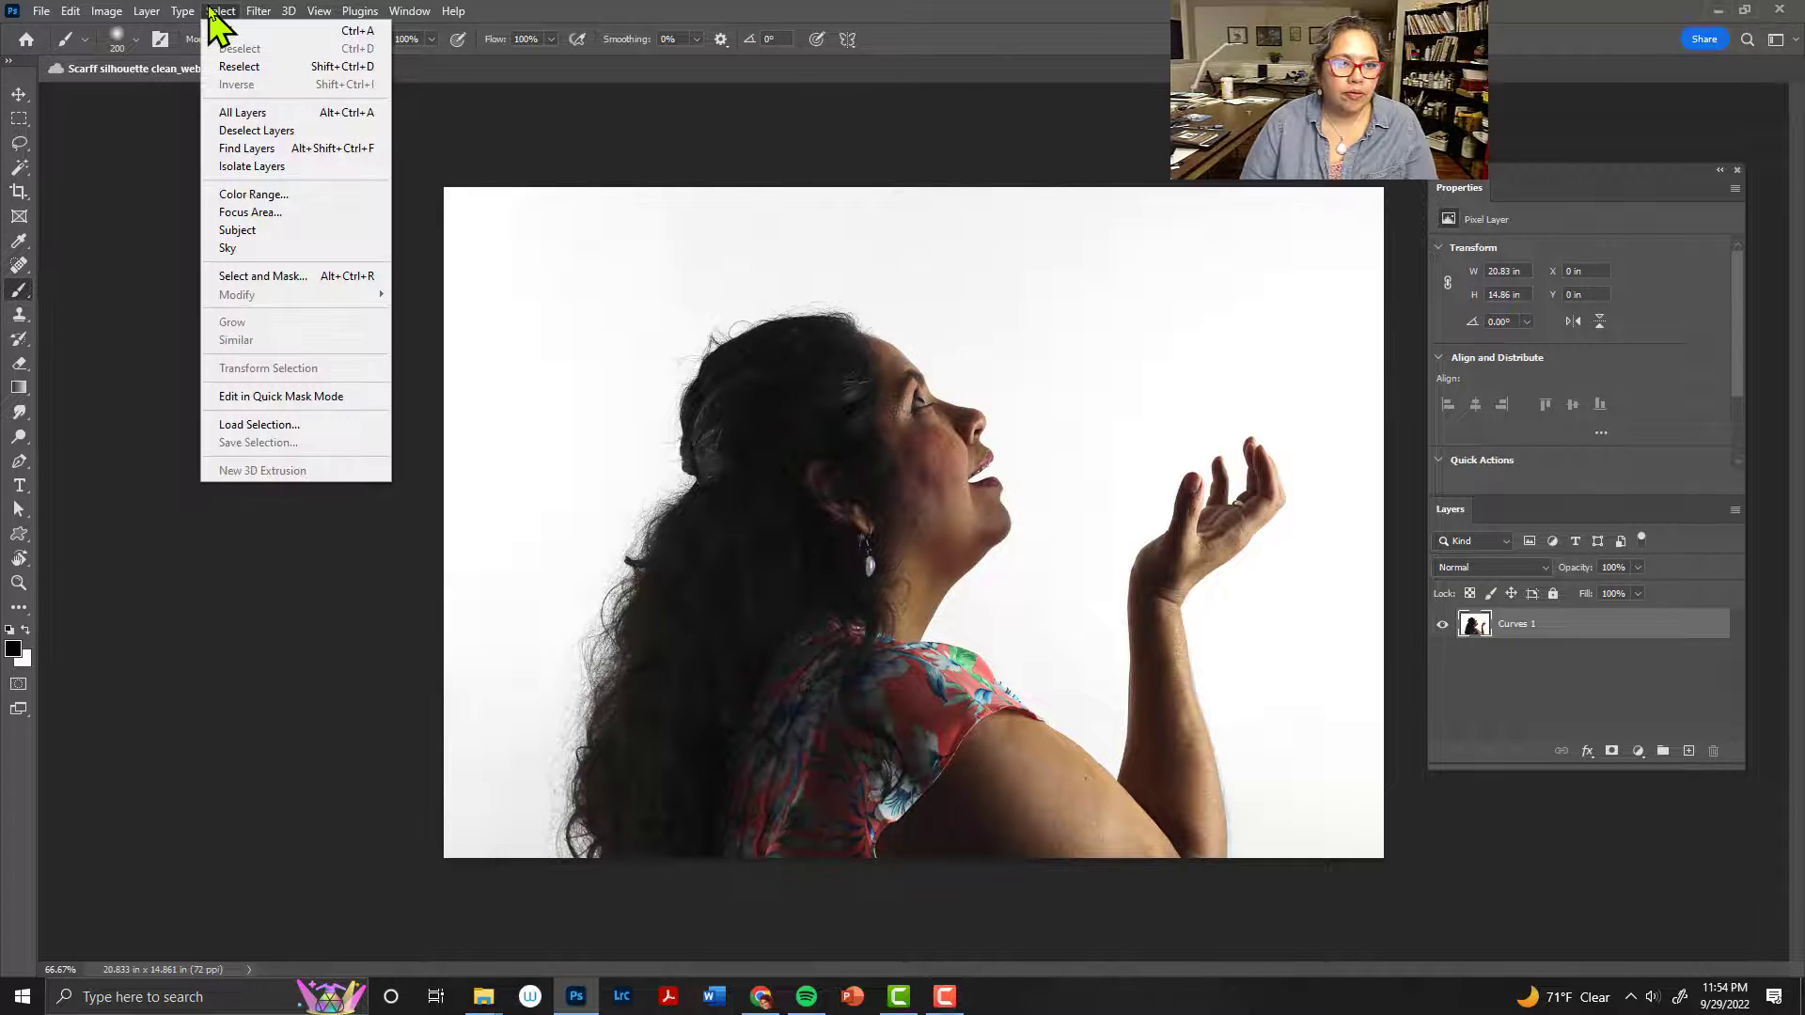
{"action": "left_click", "coordinate": [287, 276]}
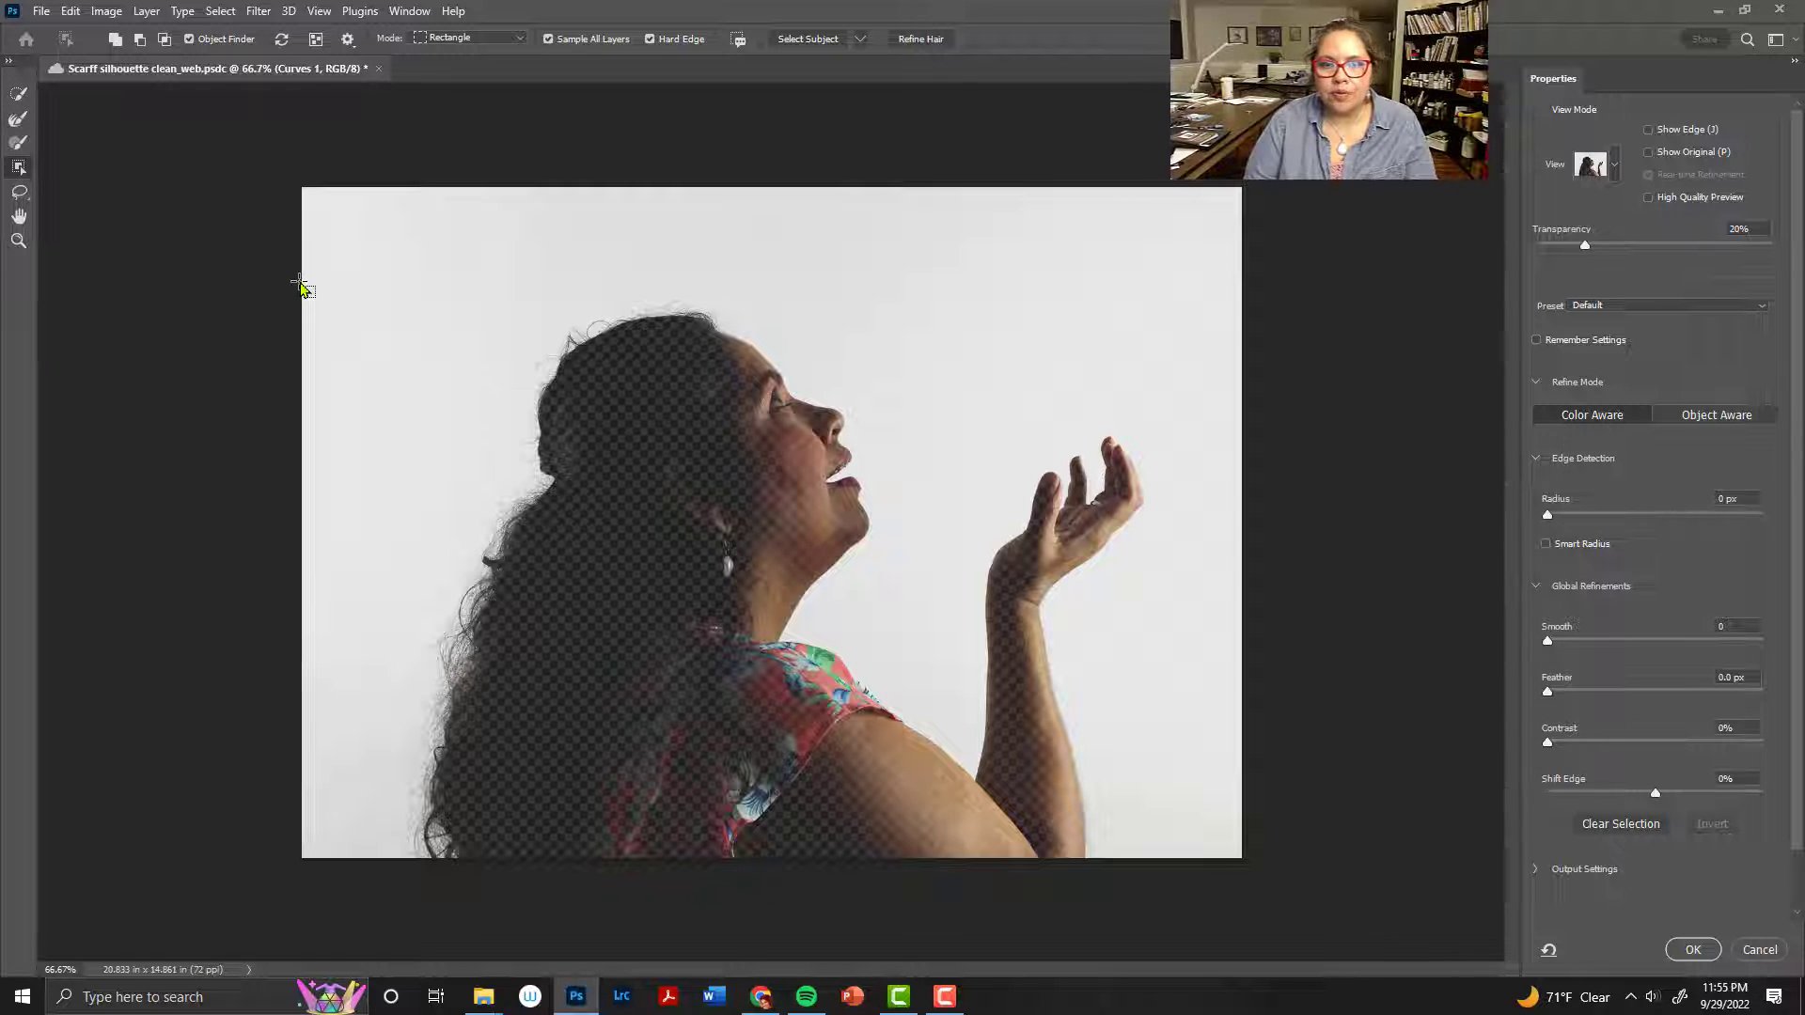
{"action": "left_click", "coordinate": [1617, 165]}
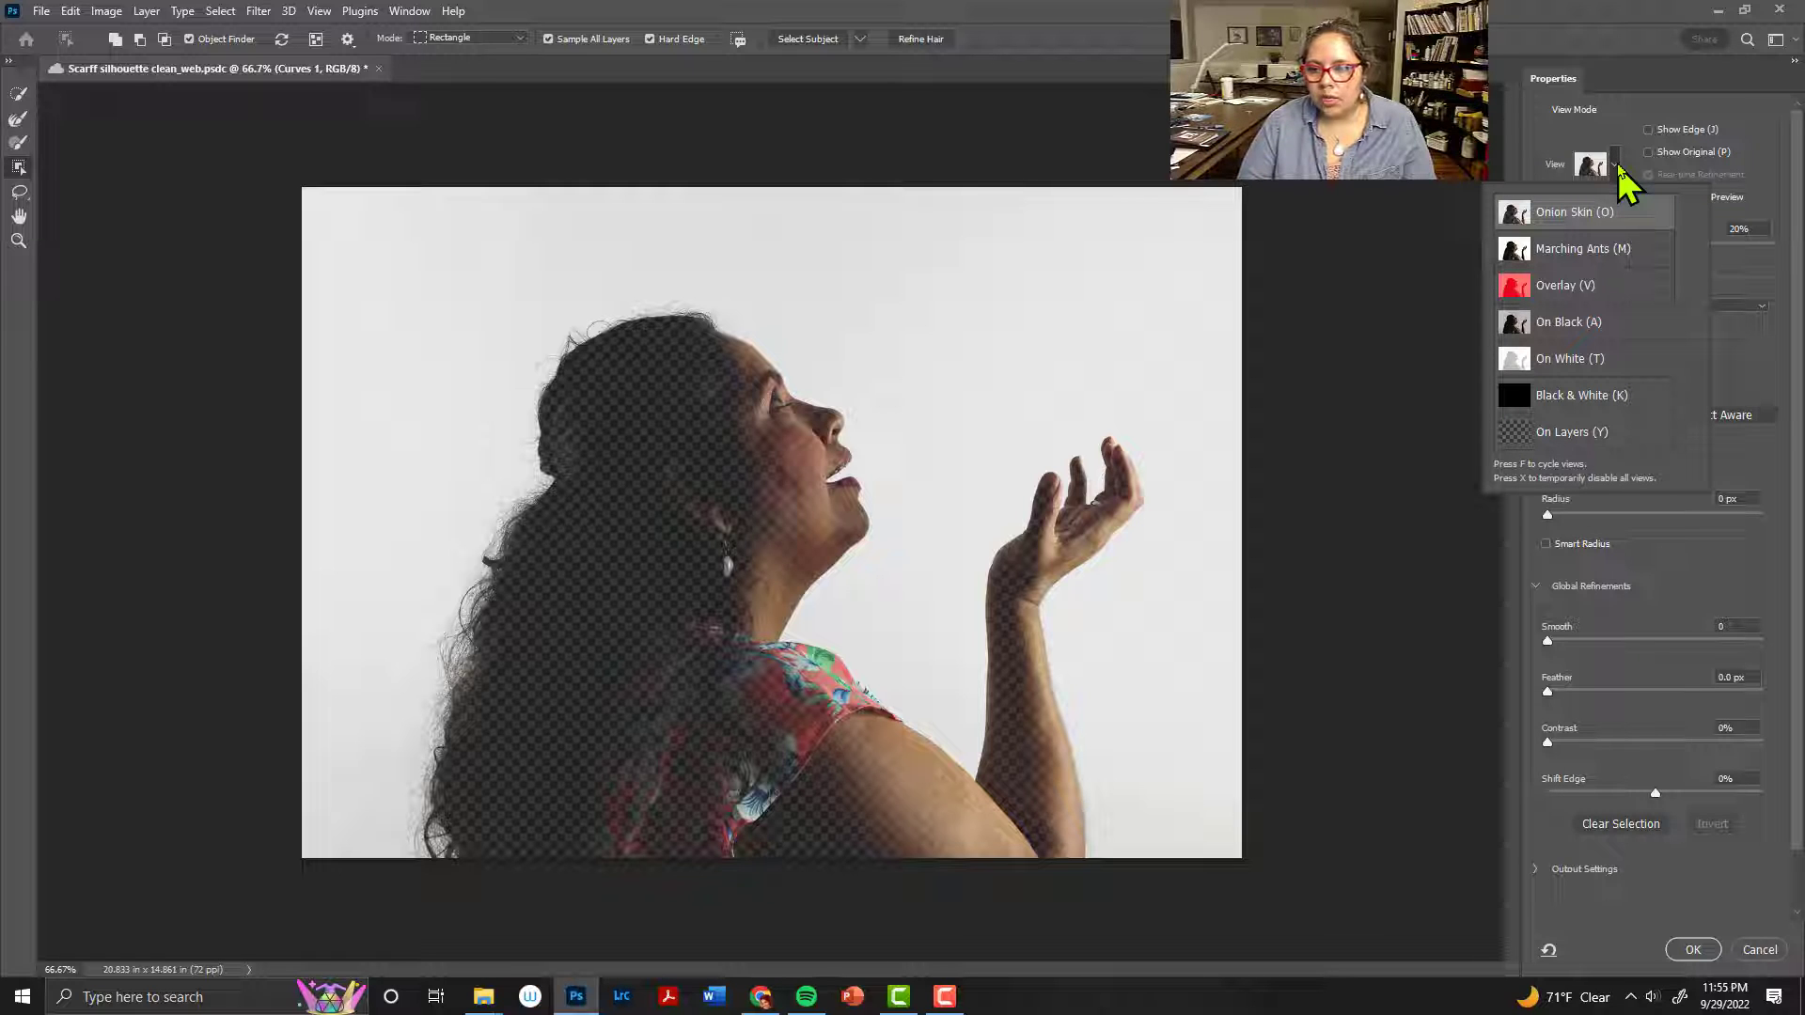
{"action": "left_click", "coordinate": [1502, 289]}
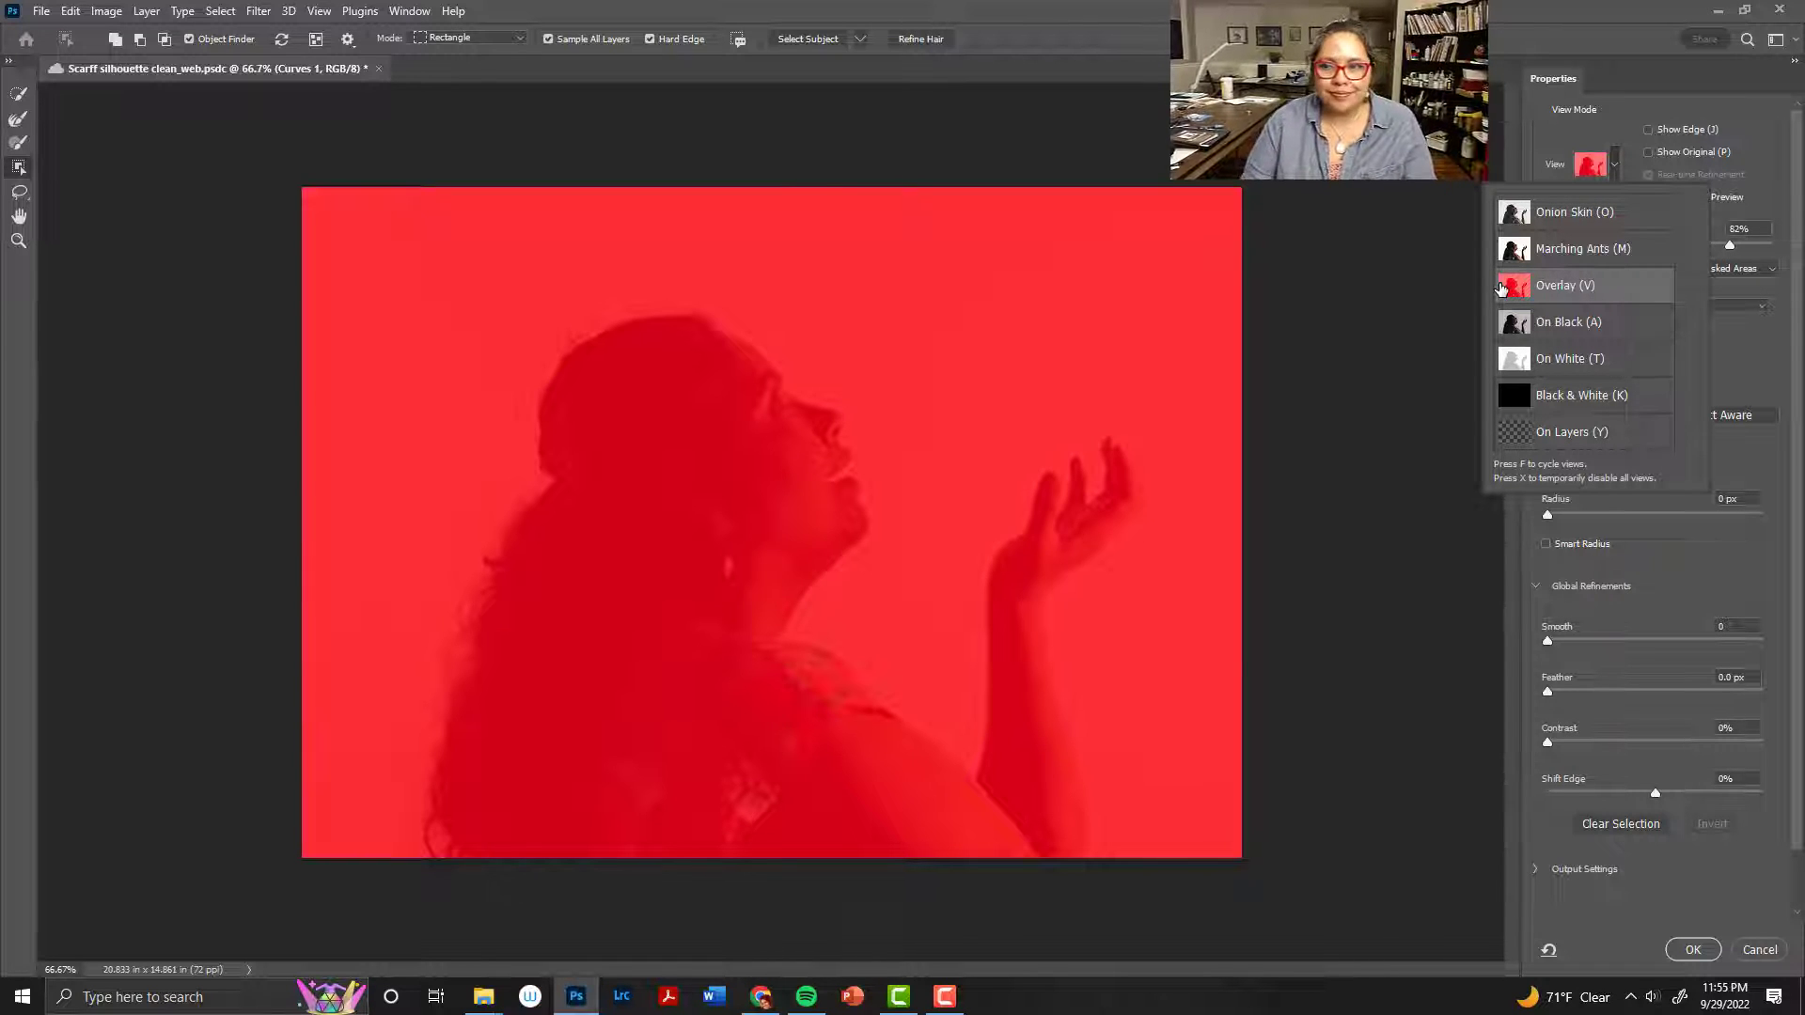
{"action": "left_click", "coordinate": [1463, 29]}
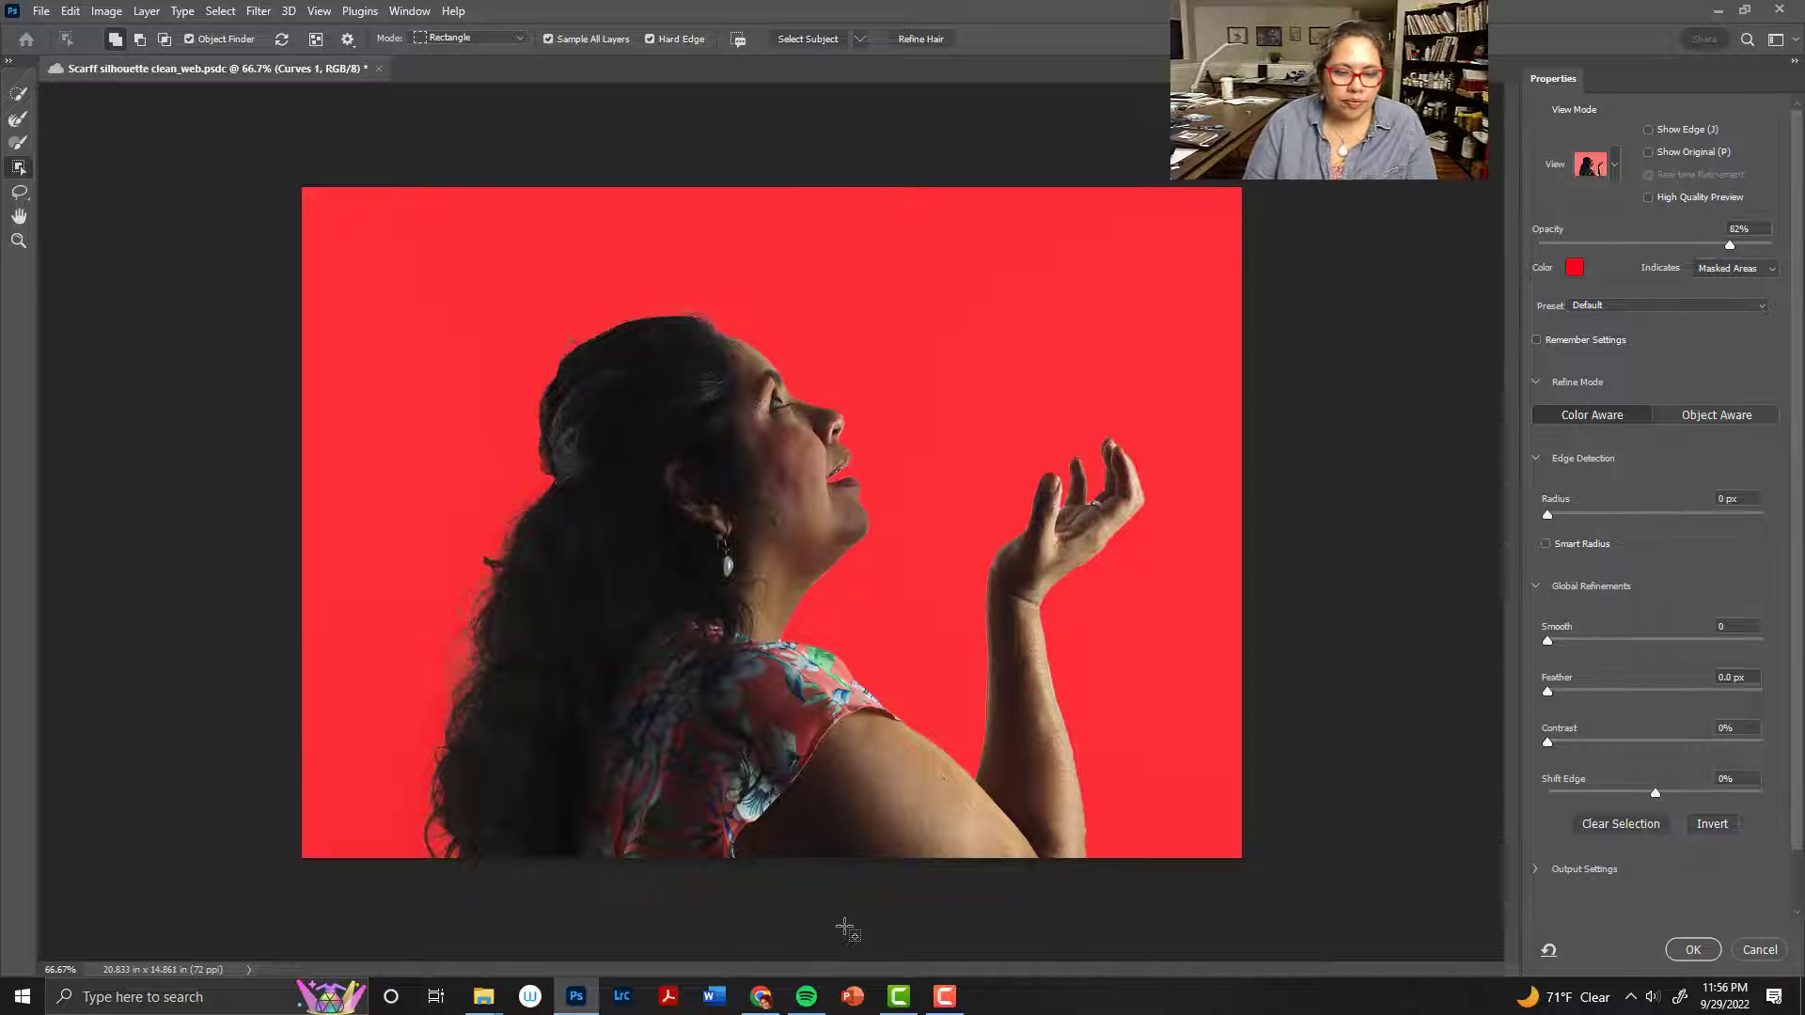
Examine the overlay's edge around the hair up close, from the top of the head down the back
{"action": "left_click", "coordinate": [18, 241]}
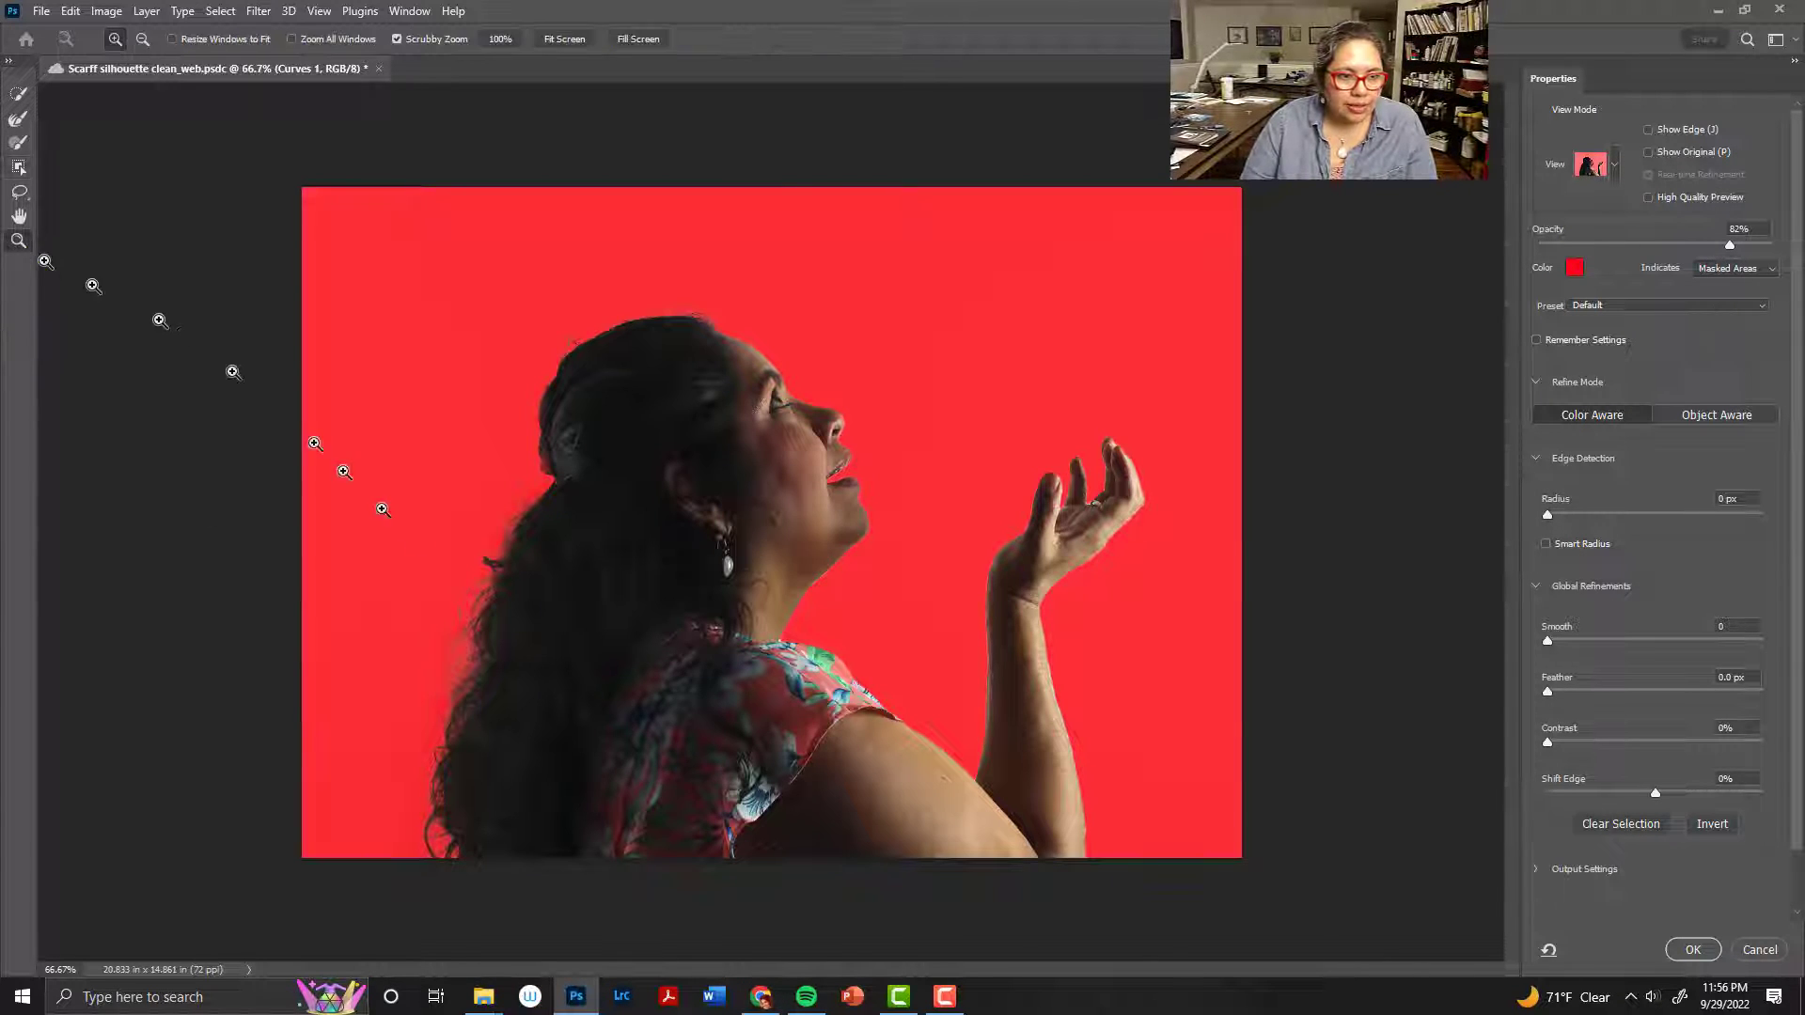
{"action": "left_click", "coordinate": [460, 621]}
{"action": "left_click", "coordinate": [469, 635]}
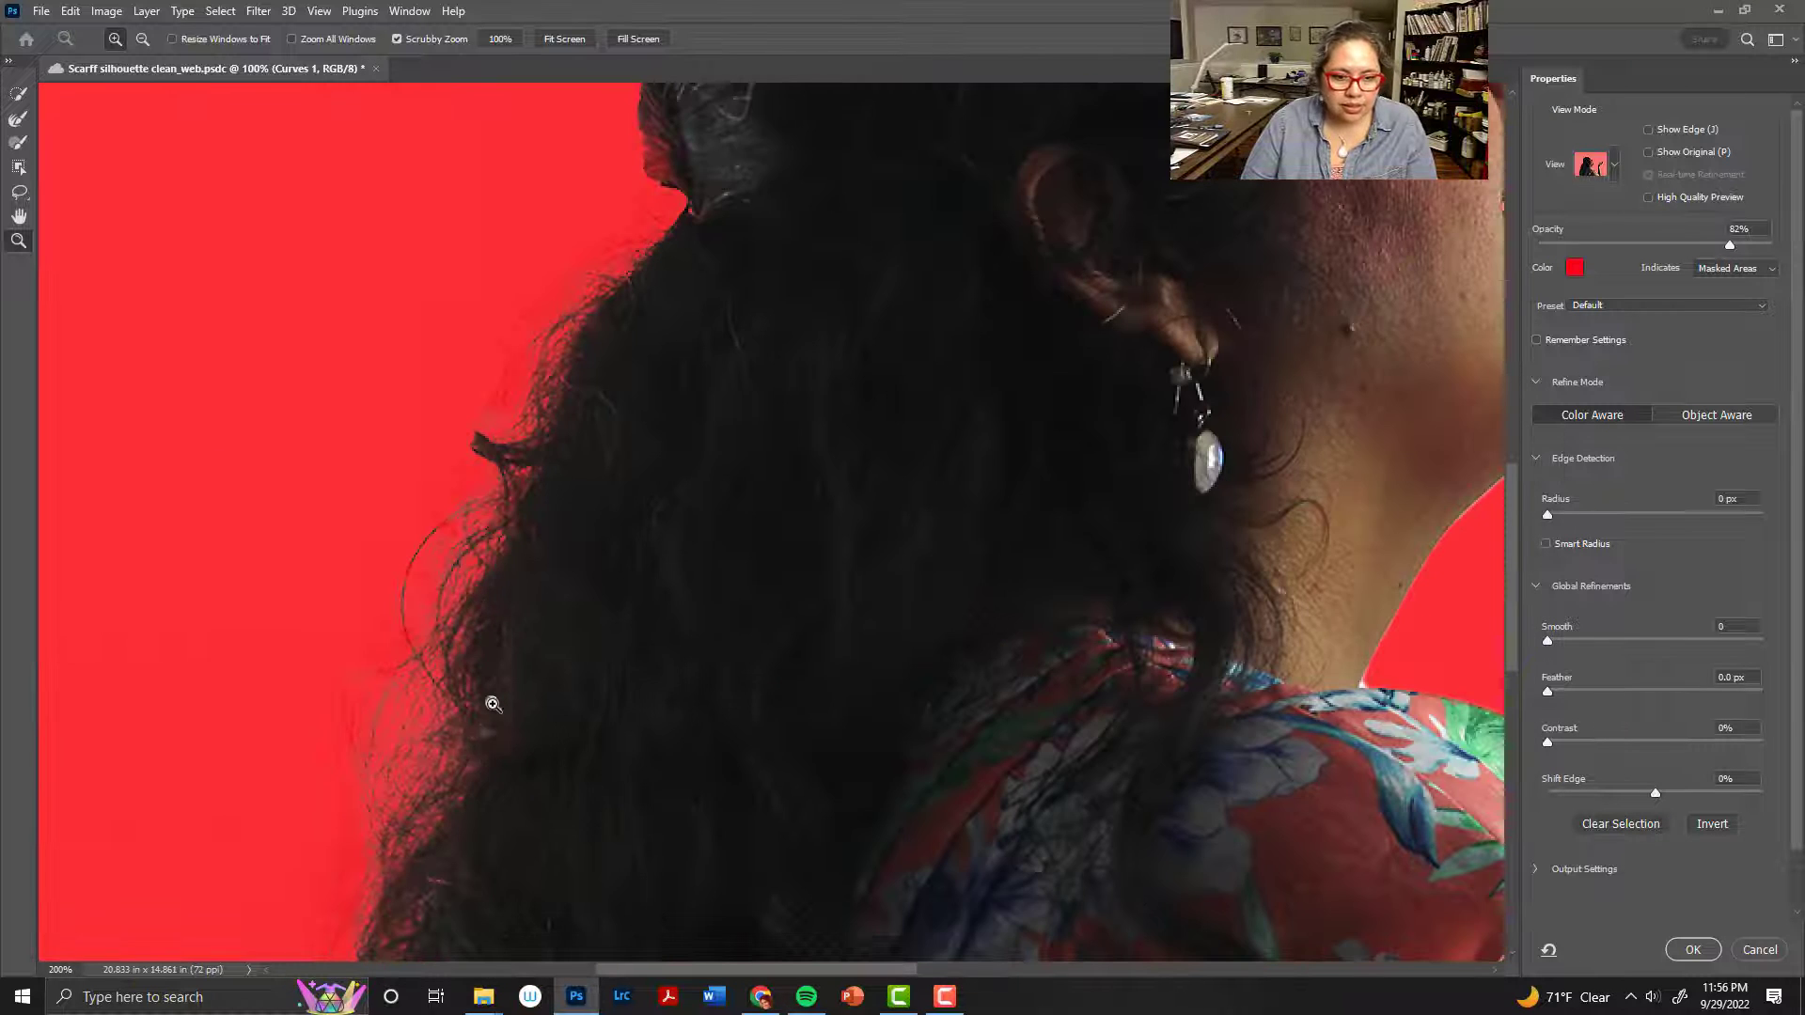
{"action": "key", "text": "space"}
{"action": "left_click_drag", "start_coordinate": [649, 561], "coordinate": [588, 752]}
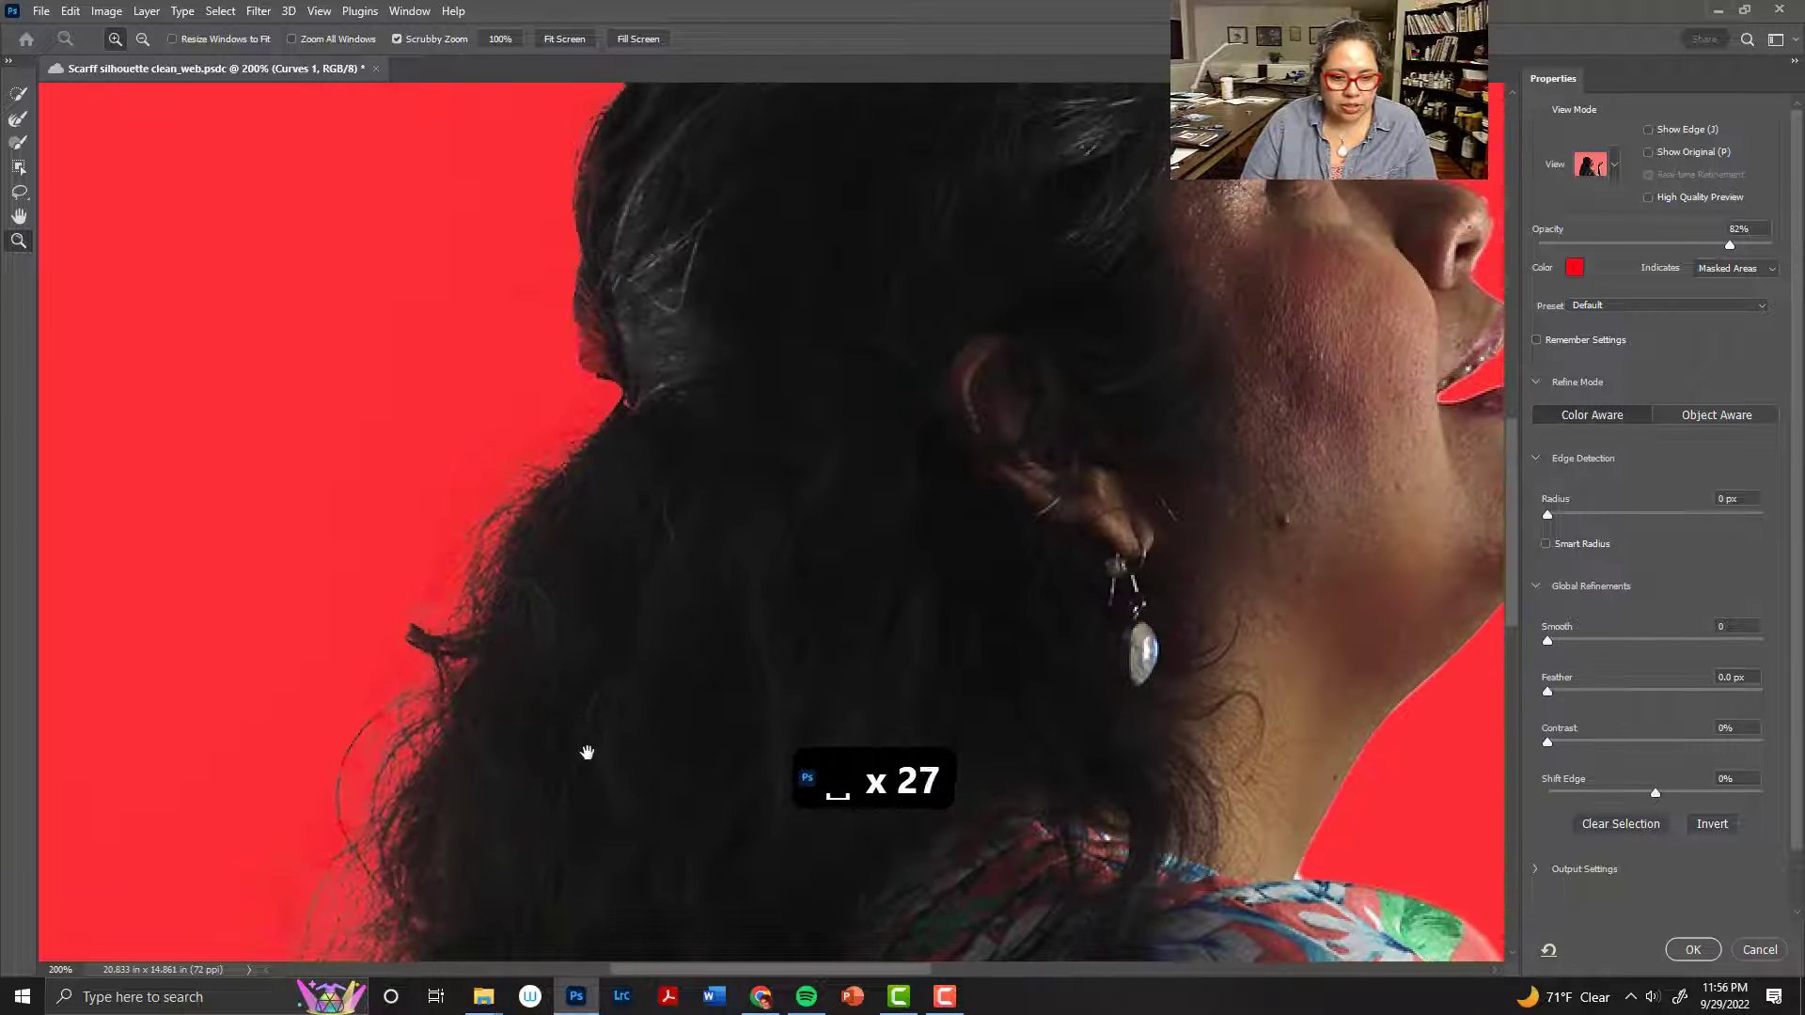
{"action": "left_click_drag", "start_coordinate": [663, 520], "coordinate": [602, 707]}
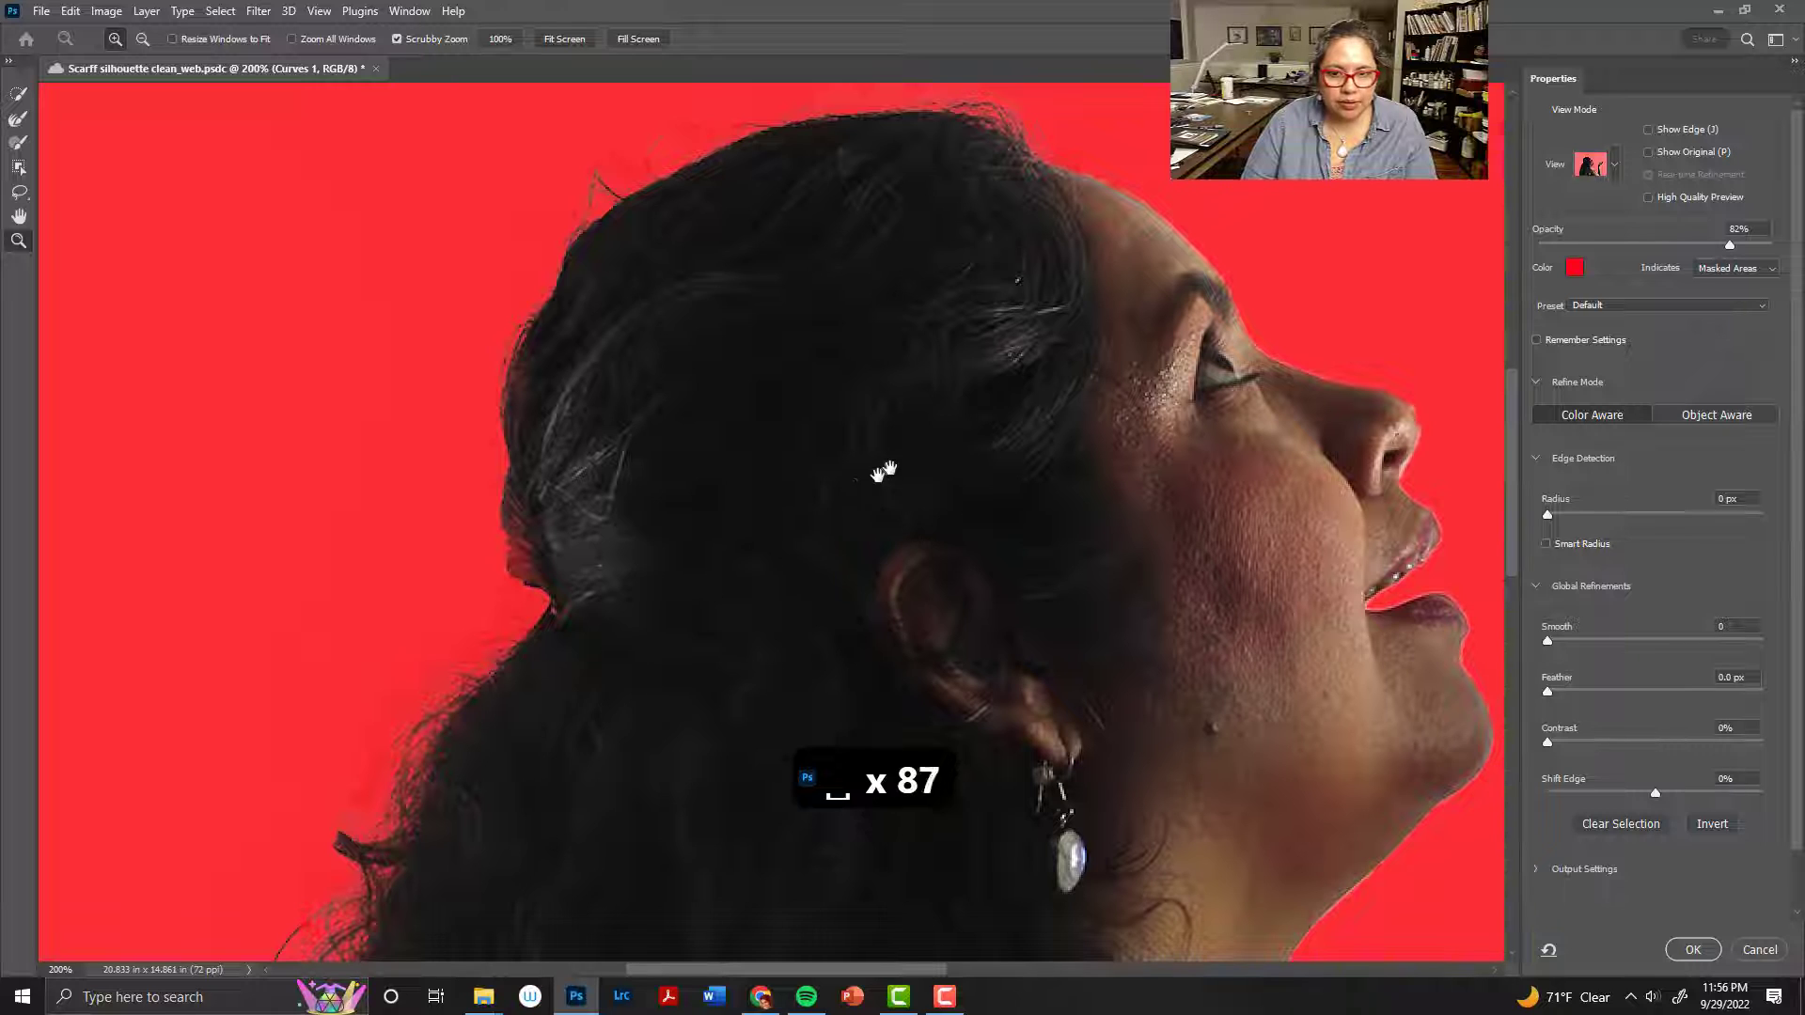
{"action": "left_click_drag", "start_coordinate": [884, 472], "coordinate": [681, 365]}
{"action": "left_click_drag", "start_coordinate": [609, 602], "coordinate": [832, 388]}
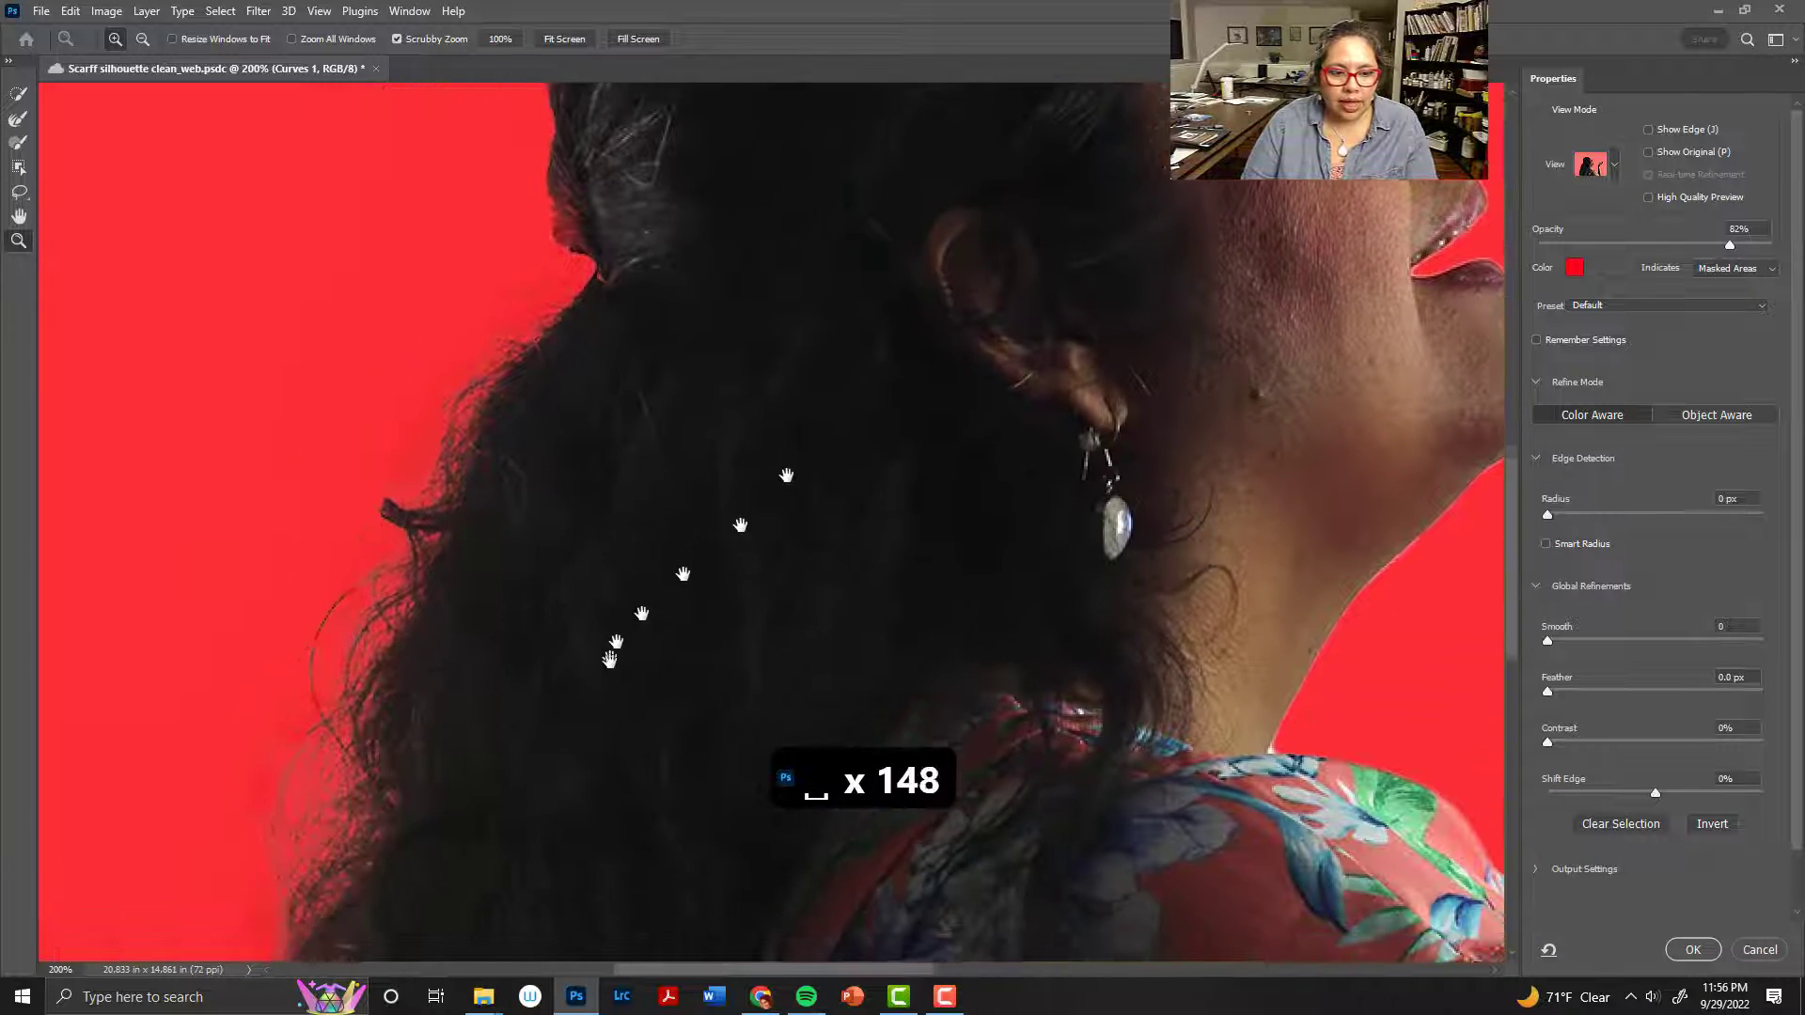
{"action": "left_click_drag", "start_coordinate": [607, 664], "coordinate": [677, 554]}
{"action": "left_click_drag", "start_coordinate": [560, 749], "coordinate": [629, 541]}
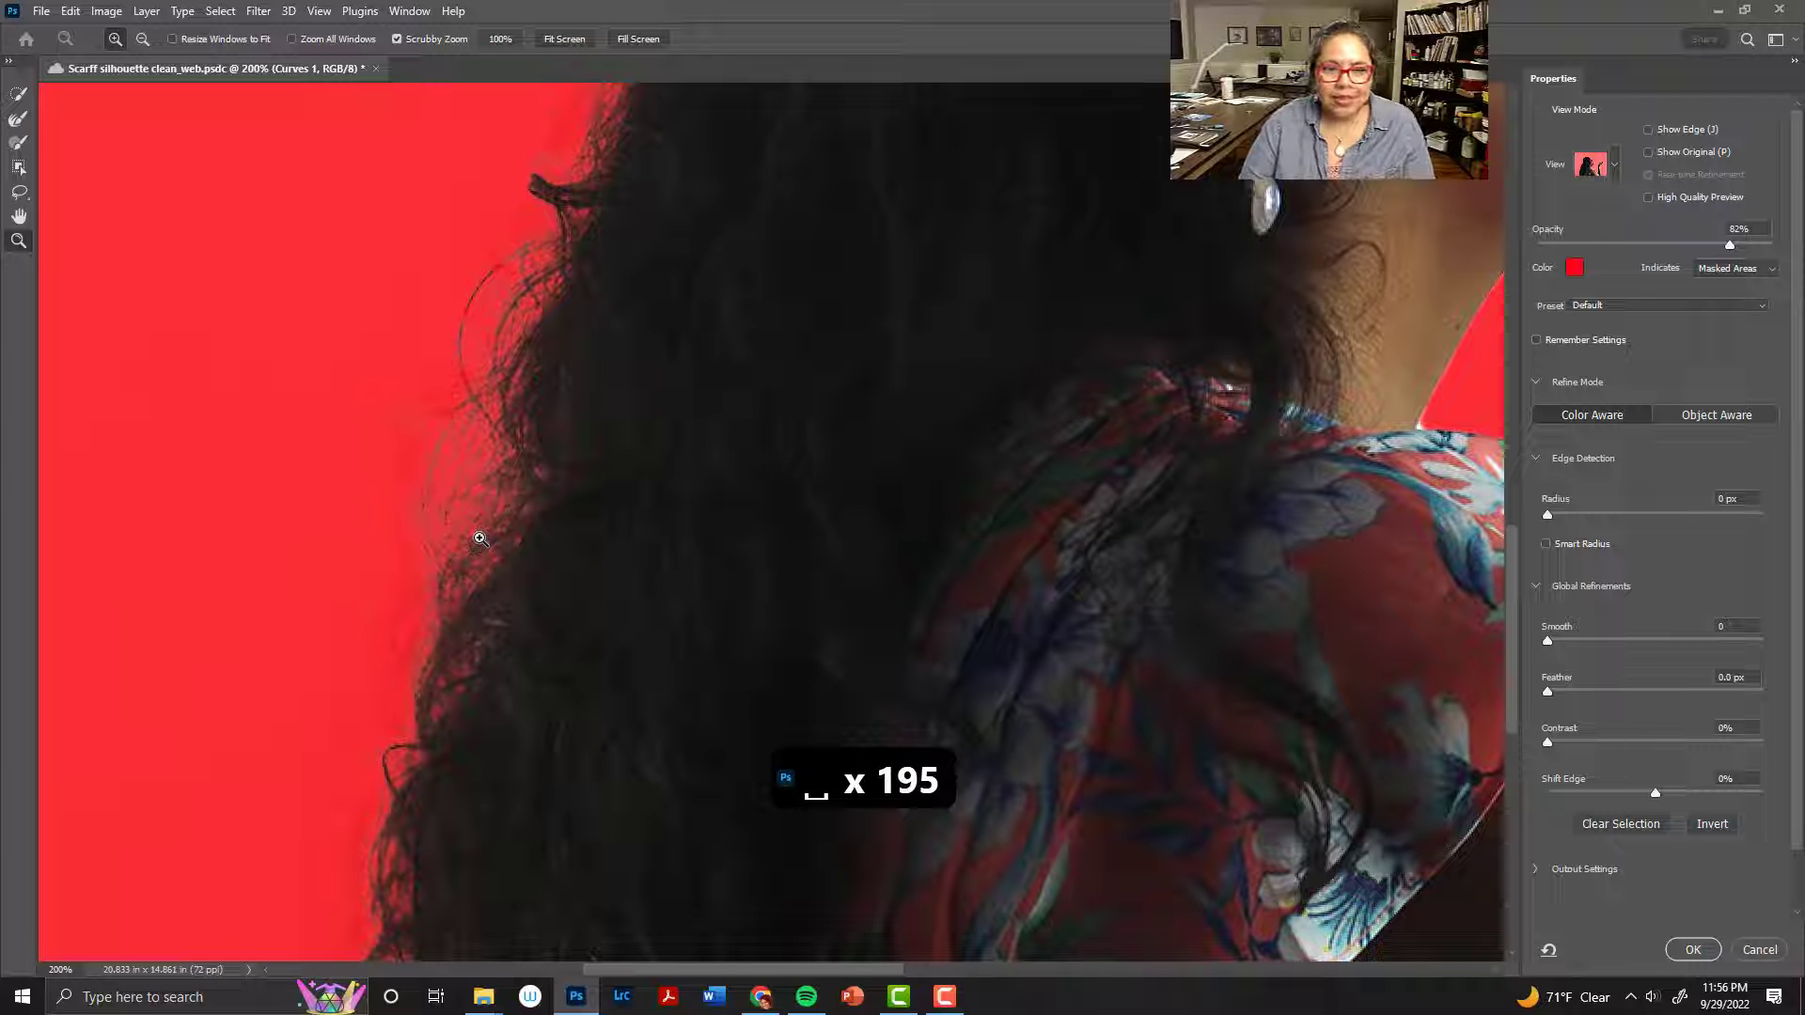
Brush along the wispy hair edge at the woman's back with the Refine Edge Brush, and reduce the brush size to 60
{"action": "left_click", "coordinate": [20, 120]}
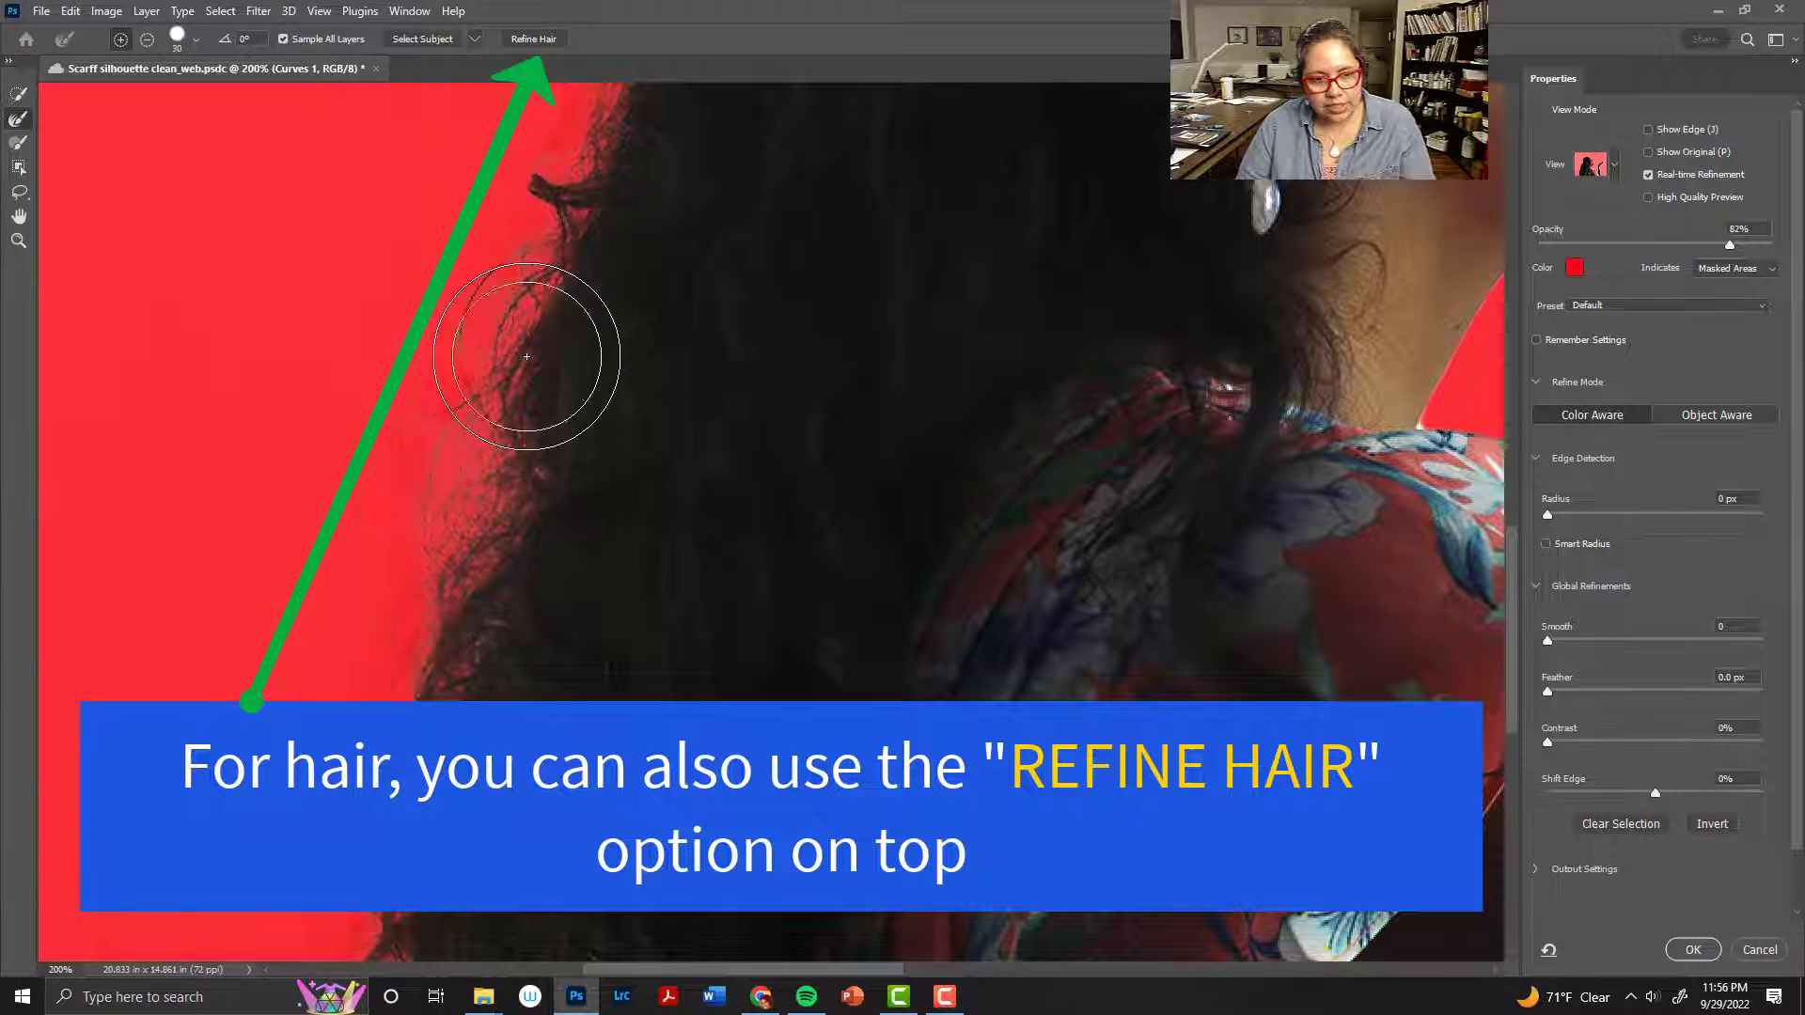
{"action": "mouse_move", "coordinate": [526, 356]}
{"action": "left_mouse_down"}
{"action": "mouse_move", "coordinate": [468, 687]}
{"action": "mouse_move", "coordinate": [525, 570]}
{"action": "mouse_move", "coordinate": [583, 358]}
{"action": "mouse_move", "coordinate": [696, 292]}
{"action": "mouse_move", "coordinate": [596, 661]}
{"action": "left_mouse_up"}
{"action": "key", "text": "bracketleft"}
{"action": "key", "text": "bracketleft"}
{"action": "key", "text": "bracketleft"}
{"action": "key", "text": "bracketleft"}
Brush over the outer edge of the raised hand and the tip of its thumb with the Refine Edge Brush
{"action": "key", "text": "space"}
{"action": "left_click_drag", "start_coordinate": [592, 290], "coordinate": [608, 382]}
{"action": "key", "text": "space"}
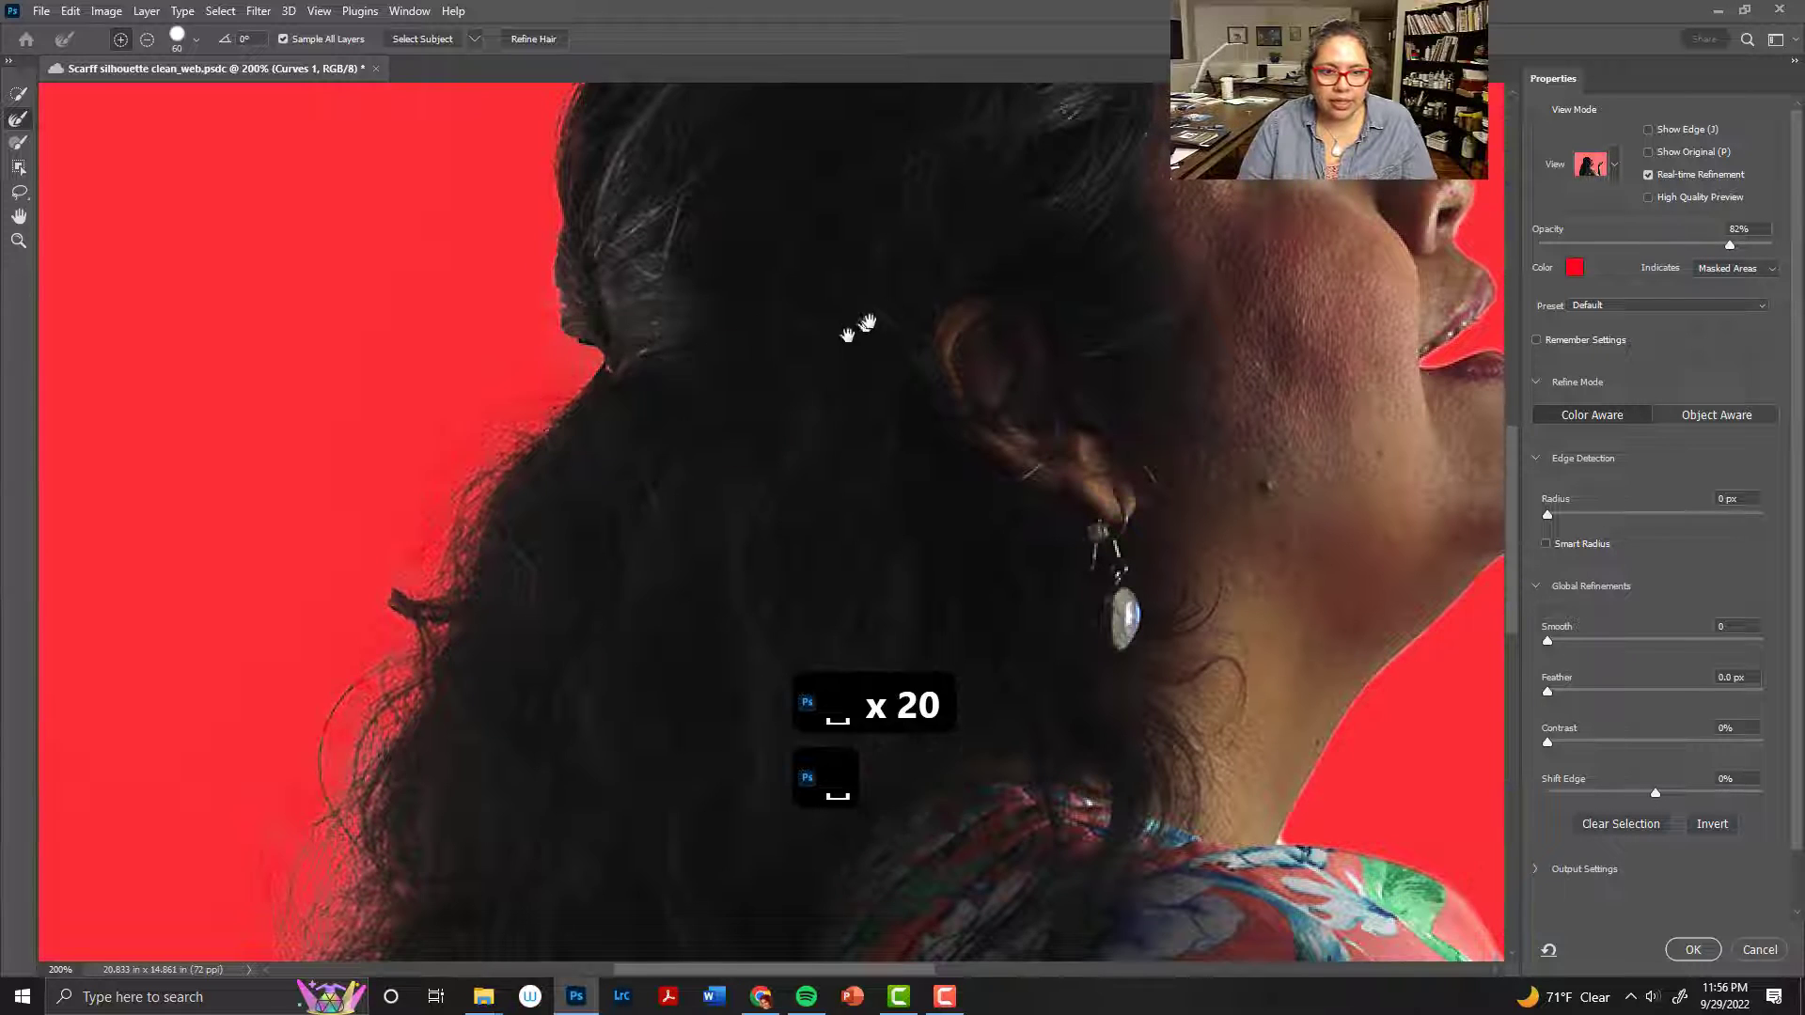
{"action": "left_click_drag", "start_coordinate": [854, 333], "coordinate": [686, 601]}
{"action": "left_click_drag", "start_coordinate": [973, 555], "coordinate": [555, 260]}
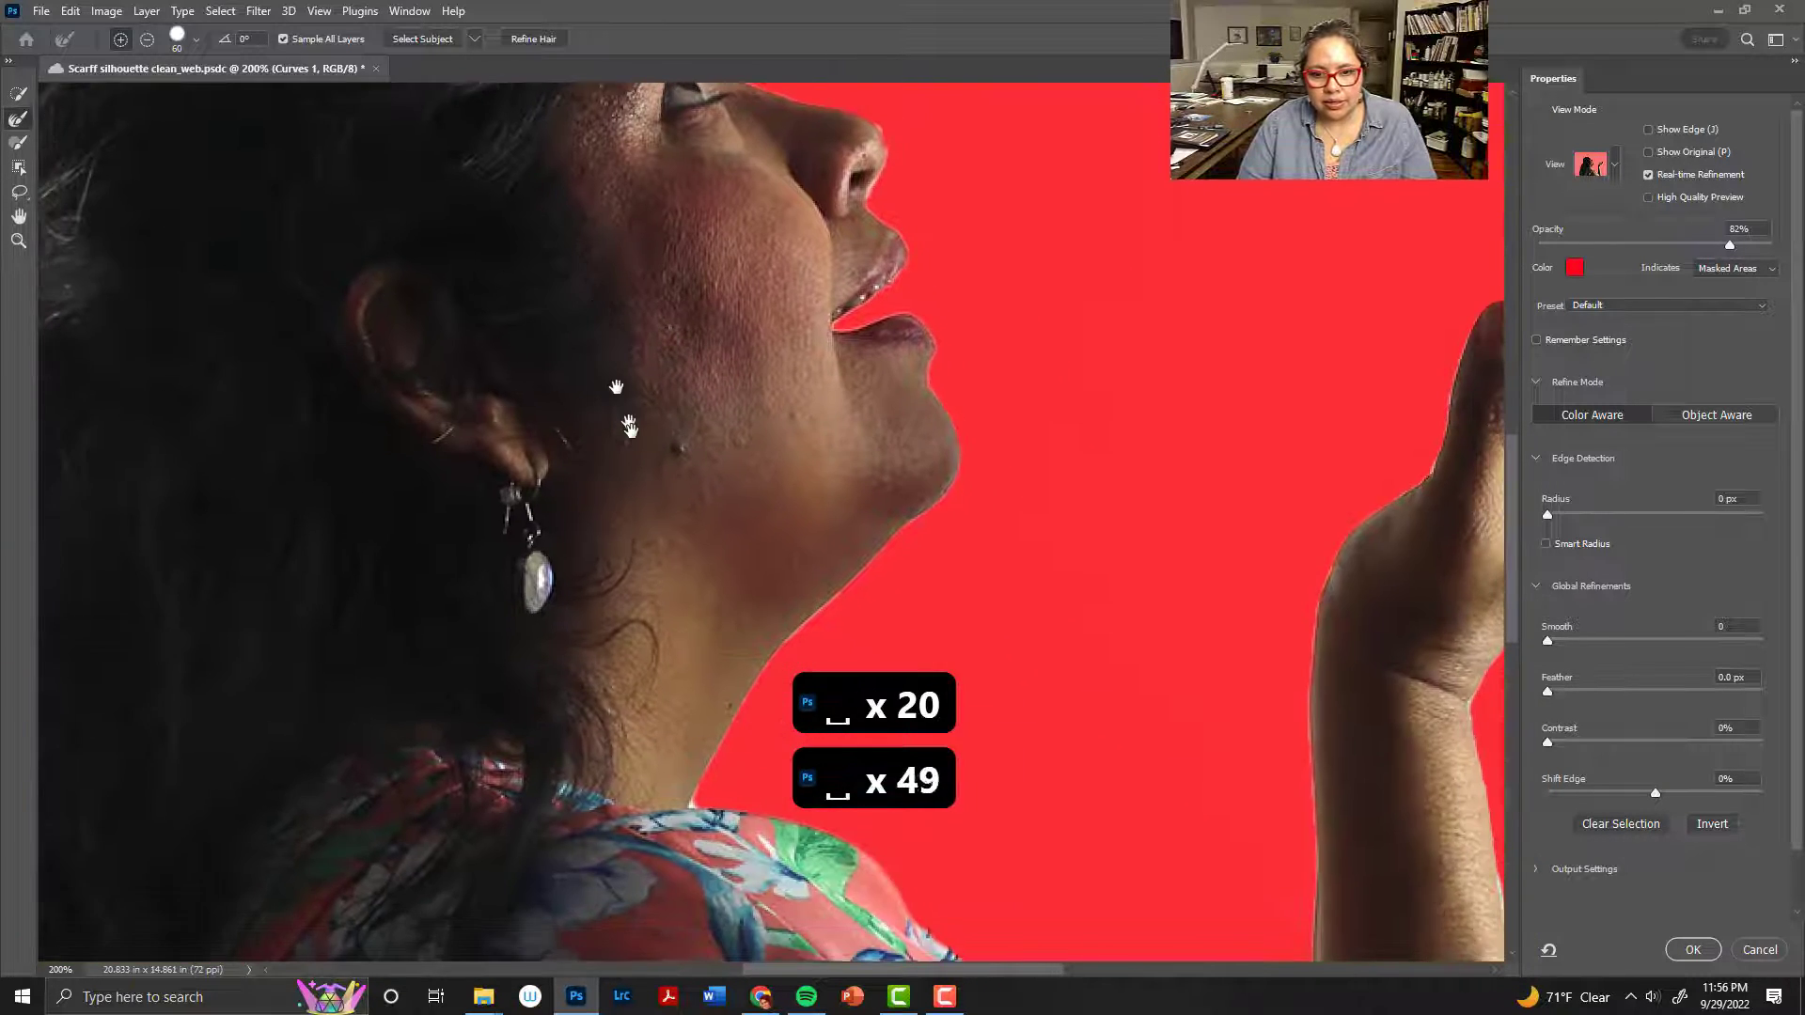
{"action": "left_click_drag", "start_coordinate": [631, 429], "coordinate": [348, 470]}
{"action": "left_click_drag", "start_coordinate": [1008, 564], "coordinate": [967, 646]}
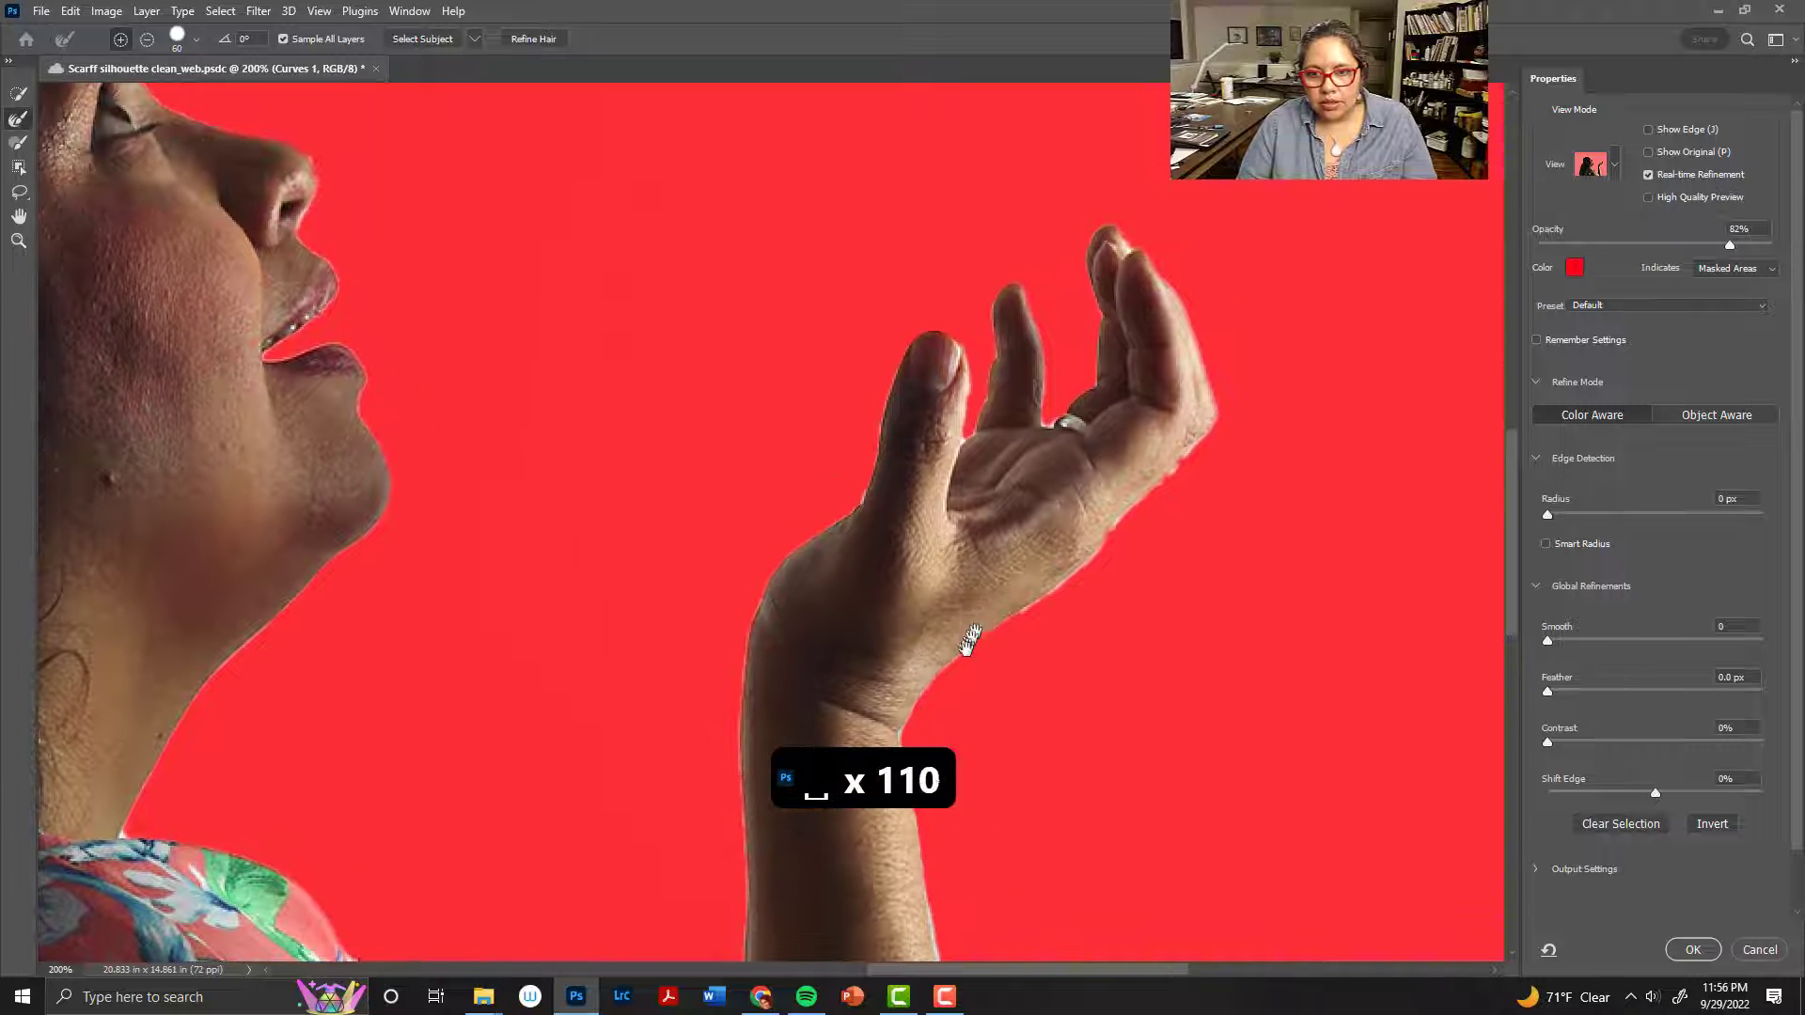
{"action": "mouse_move", "coordinate": [1137, 306]}
{"action": "left_mouse_down"}
{"action": "mouse_move", "coordinate": [1101, 223]}
{"action": "mouse_move", "coordinate": [1021, 447]}
{"action": "mouse_move", "coordinate": [1139, 341]}
{"action": "mouse_move", "coordinate": [1142, 287]}
{"action": "mouse_move", "coordinate": [1112, 249]}
{"action": "mouse_move", "coordinate": [1163, 458]}
{"action": "left_mouse_up"}
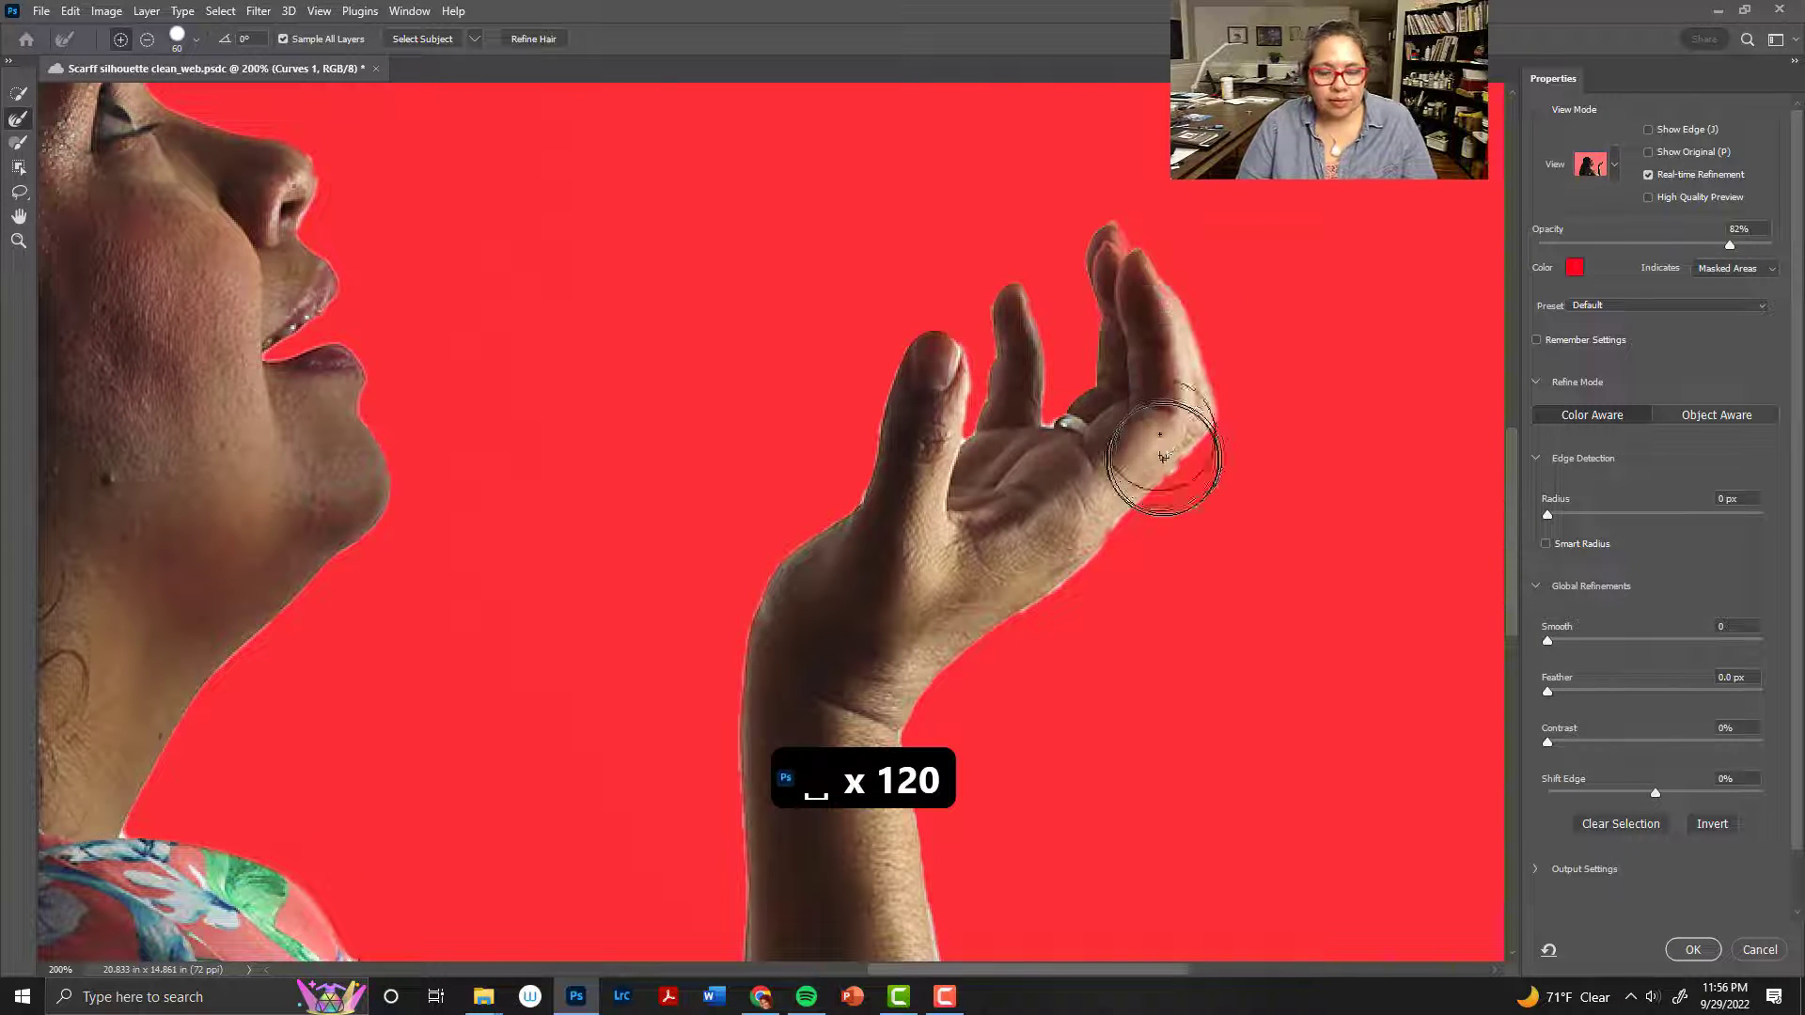
{"action": "left_click_drag", "start_coordinate": [955, 346], "coordinate": [933, 411]}
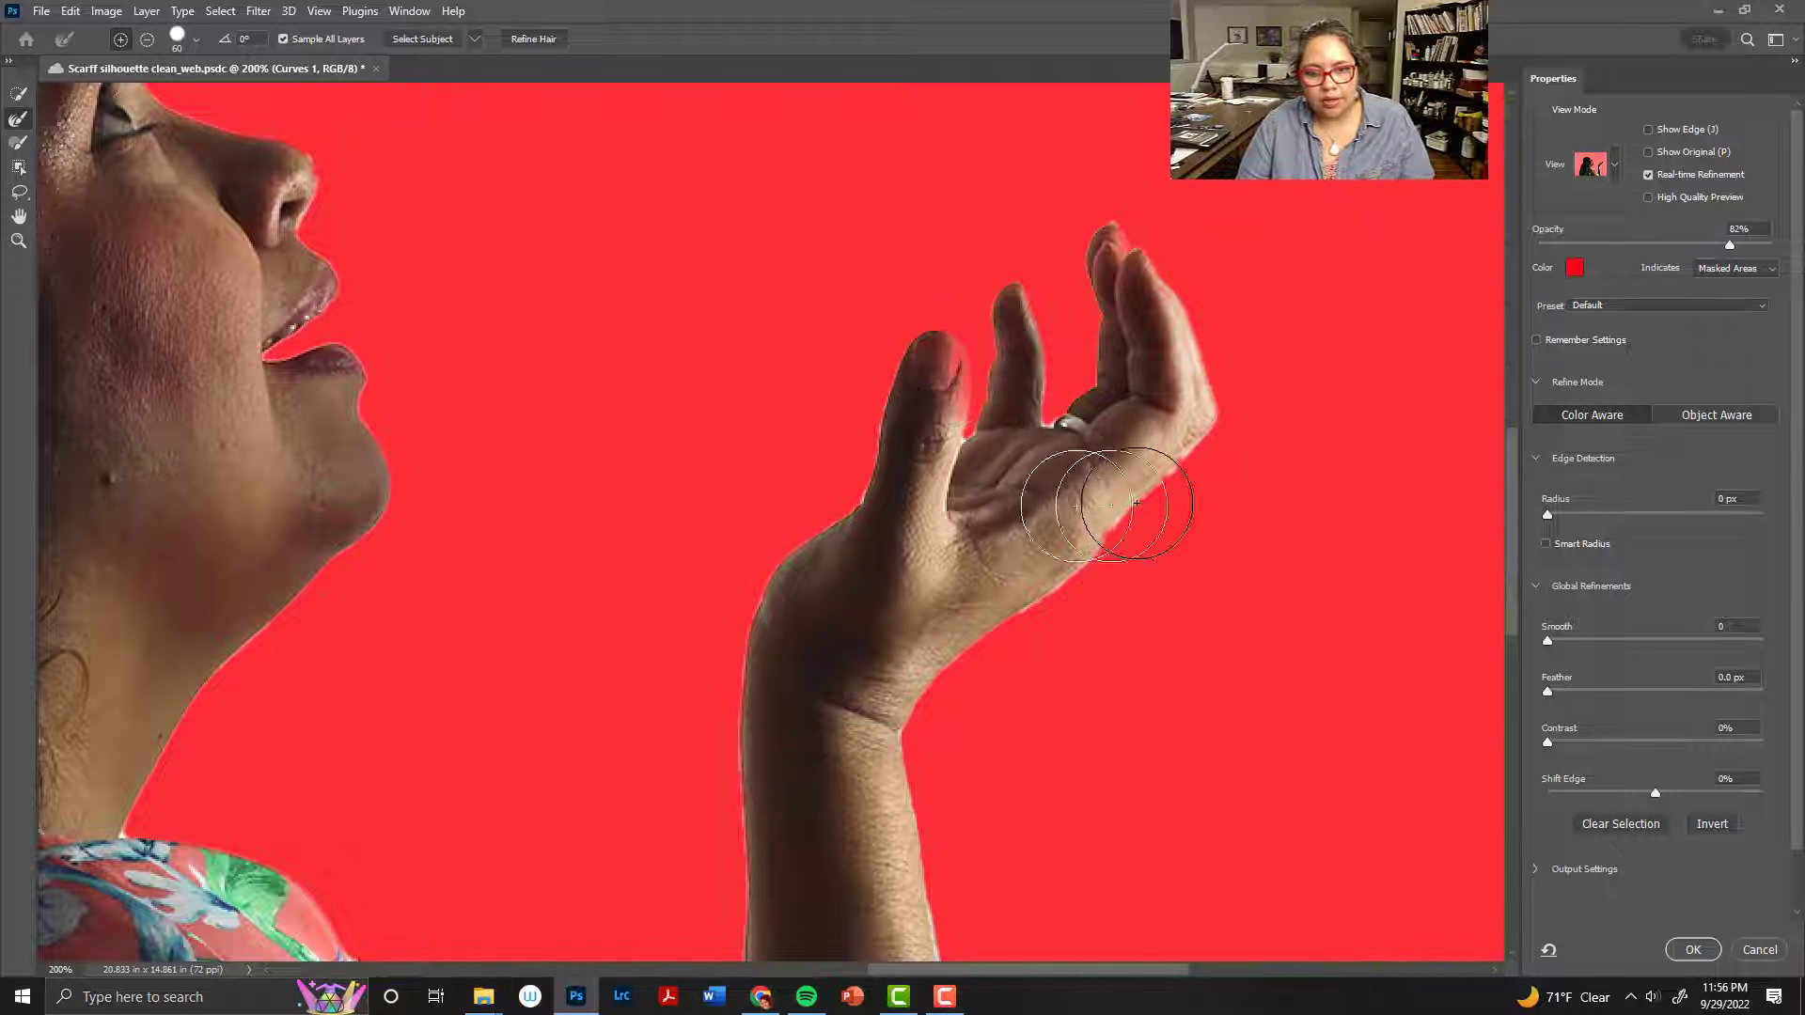
Undo the last two Refine Edge strokes on the hand and examine the selection edge along the arm, shoulder and neck
{"action": "key", "text": "ctrl+z"}
{"action": "key", "text": "ctrl+z"}
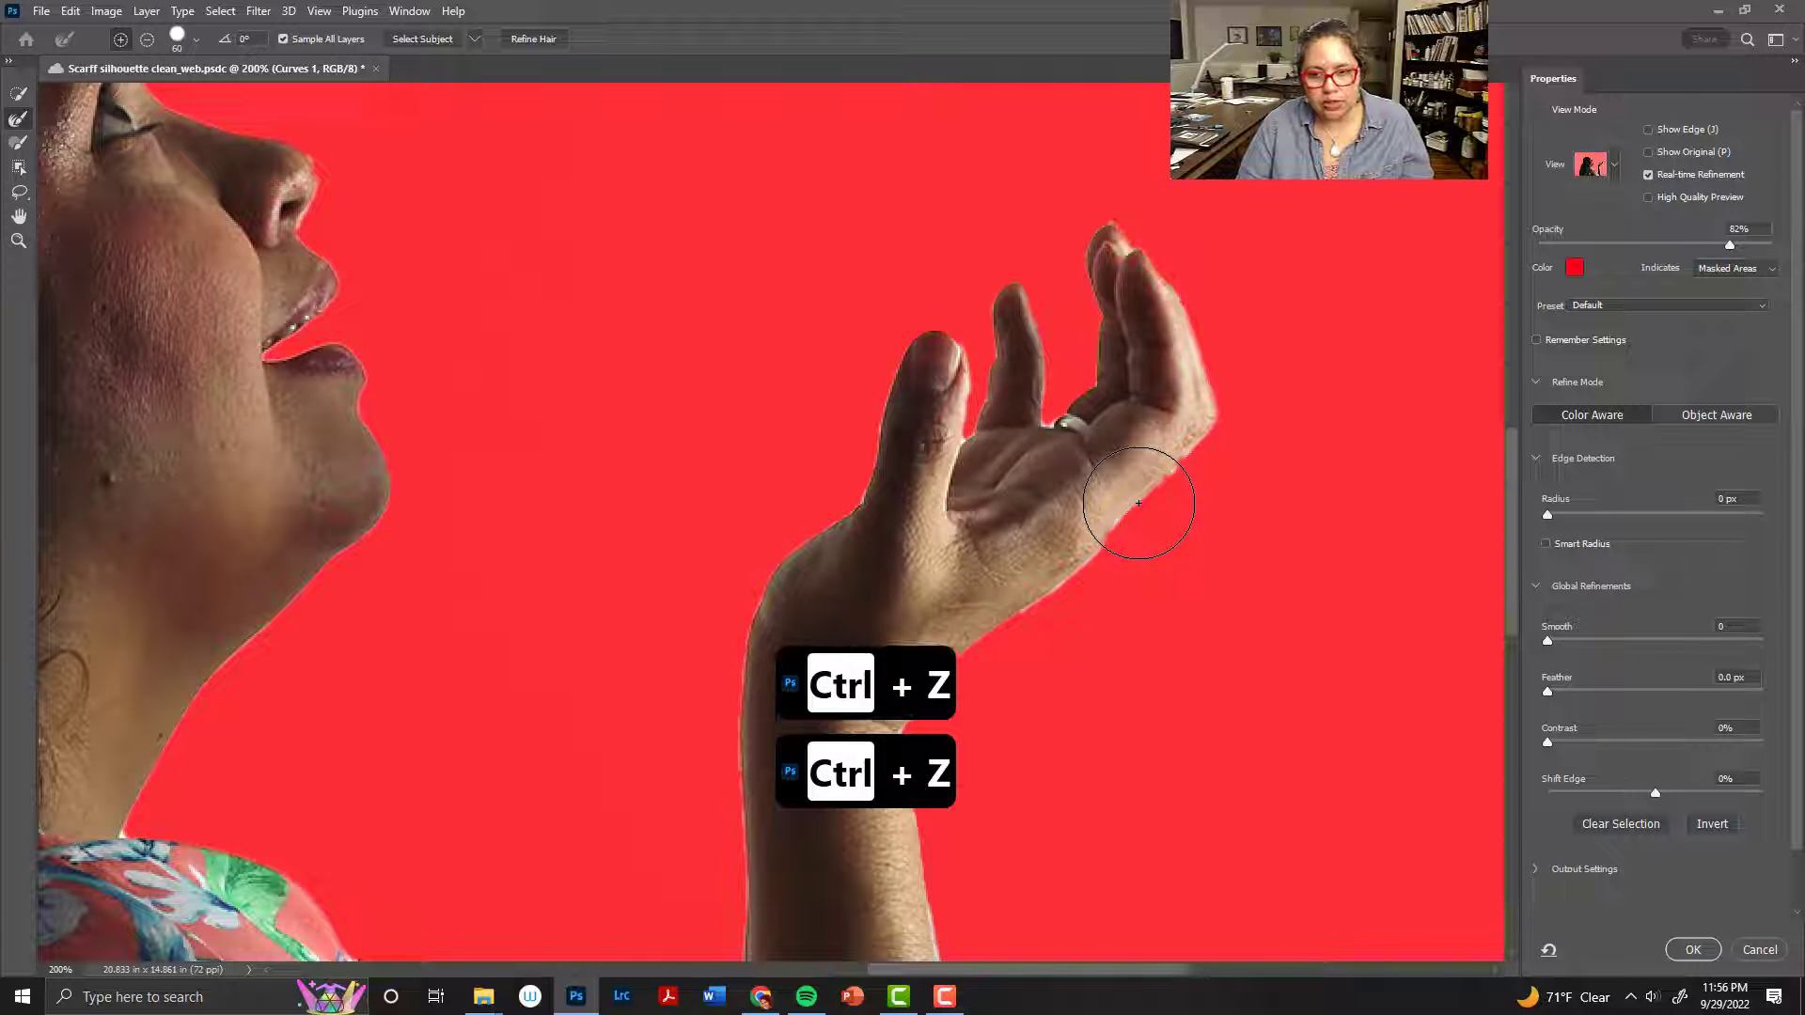
{"action": "key", "text": "space"}
{"action": "left_click_drag", "start_coordinate": [992, 622], "coordinate": [1046, 193]}
{"action": "left_click_drag", "start_coordinate": [970, 776], "coordinate": [1329, 685]}
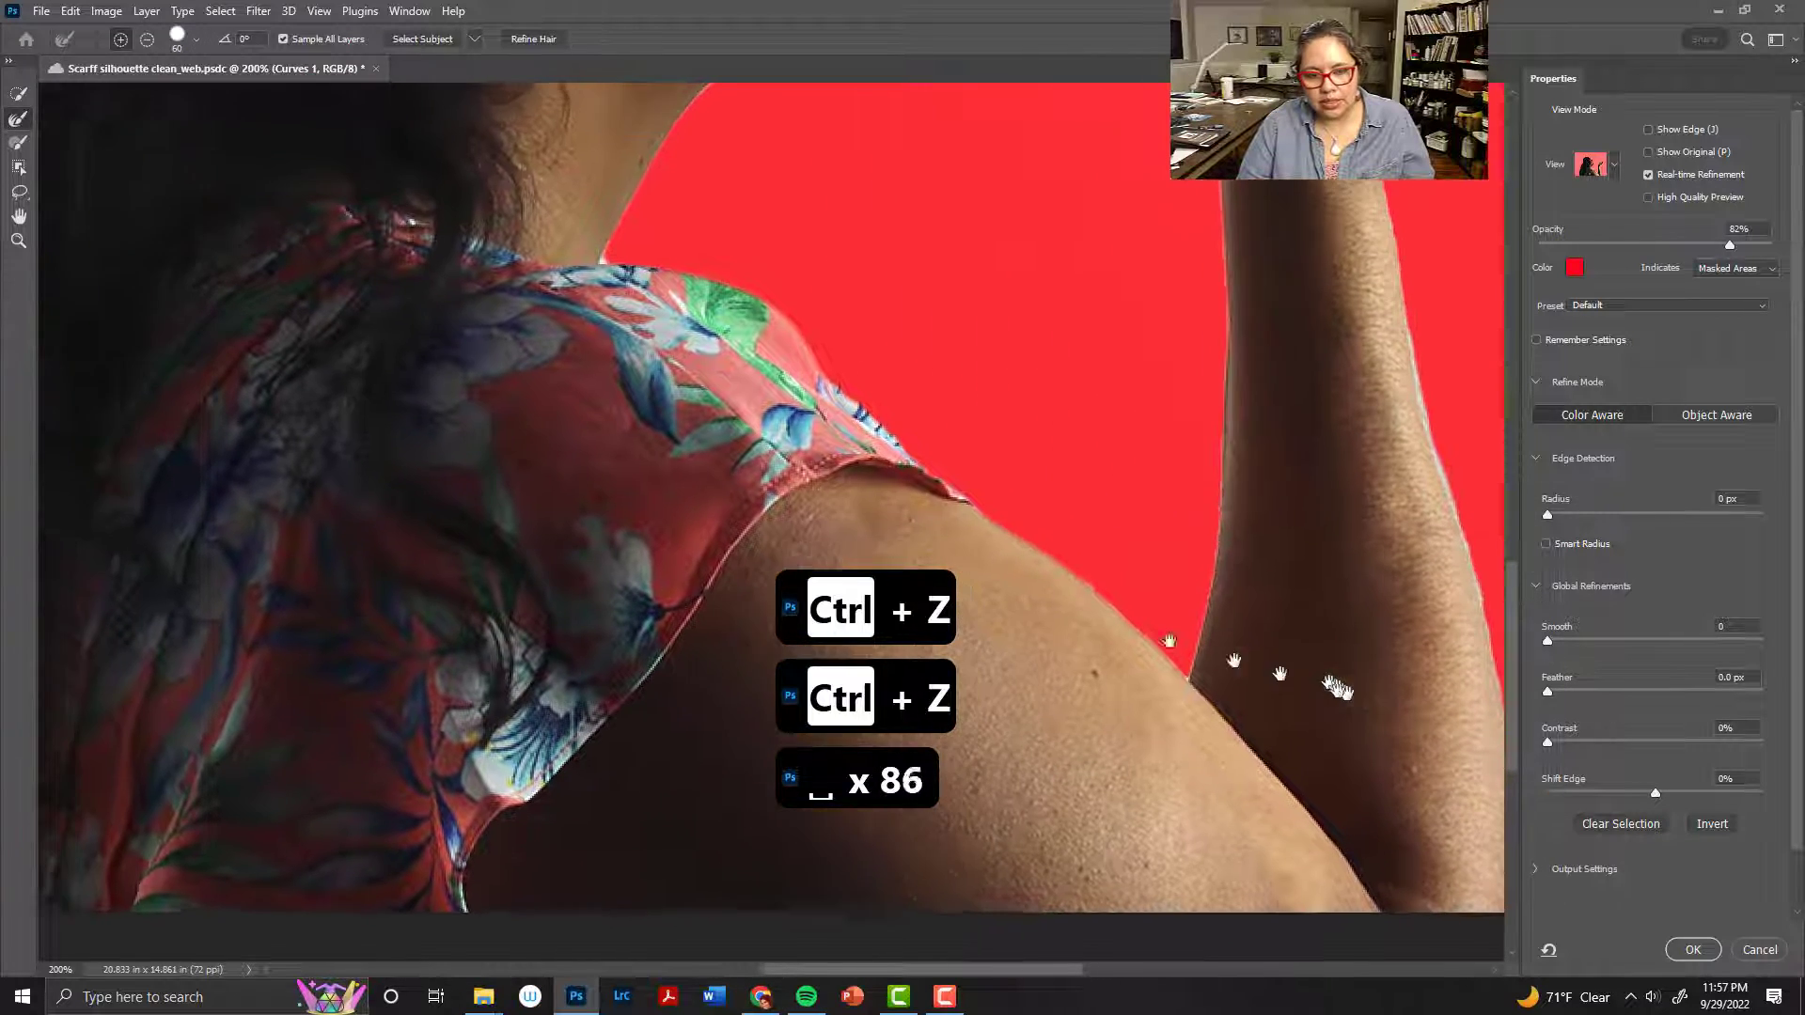
{"action": "left_click_drag", "start_coordinate": [677, 376], "coordinate": [703, 675]}
{"action": "left_click_drag", "start_coordinate": [570, 418], "coordinate": [572, 691]}
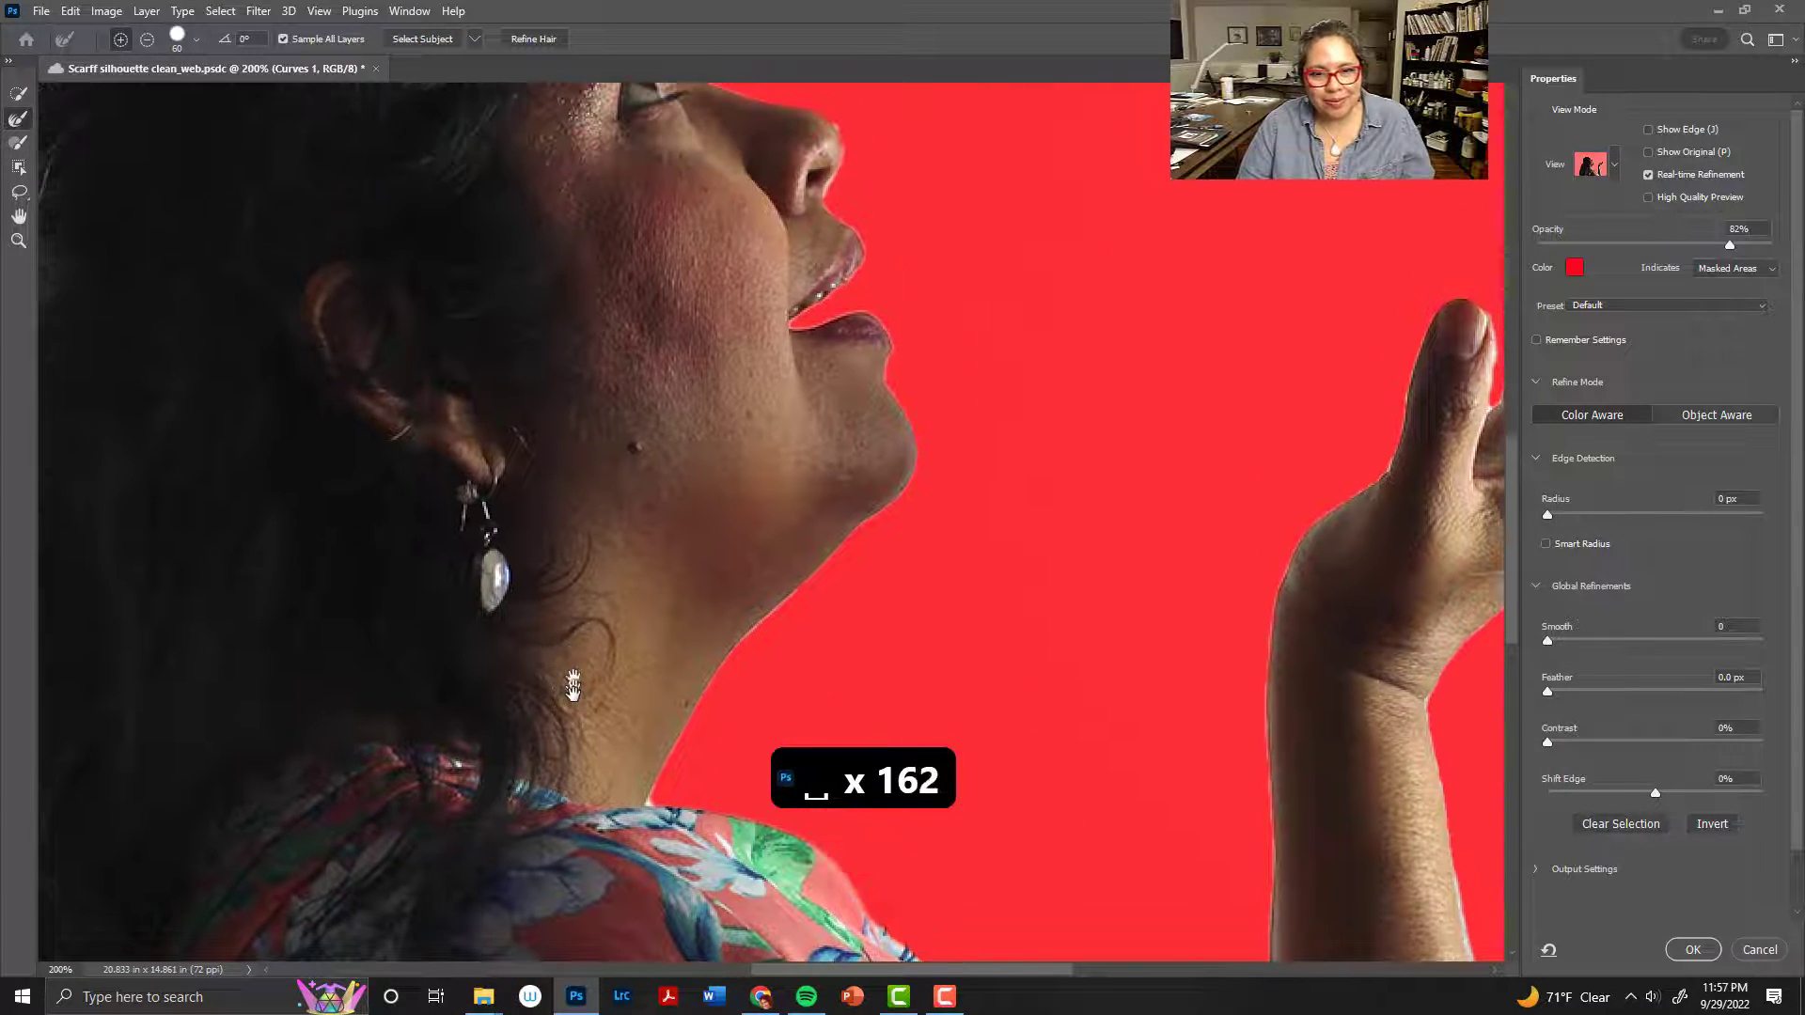
{"action": "left_click", "coordinate": [25, 246]}
{"action": "key", "text": "ctrl+0"}
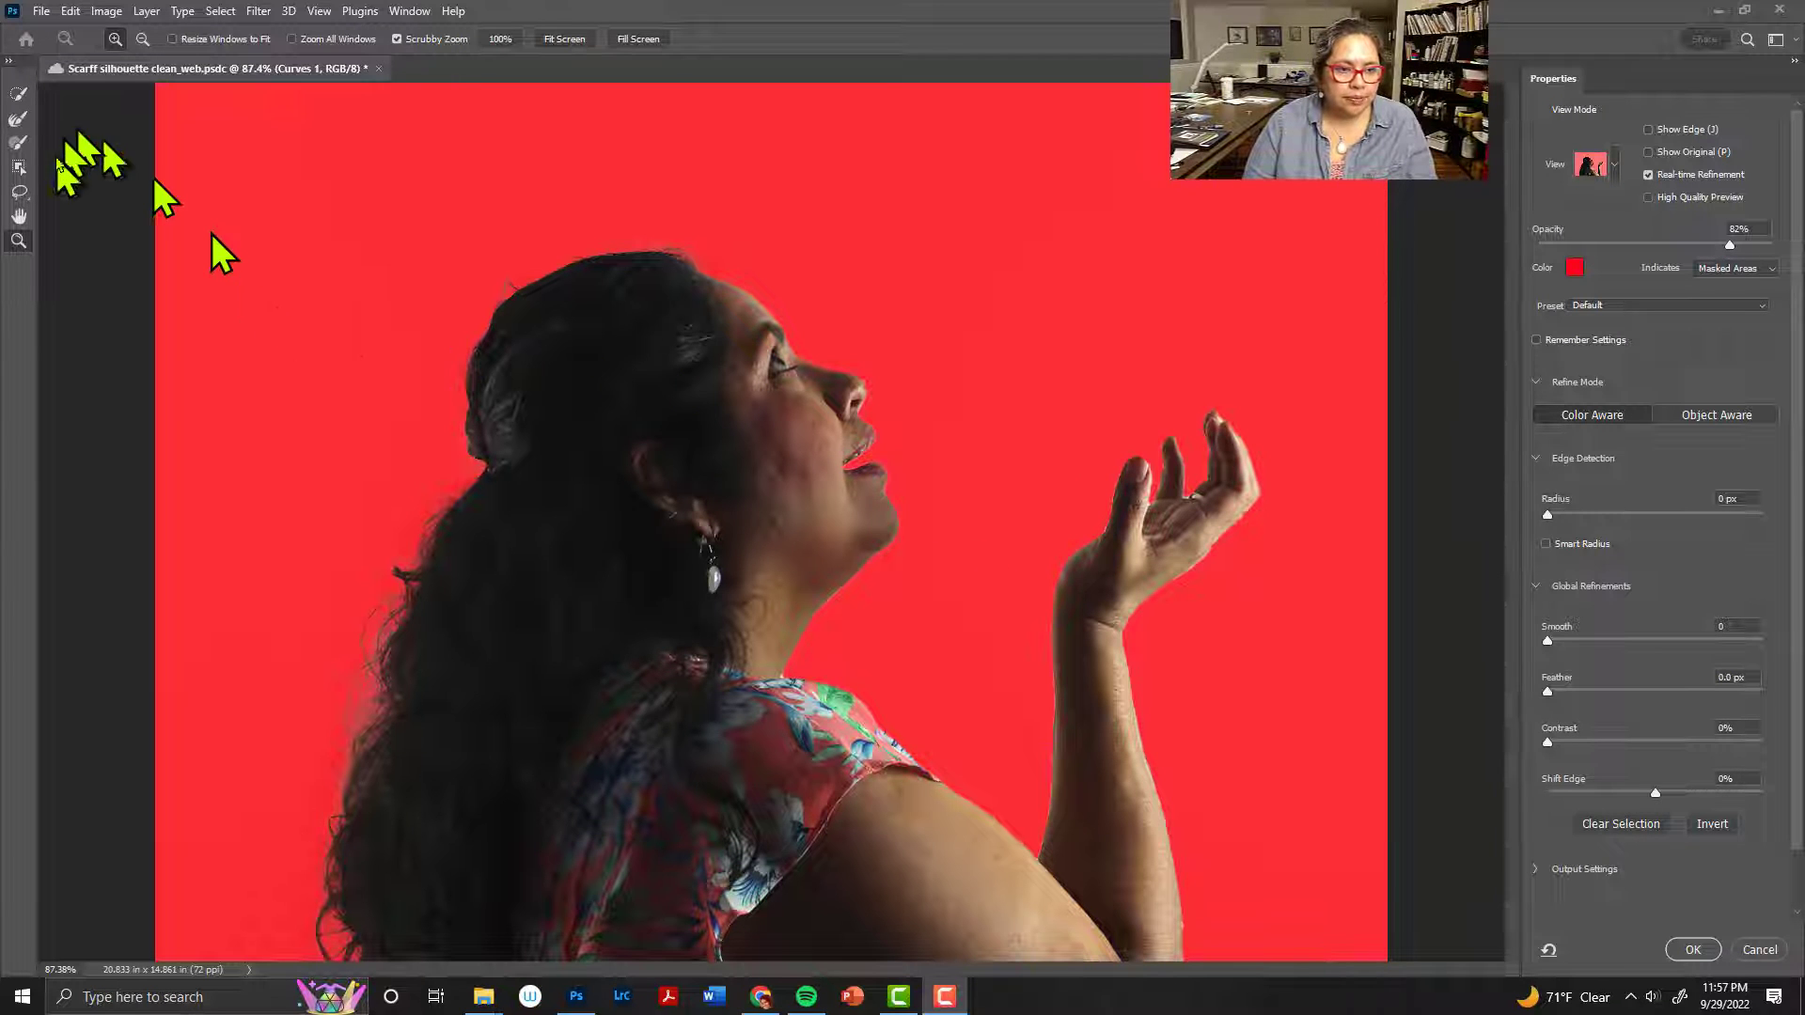
Paint a broad strip of background around the raised thumb into the selection with the Brush tool in add mode
{"action": "left_click", "coordinate": [1177, 471]}
{"action": "left_click", "coordinate": [1177, 471]}
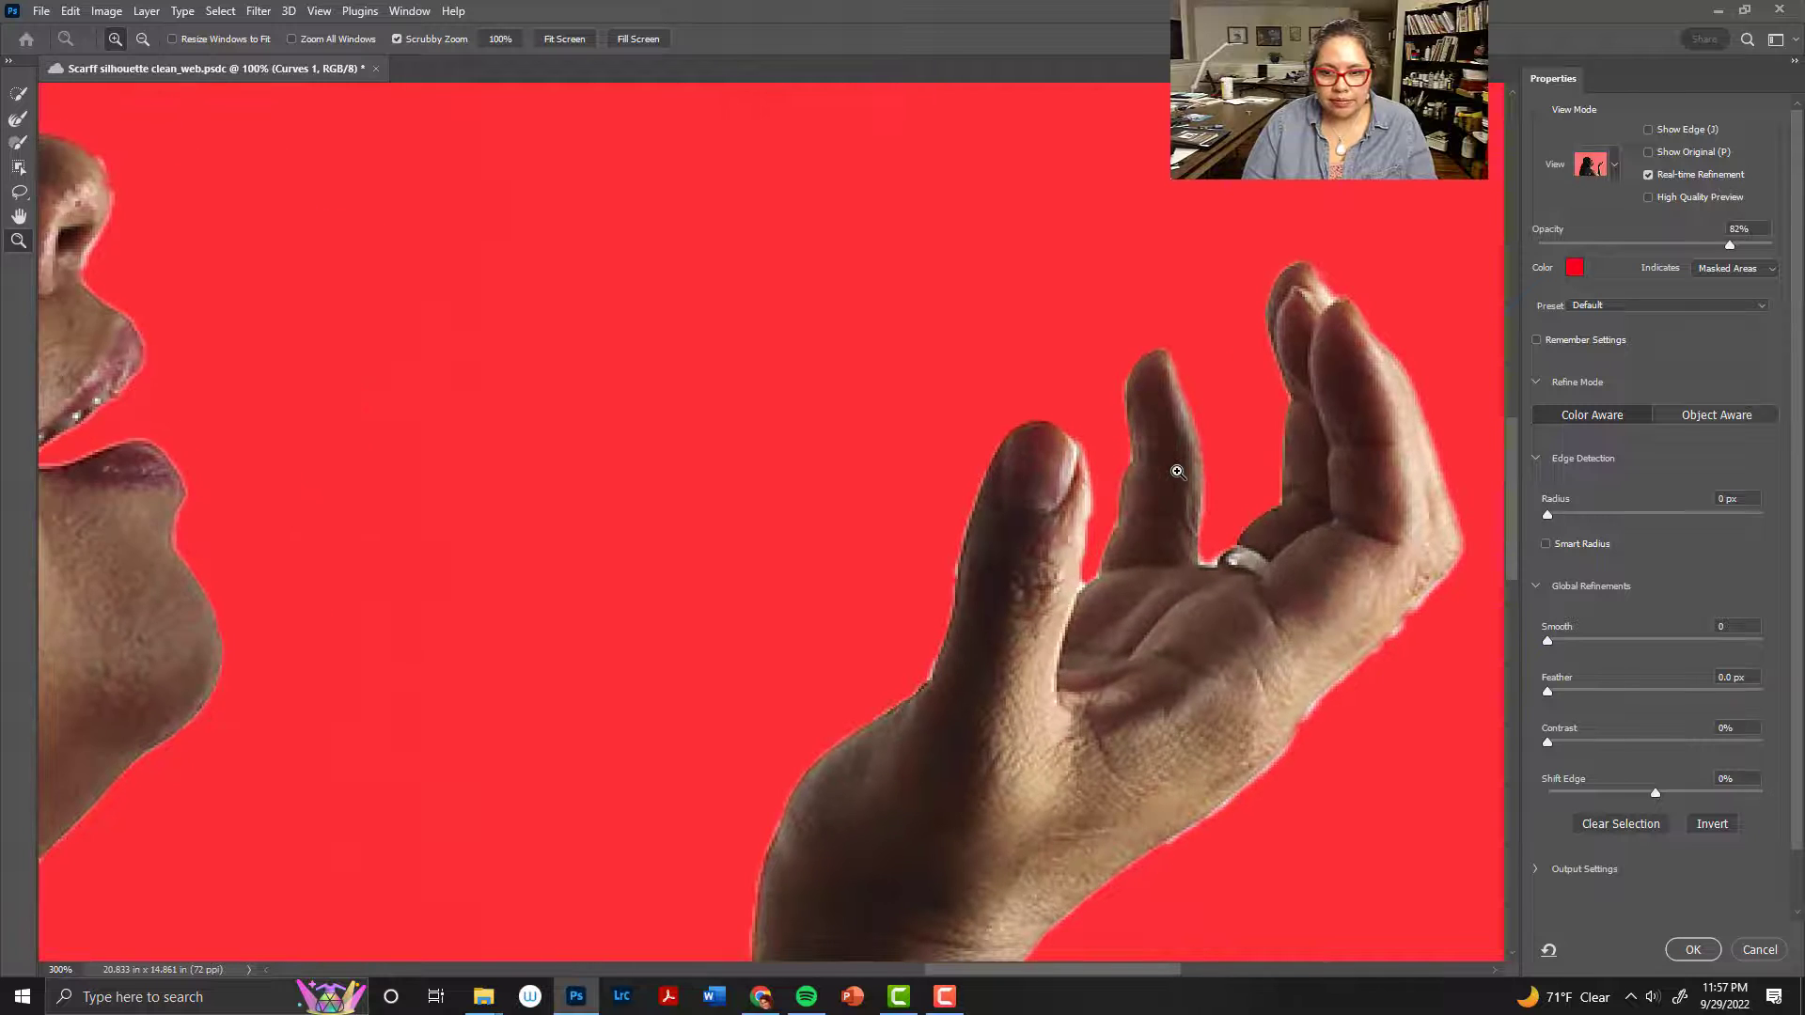
{"action": "left_click", "coordinate": [1180, 476]}
{"action": "key", "text": "space"}
{"action": "left_click_drag", "start_coordinate": [1168, 516], "coordinate": [921, 521]}
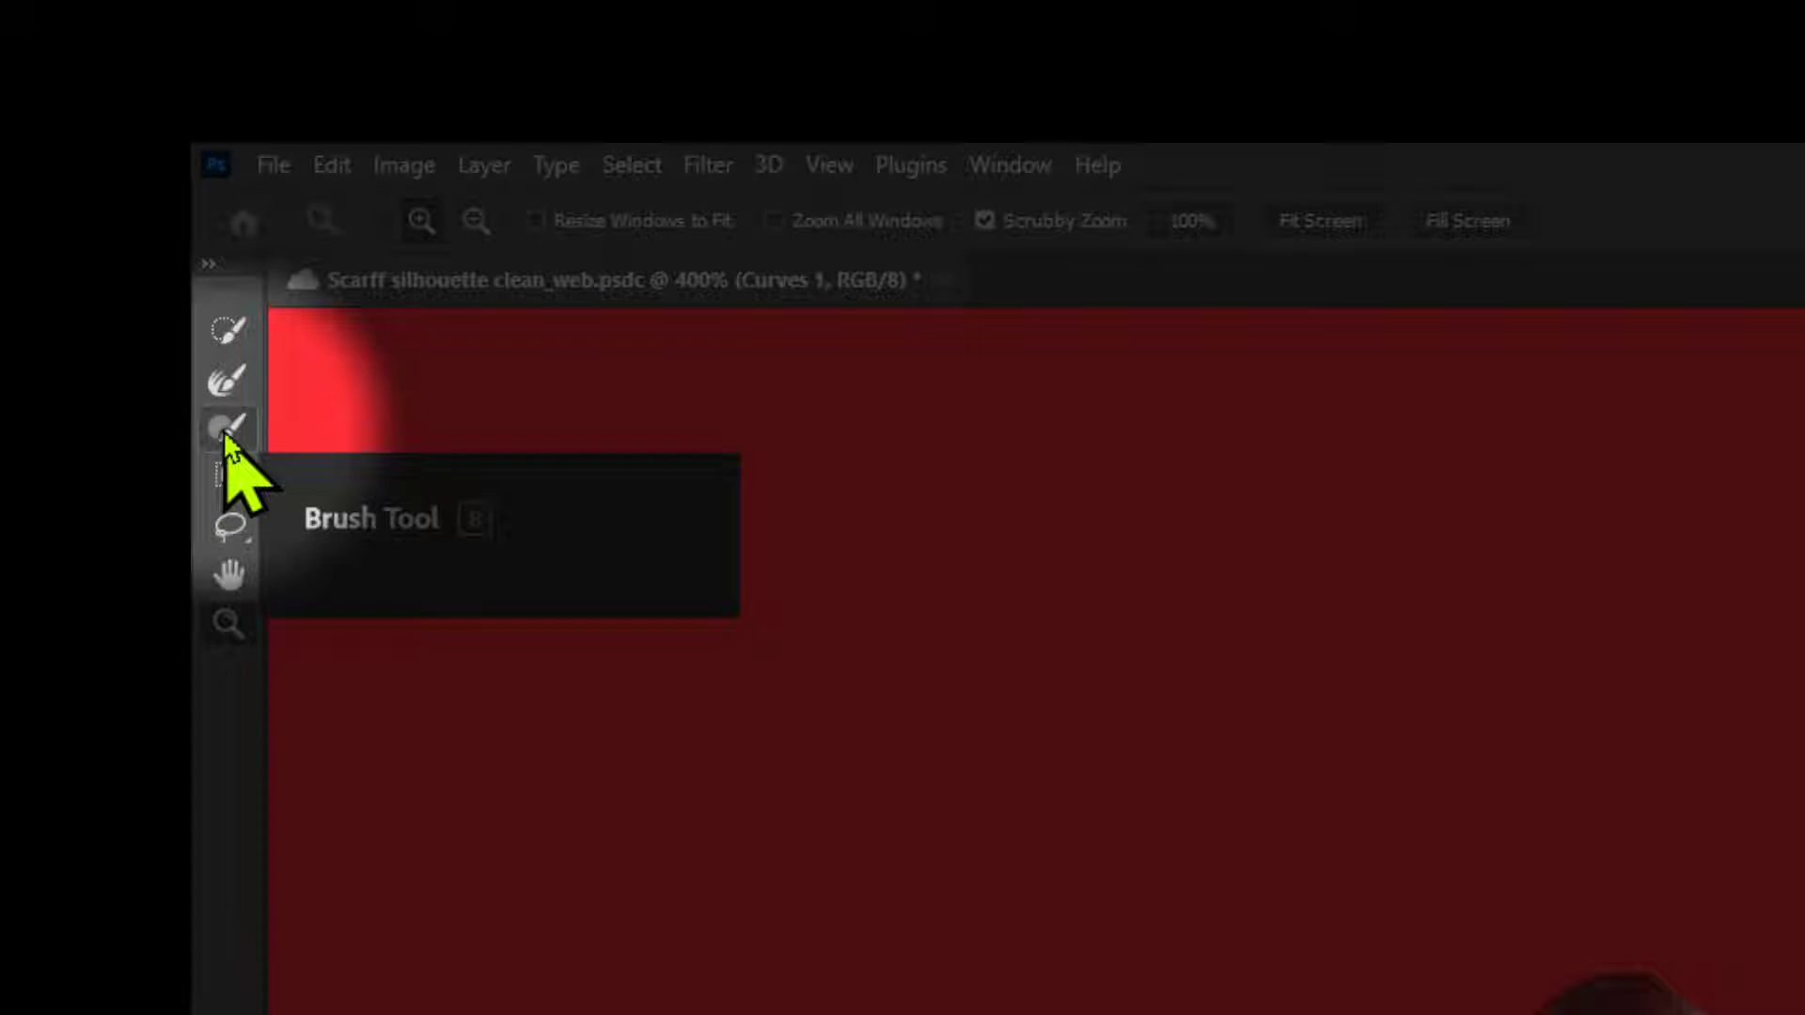
{"action": "left_click", "coordinate": [228, 430]}
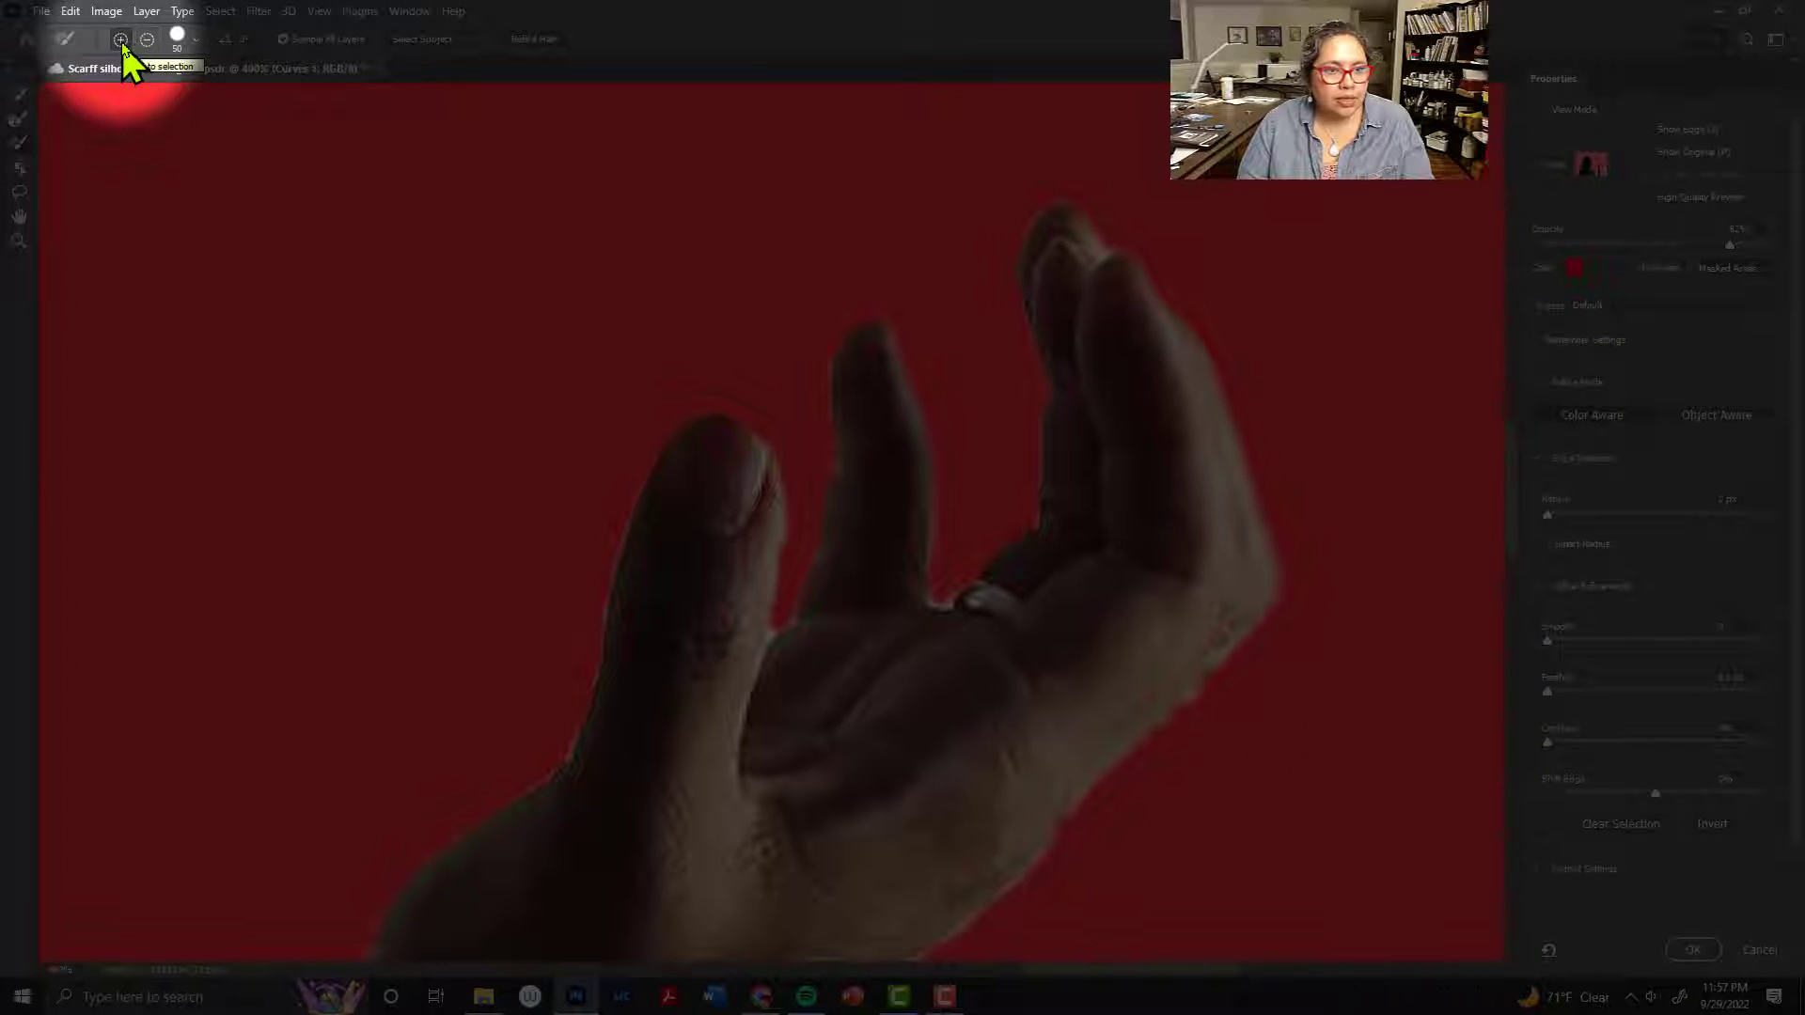
{"action": "mouse_move", "coordinate": [658, 475]}
{"action": "left_mouse_down"}
{"action": "mouse_move", "coordinate": [729, 484]}
{"action": "mouse_move", "coordinate": [721, 456]}
{"action": "mouse_move", "coordinate": [704, 491]}
{"action": "mouse_move", "coordinate": [732, 361]}
{"action": "mouse_move", "coordinate": [716, 456]}
{"action": "mouse_move", "coordinate": [703, 388]}
{"action": "mouse_move", "coordinate": [606, 415]}
{"action": "mouse_move", "coordinate": [596, 739]}
{"action": "left_mouse_up"}
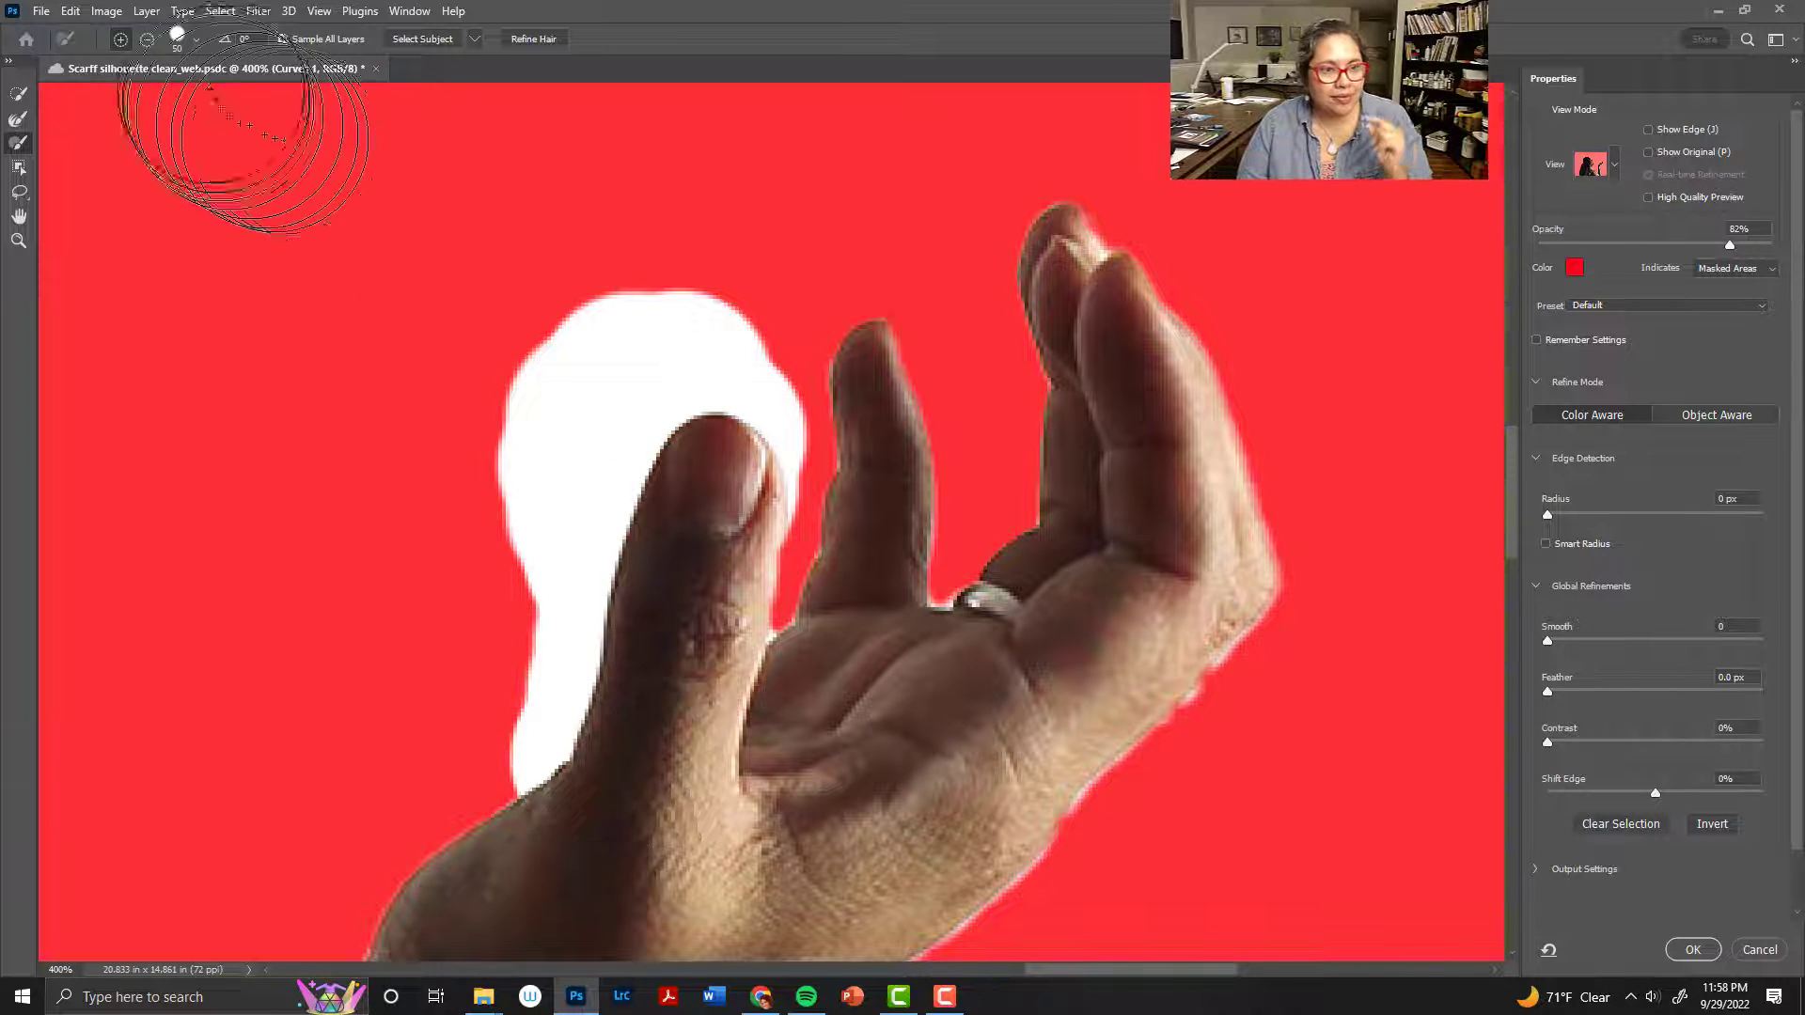
Subtract the outer part of the white background patch beside the thumb from the selection with the Brush tool
{"action": "left_click", "coordinate": [148, 40]}
{"action": "left_click", "coordinate": [548, 344]}
{"action": "mouse_move", "coordinate": [548, 344]}
{"action": "left_mouse_down"}
{"action": "mouse_move", "coordinate": [545, 428]}
{"action": "mouse_move", "coordinate": [483, 605]}
{"action": "left_mouse_up"}
Reduce the brush size to 15 and subtract the remaining white background close around both sides of the thumb
{"action": "key", "text": "bracketleft"}
{"action": "key", "text": "bracketleft"}
{"action": "key", "text": "bracketleft"}
{"action": "key", "text": "bracketleft"}
{"action": "key", "text": "bracketleft"}
{"action": "key", "text": "bracketleft"}
{"action": "key", "text": "bracketleft"}
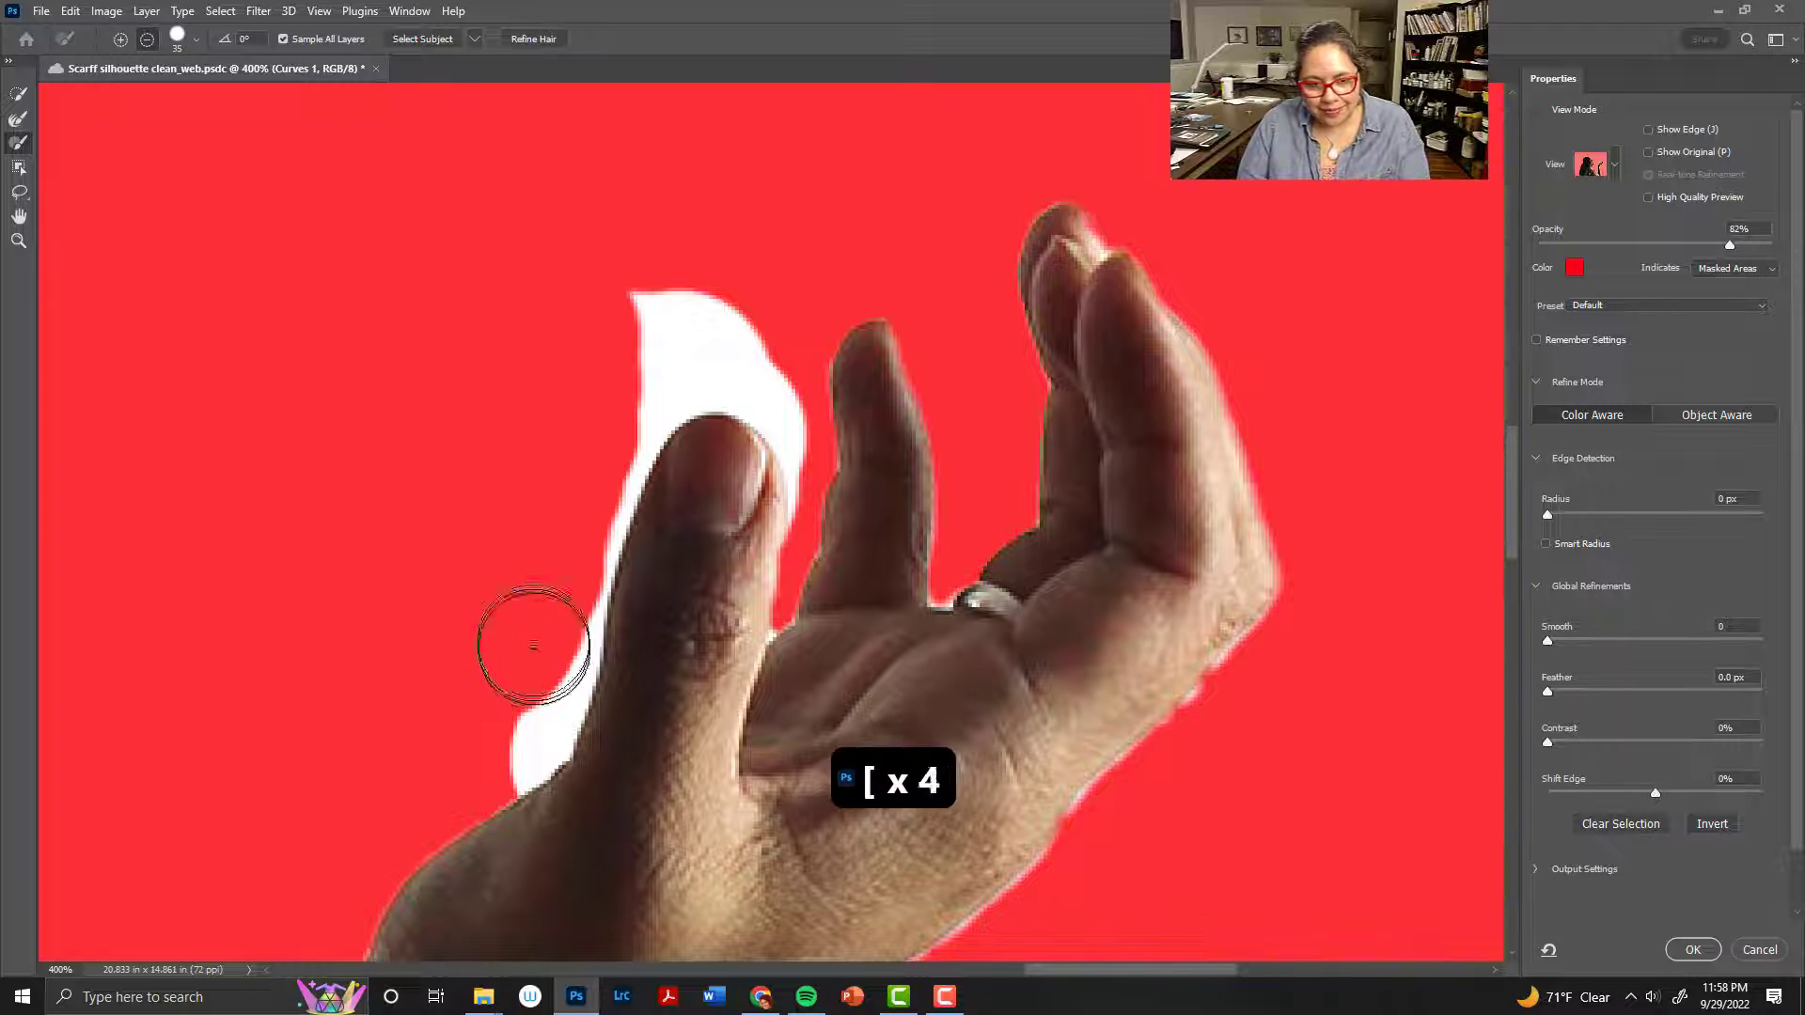
{"action": "mouse_move", "coordinate": [554, 685]}
{"action": "left_mouse_down"}
{"action": "mouse_move", "coordinate": [489, 771]}
{"action": "mouse_move", "coordinate": [576, 682]}
{"action": "mouse_move", "coordinate": [588, 512]}
{"action": "mouse_move", "coordinate": [641, 383]}
{"action": "mouse_move", "coordinate": [583, 554]}
{"action": "left_mouse_up"}
{"action": "mouse_move", "coordinate": [621, 338]}
{"action": "left_mouse_down"}
{"action": "mouse_move", "coordinate": [681, 324]}
{"action": "mouse_move", "coordinate": [647, 363]}
{"action": "mouse_move", "coordinate": [692, 383]}
{"action": "mouse_move", "coordinate": [664, 406]}
{"action": "mouse_move", "coordinate": [673, 300]}
{"action": "mouse_move", "coordinate": [745, 345]}
{"action": "mouse_move", "coordinate": [810, 478]}
{"action": "mouse_move", "coordinate": [767, 397]}
{"action": "mouse_move", "coordinate": [700, 375]}
{"action": "mouse_move", "coordinate": [681, 345]}
{"action": "mouse_move", "coordinate": [554, 645]}
{"action": "mouse_move", "coordinate": [504, 777]}
{"action": "left_mouse_up"}
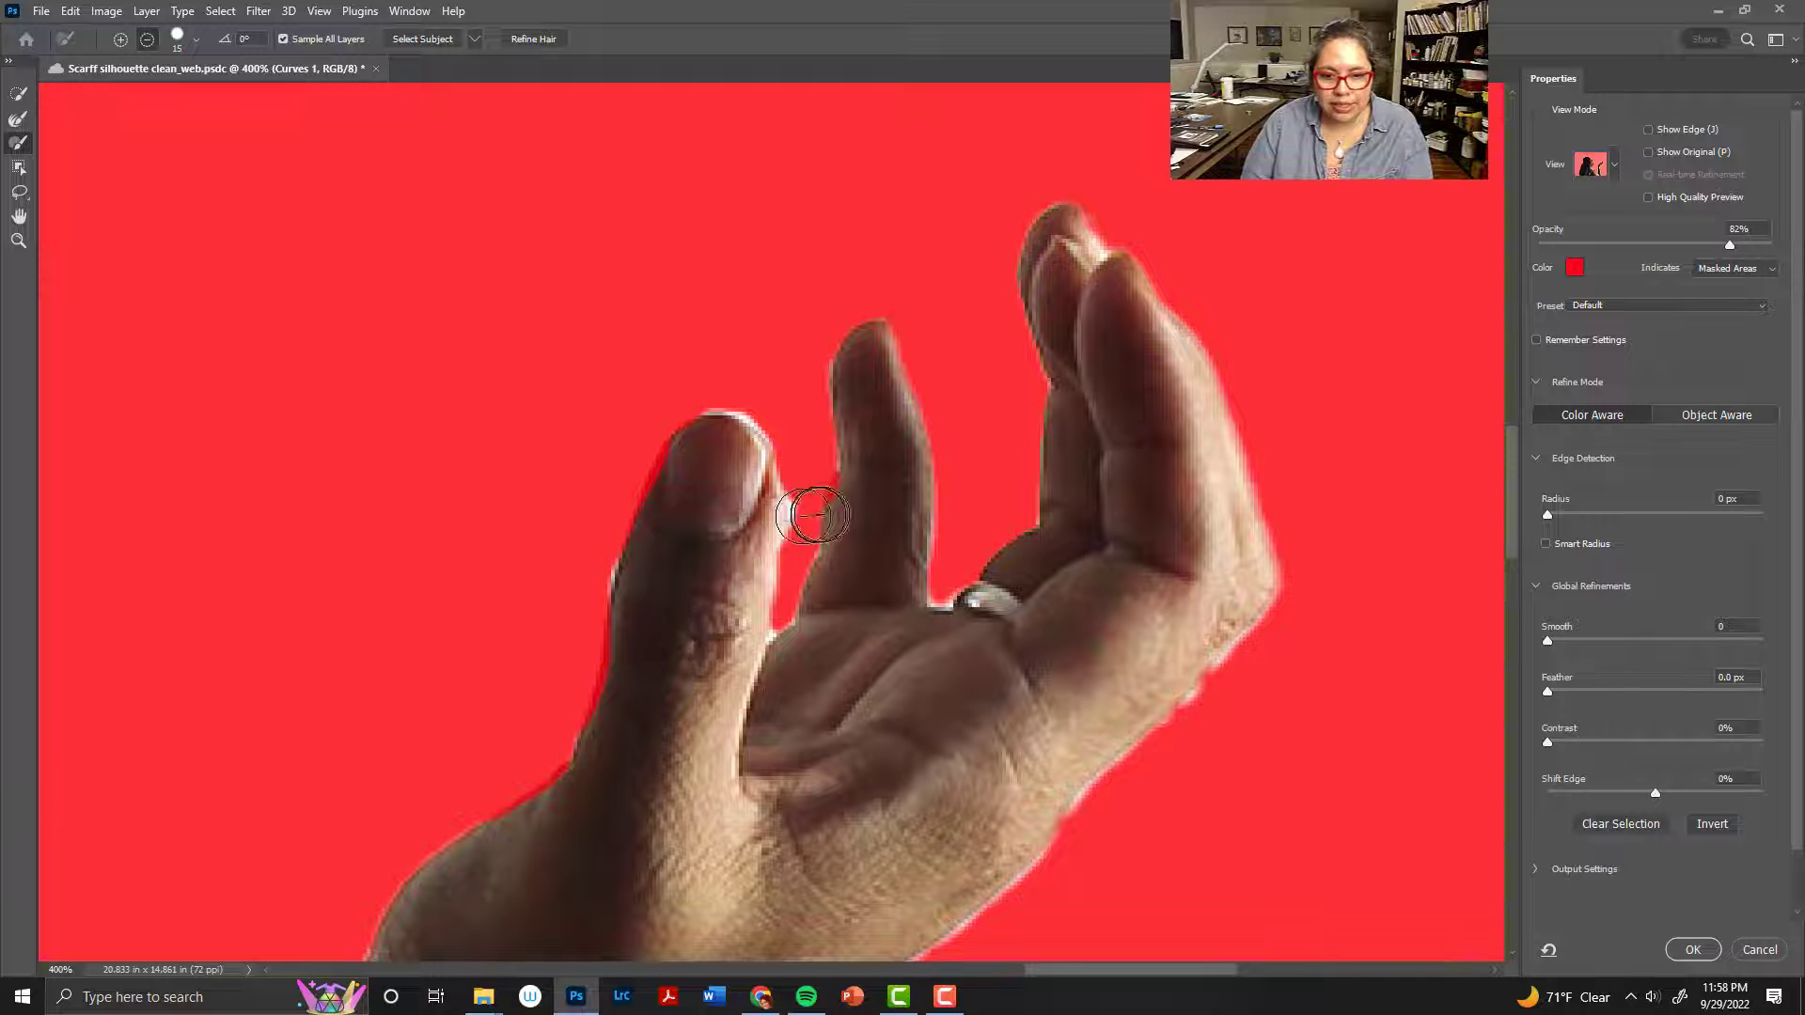
{"action": "left_click_drag", "start_coordinate": [802, 505], "coordinate": [775, 413]}
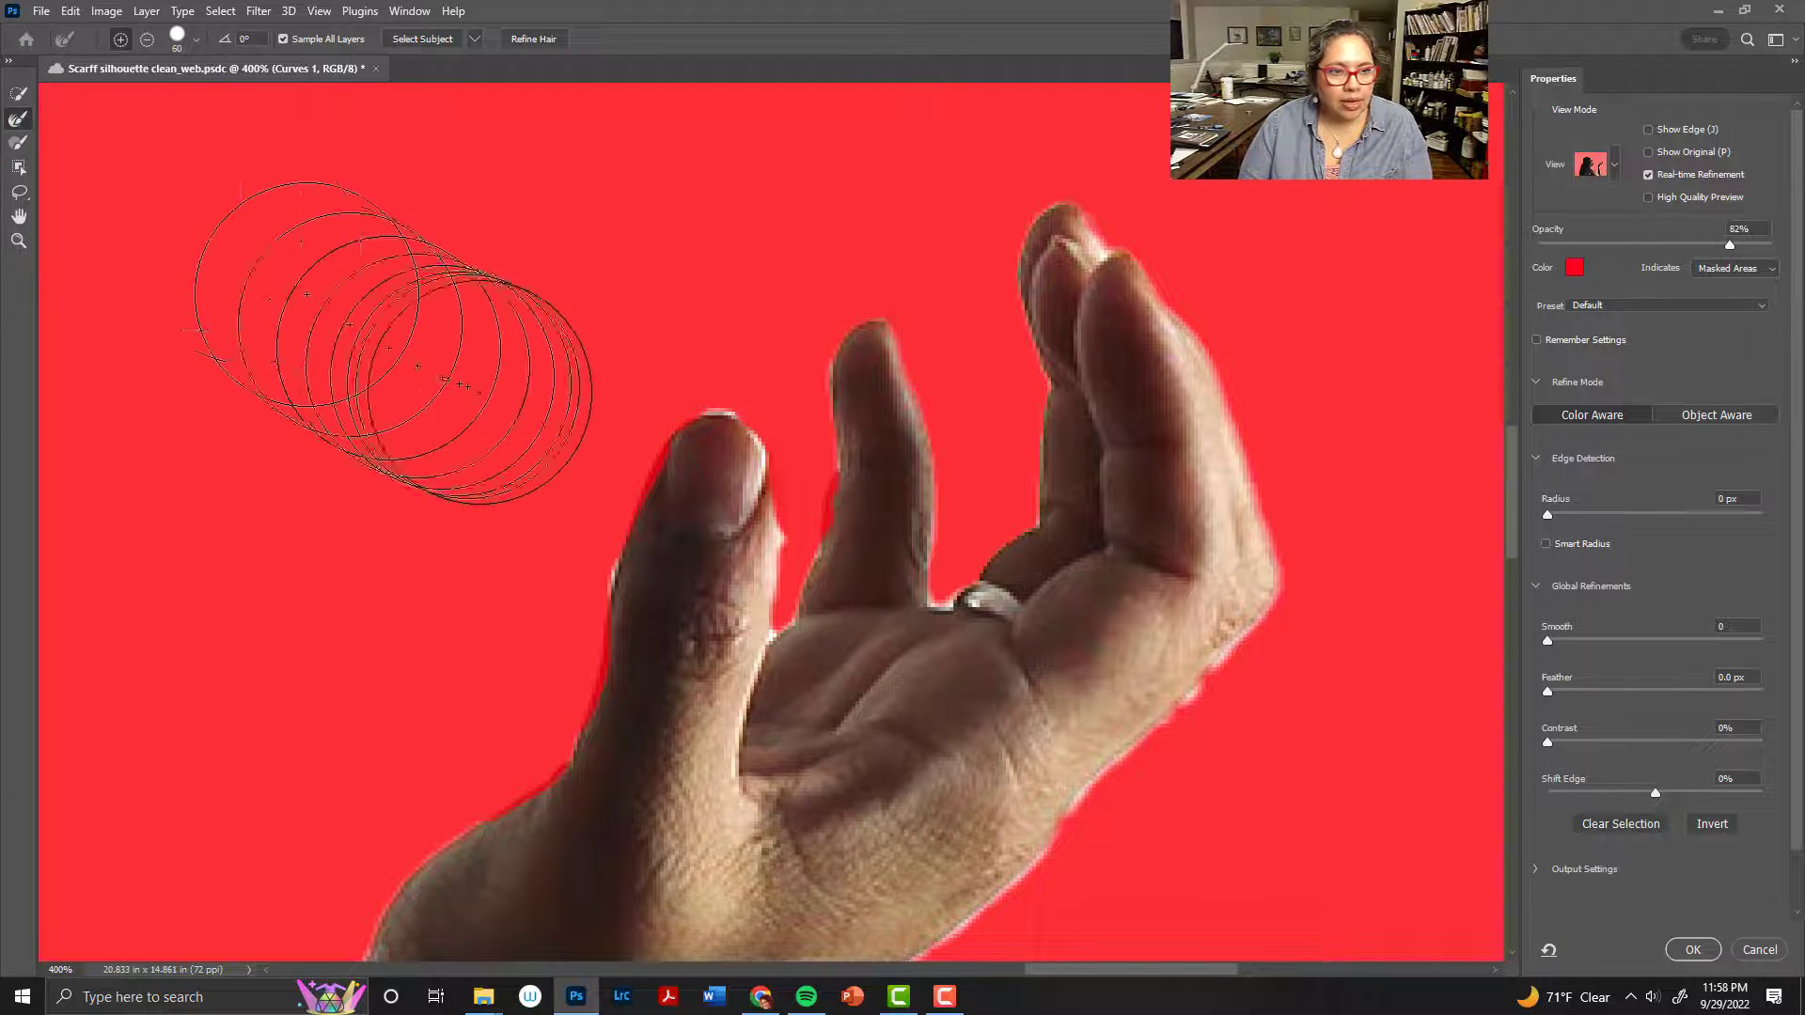
Brush across the thumb and over to the neighbouring finger with the Refine Edge Brush
{"action": "left_click", "coordinate": [19, 118]}
{"action": "mouse_move", "coordinate": [705, 483]}
{"action": "left_mouse_down"}
{"action": "mouse_move", "coordinate": [672, 550]}
{"action": "mouse_move", "coordinate": [801, 527]}
{"action": "mouse_move", "coordinate": [737, 557]}
{"action": "mouse_move", "coordinate": [676, 682]}
{"action": "mouse_move", "coordinate": [954, 576]}
{"action": "mouse_move", "coordinate": [900, 579]}
{"action": "mouse_move", "coordinate": [863, 418]}
{"action": "left_mouse_up"}
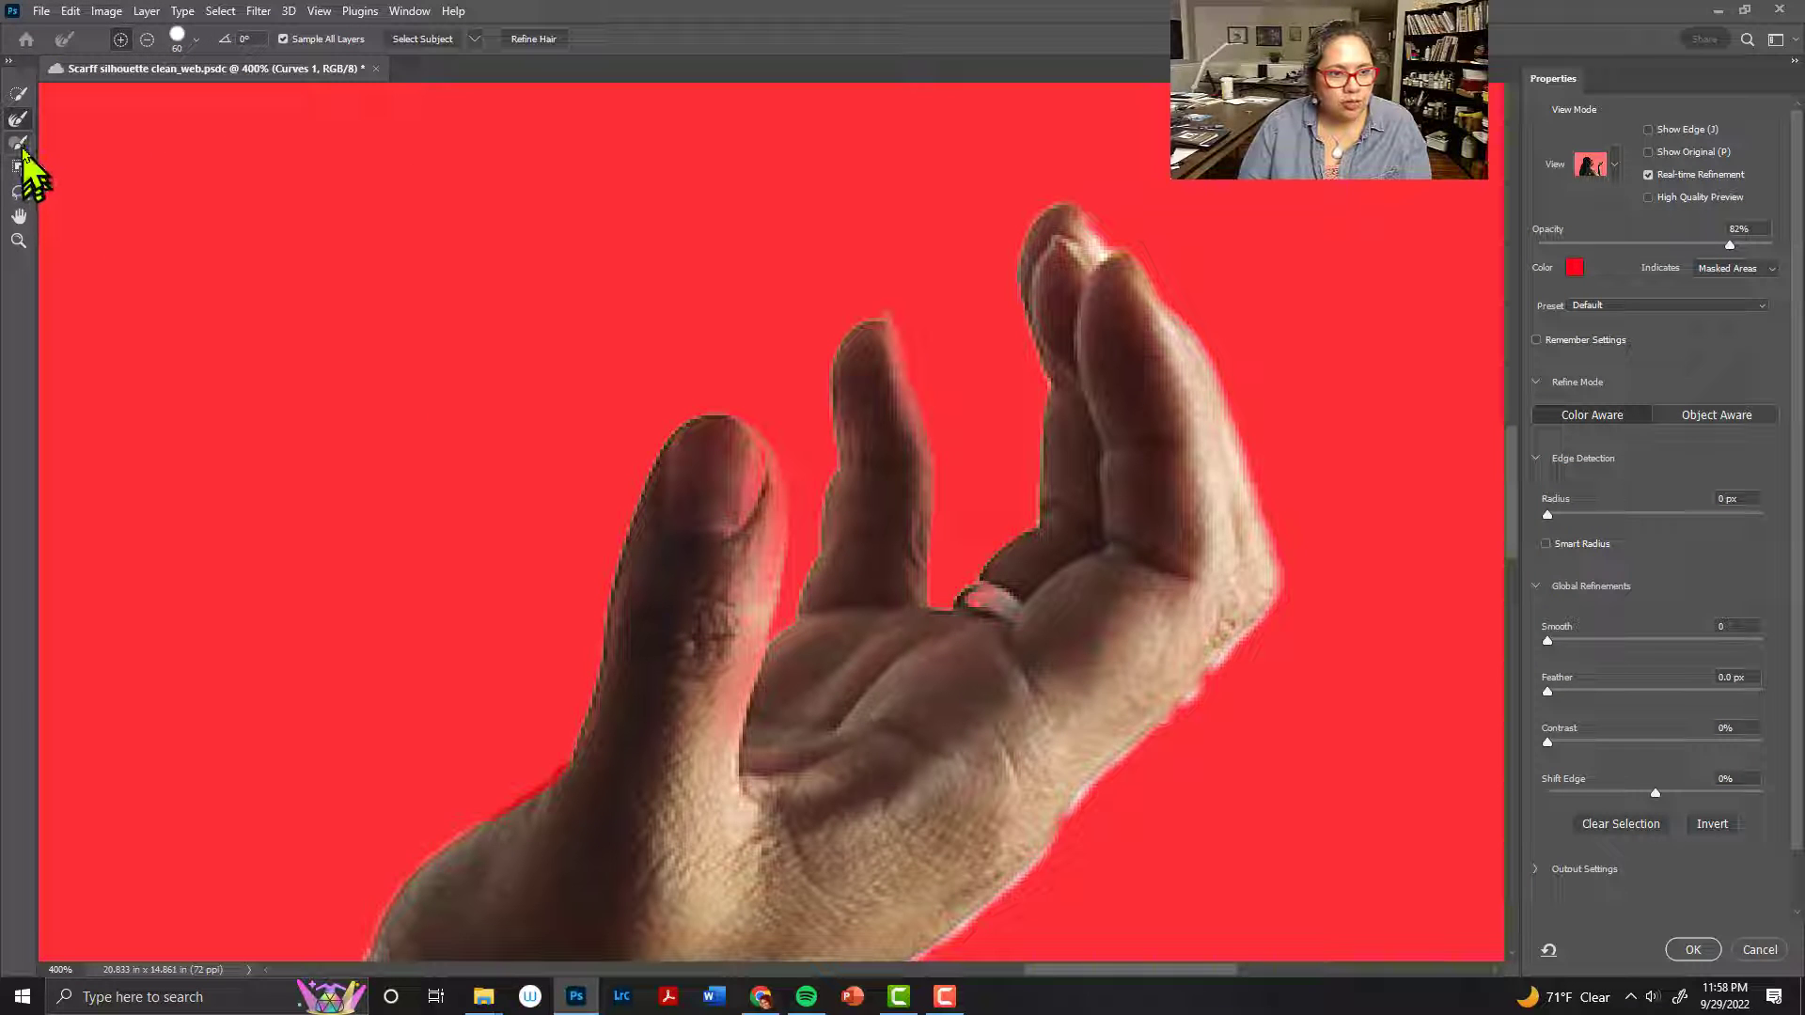
Subtract a patch inside the thumb with the Brush tool, and paint the thumb and fingers back in with add mode
{"action": "left_click", "coordinate": [19, 144]}
{"action": "left_click_drag", "start_coordinate": [726, 494], "coordinate": [734, 550]}
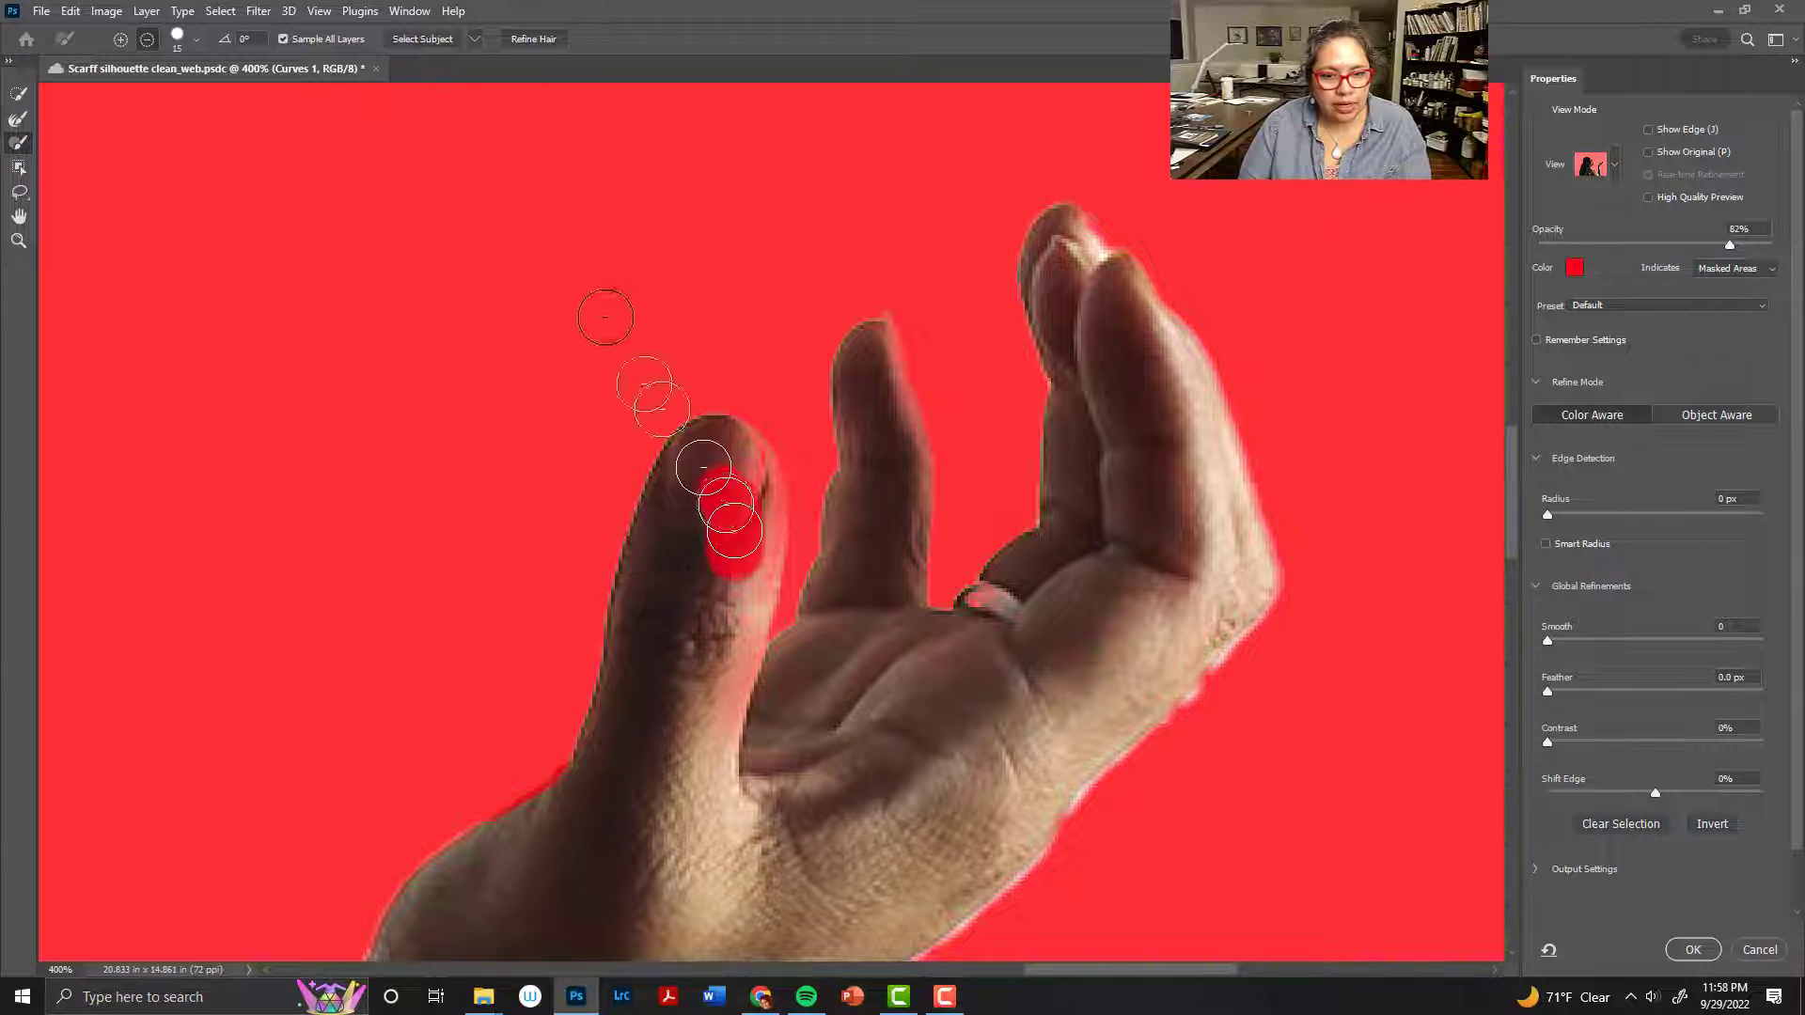
{"action": "left_click", "coordinate": [121, 40]}
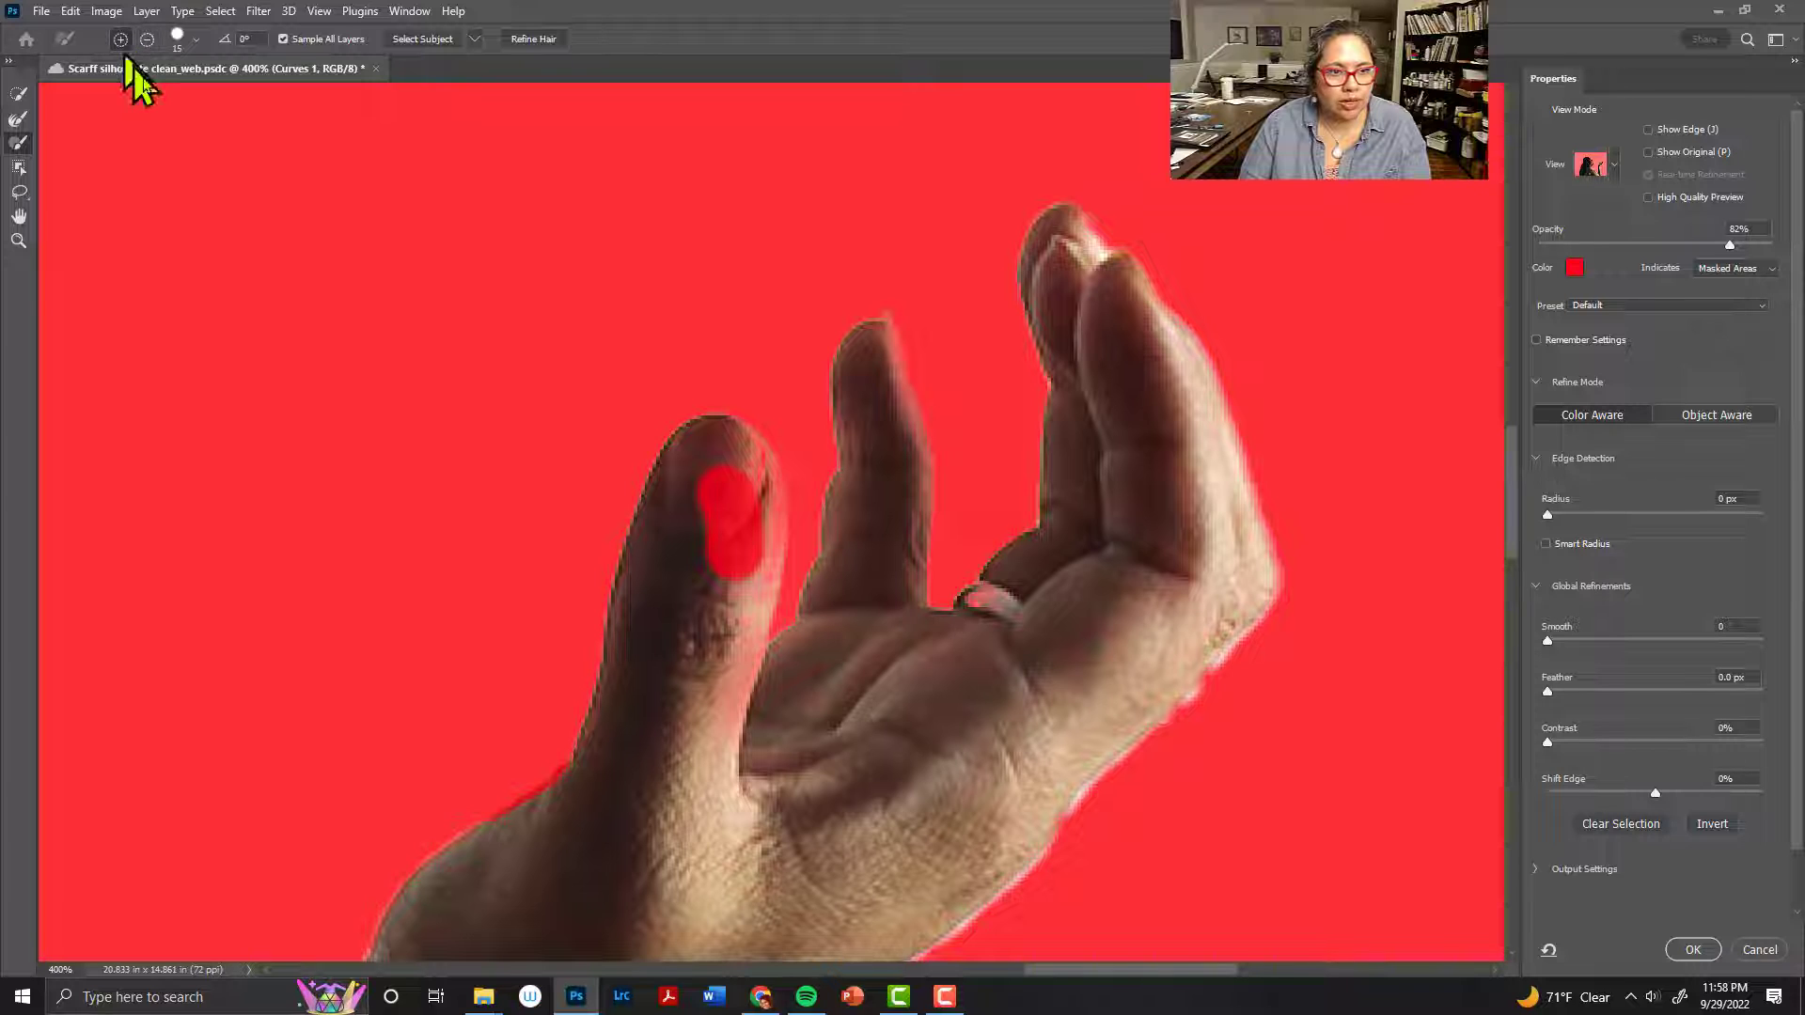
{"action": "mouse_move", "coordinate": [686, 516]}
{"action": "left_mouse_down"}
{"action": "mouse_move", "coordinate": [725, 489]}
{"action": "mouse_move", "coordinate": [700, 771]}
{"action": "mouse_move", "coordinate": [737, 602]}
{"action": "mouse_move", "coordinate": [722, 444]}
{"action": "mouse_move", "coordinate": [695, 466]}
{"action": "mouse_move", "coordinate": [1001, 384]}
{"action": "mouse_move", "coordinate": [1072, 564]}
{"action": "left_mouse_up"}
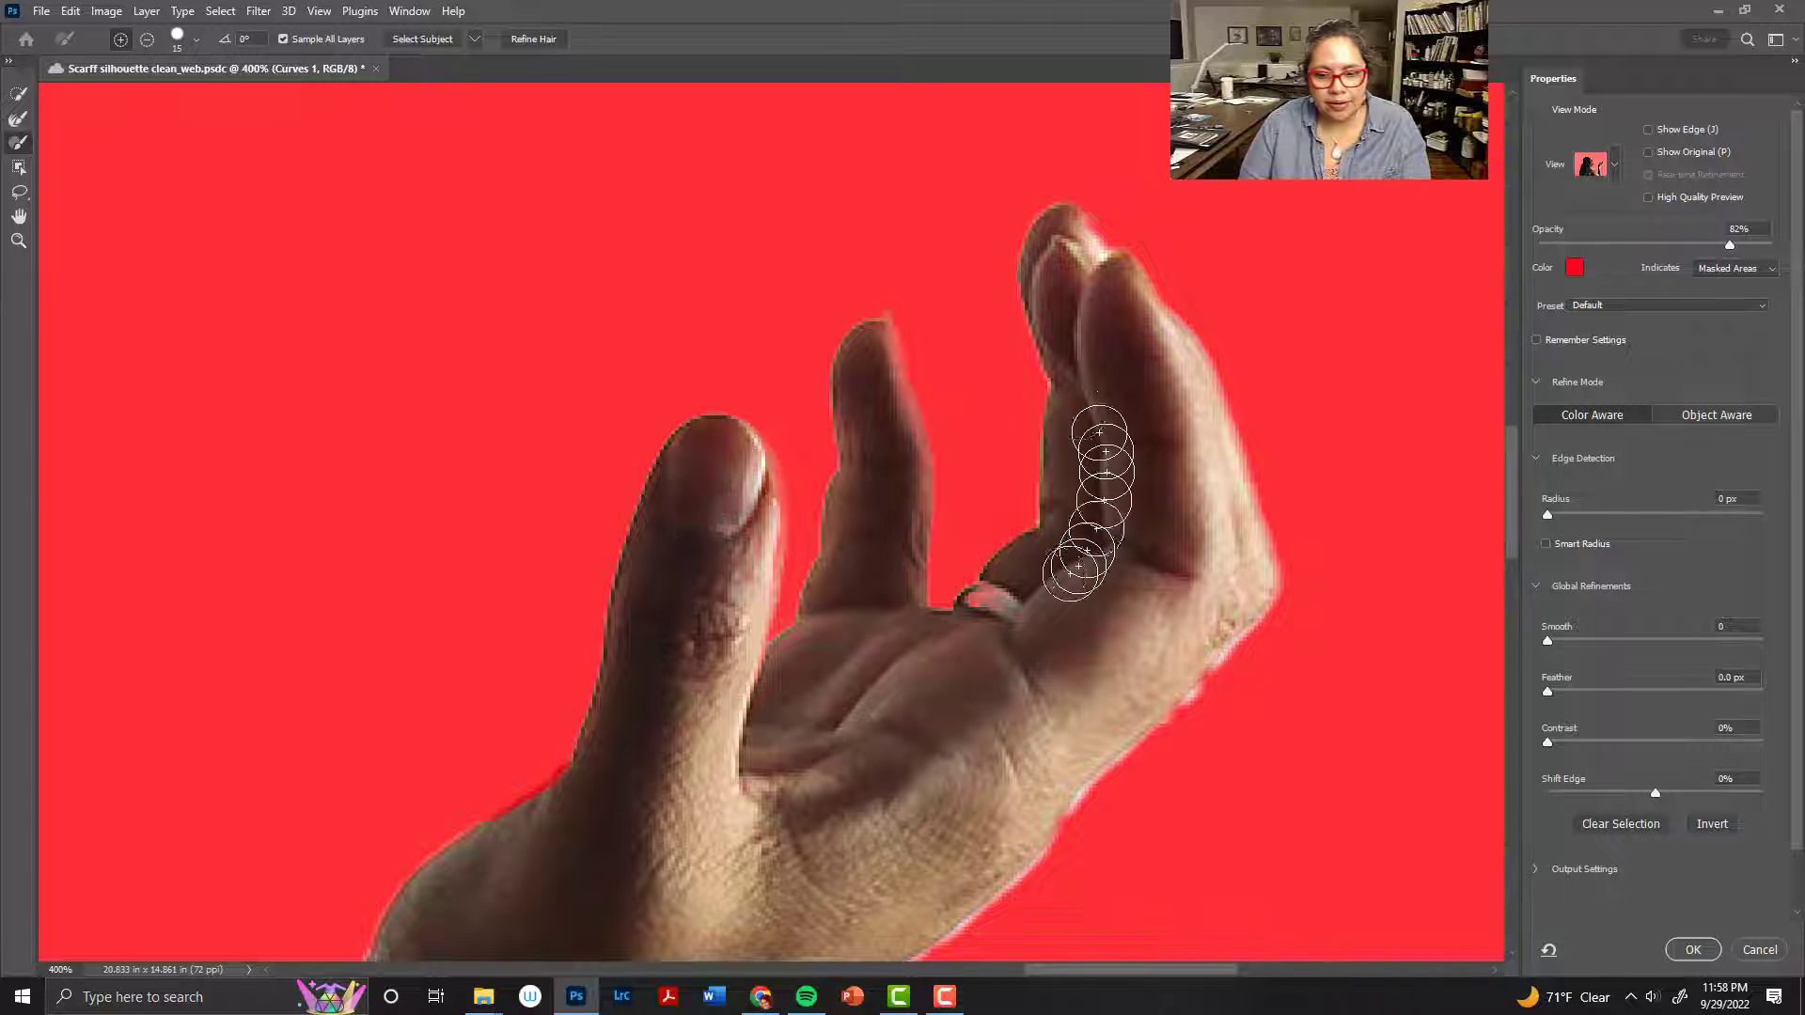
Check the whole figure in the overlay and accept the refined Select and Mask result as a selection
{"action": "left_click", "coordinate": [28, 240]}
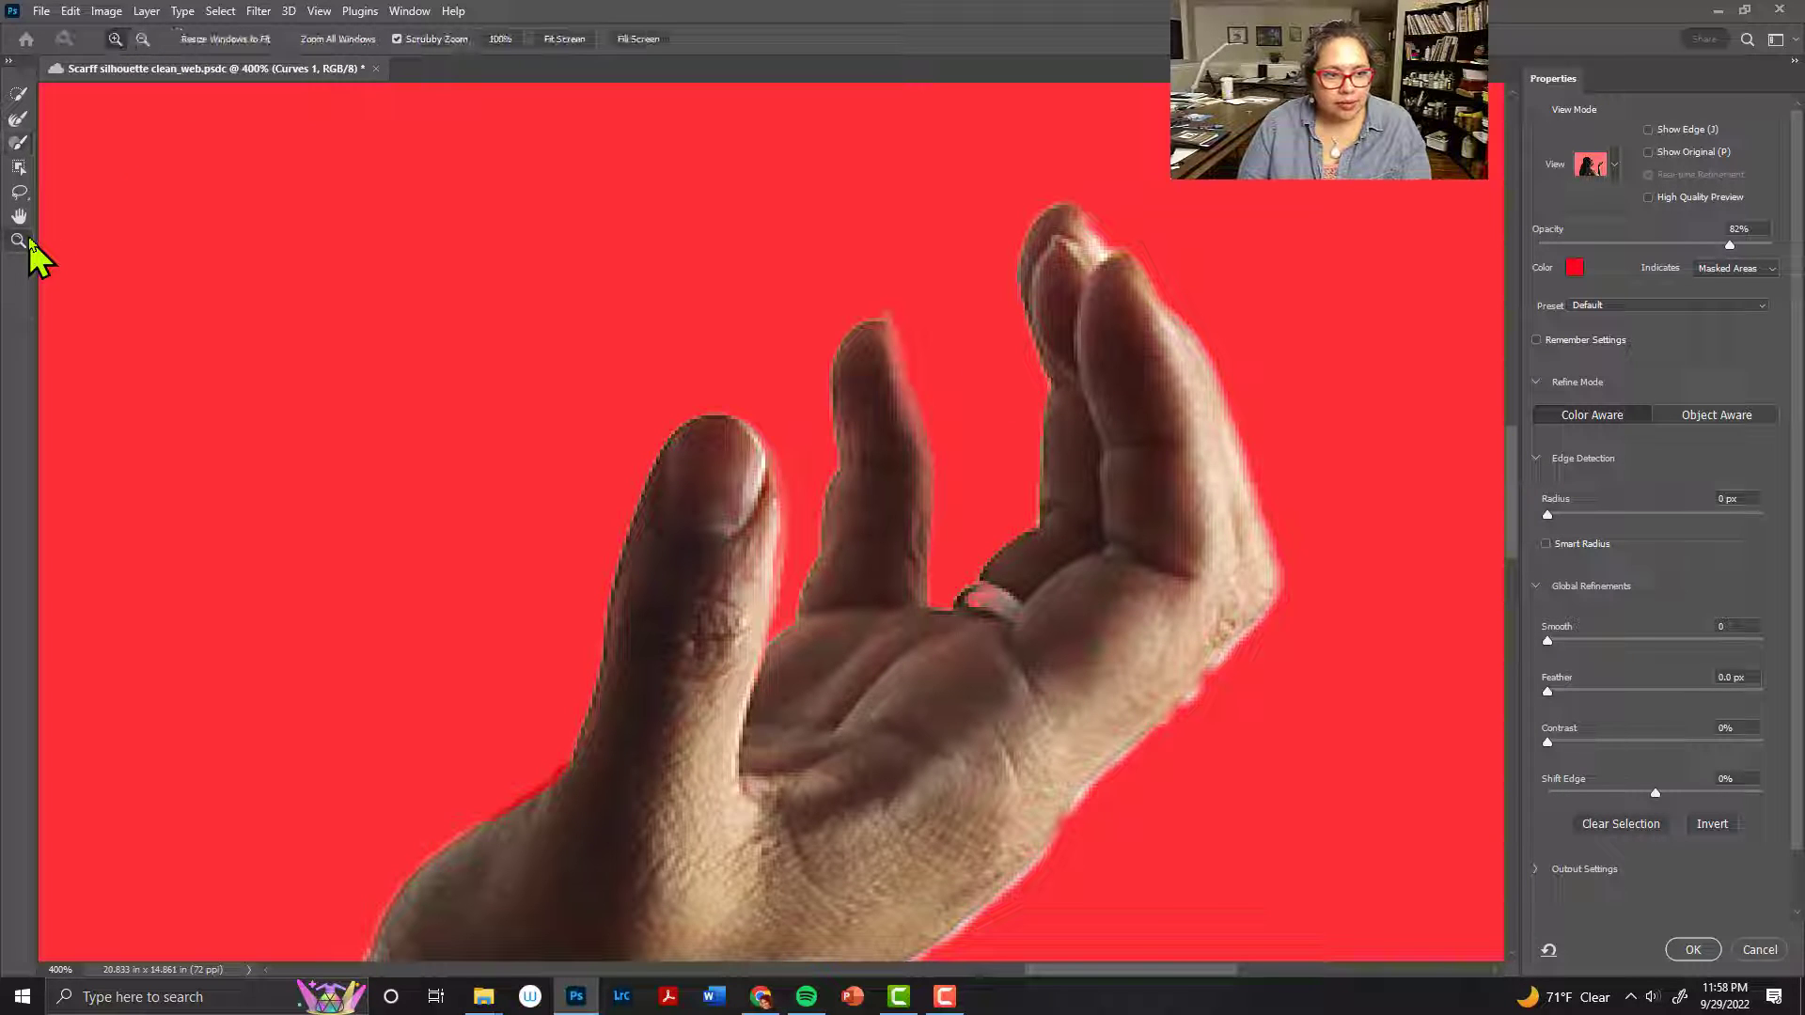
{"action": "key", "text": "ctrl+0"}
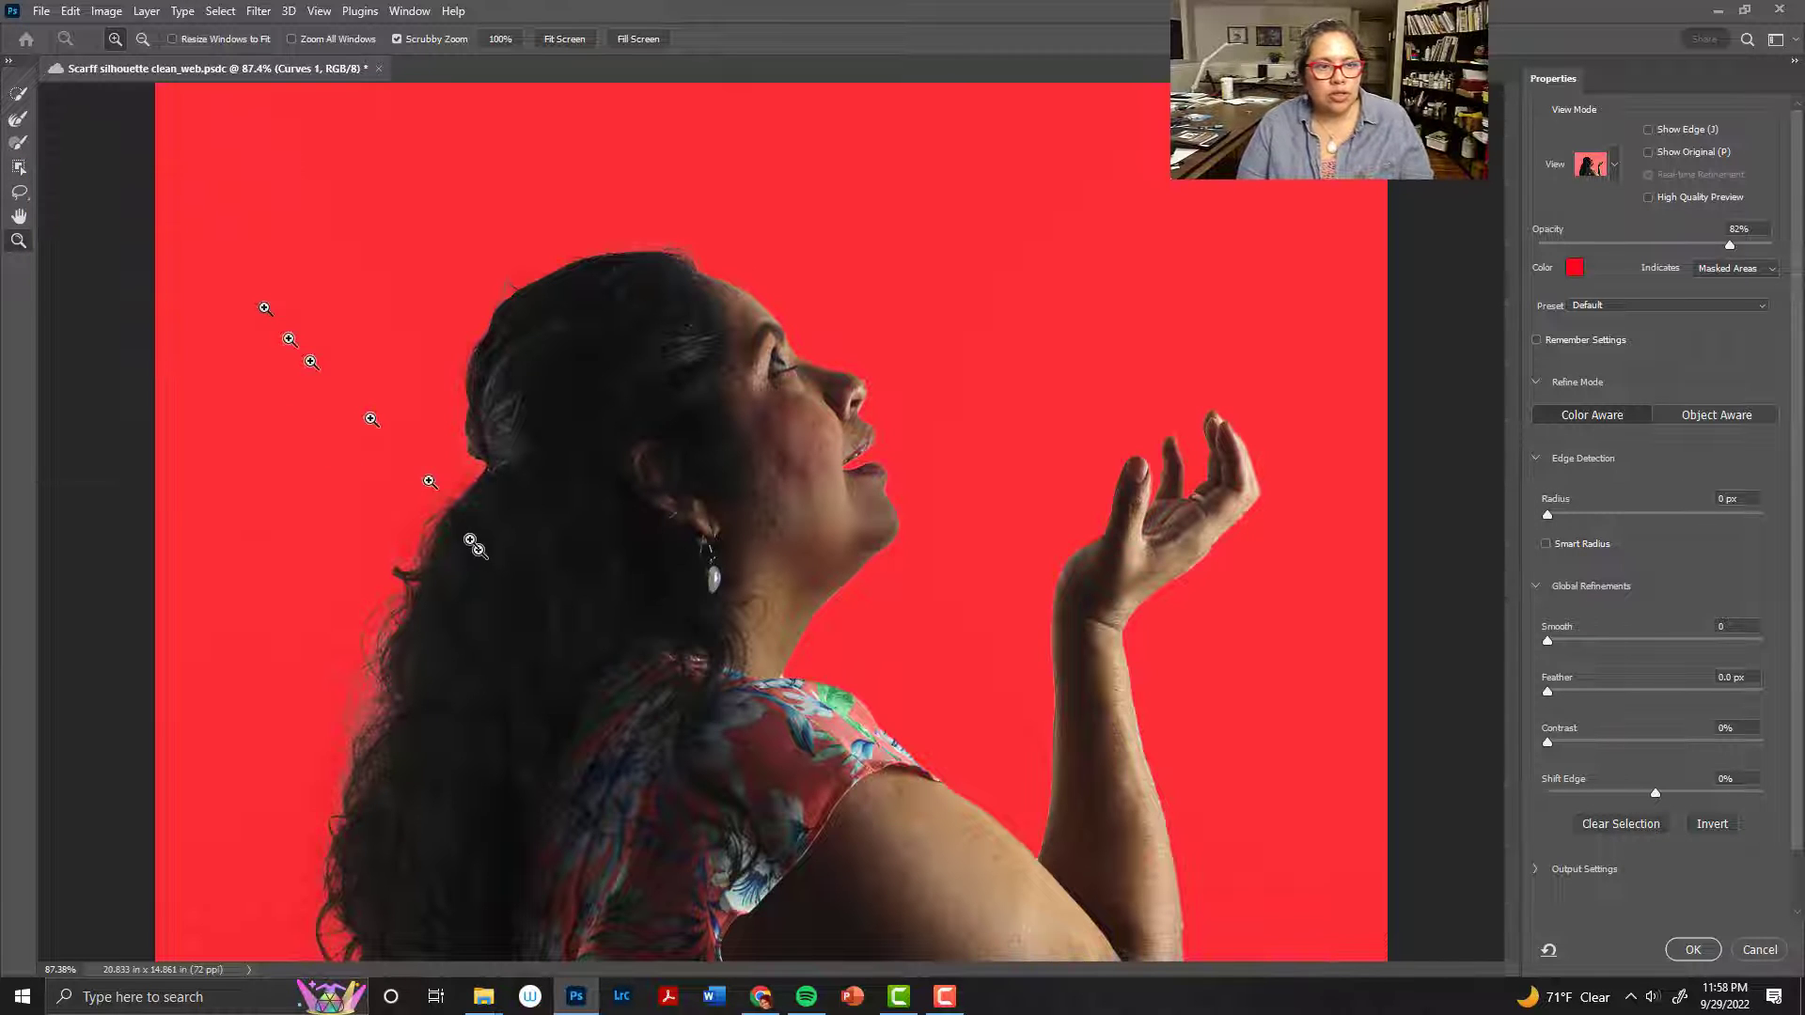
{"action": "left_click", "coordinate": [18, 94]}
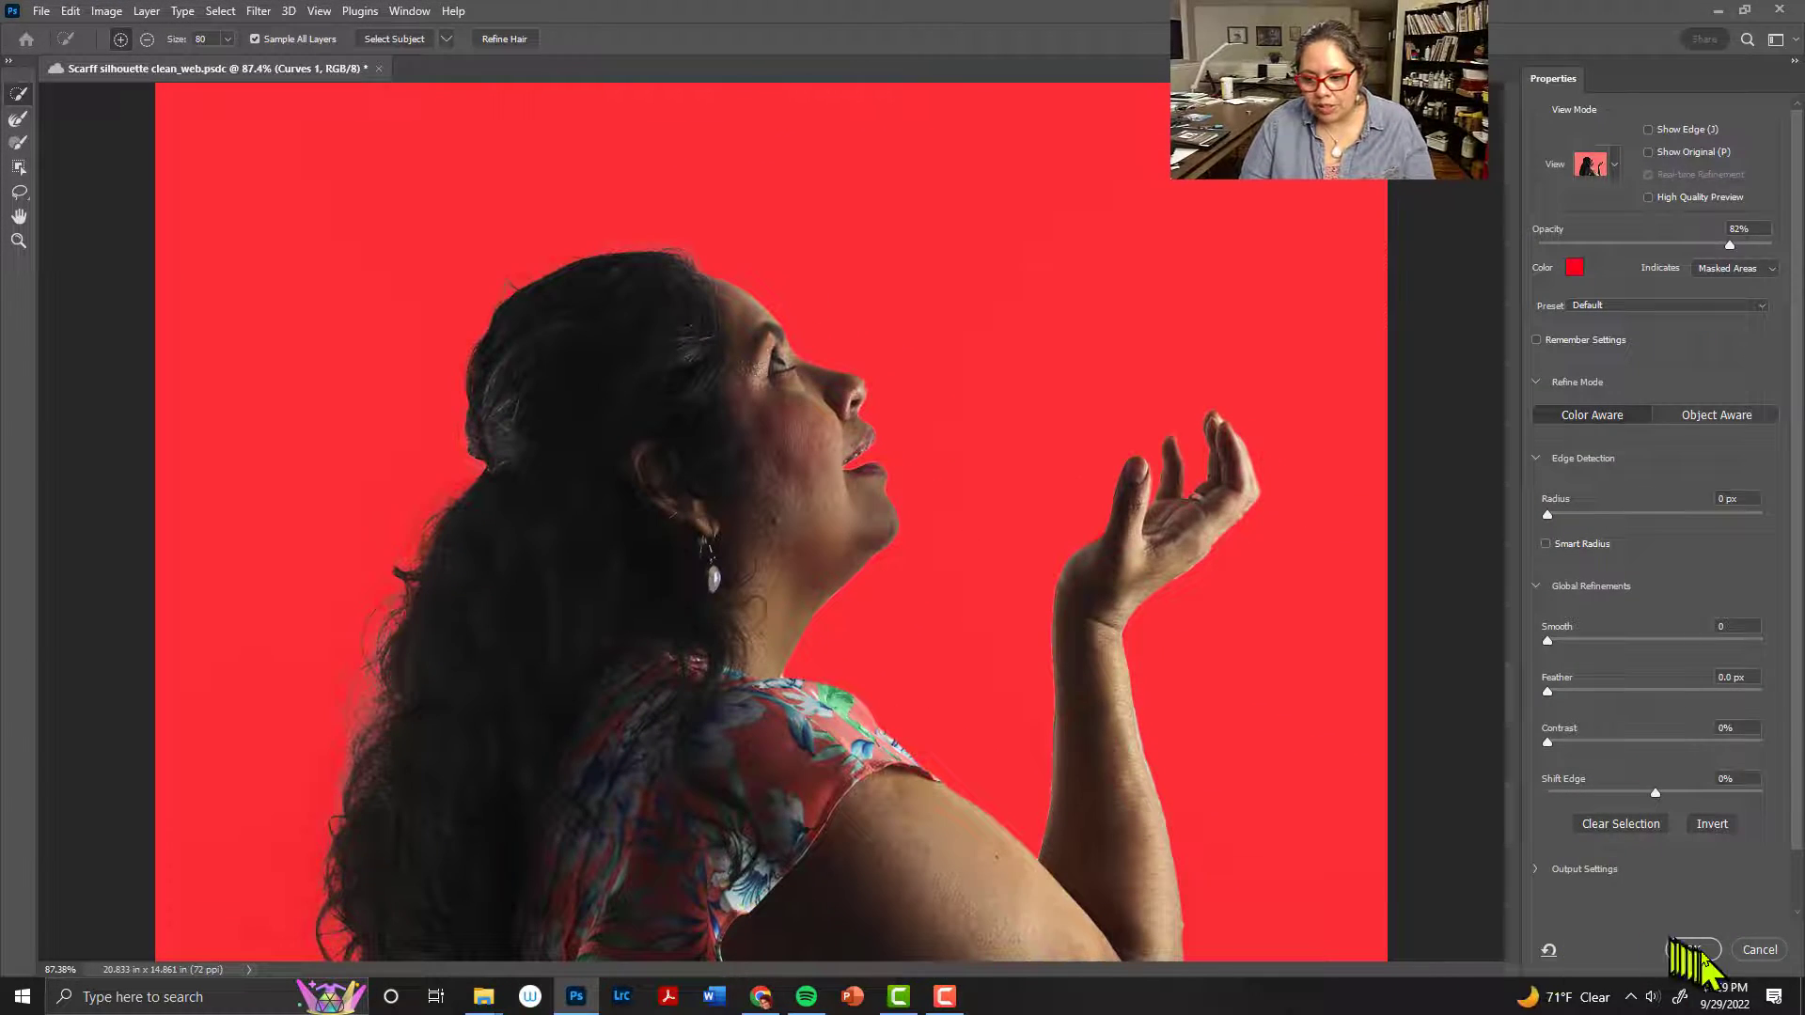
{"action": "left_click", "coordinate": [1692, 949]}
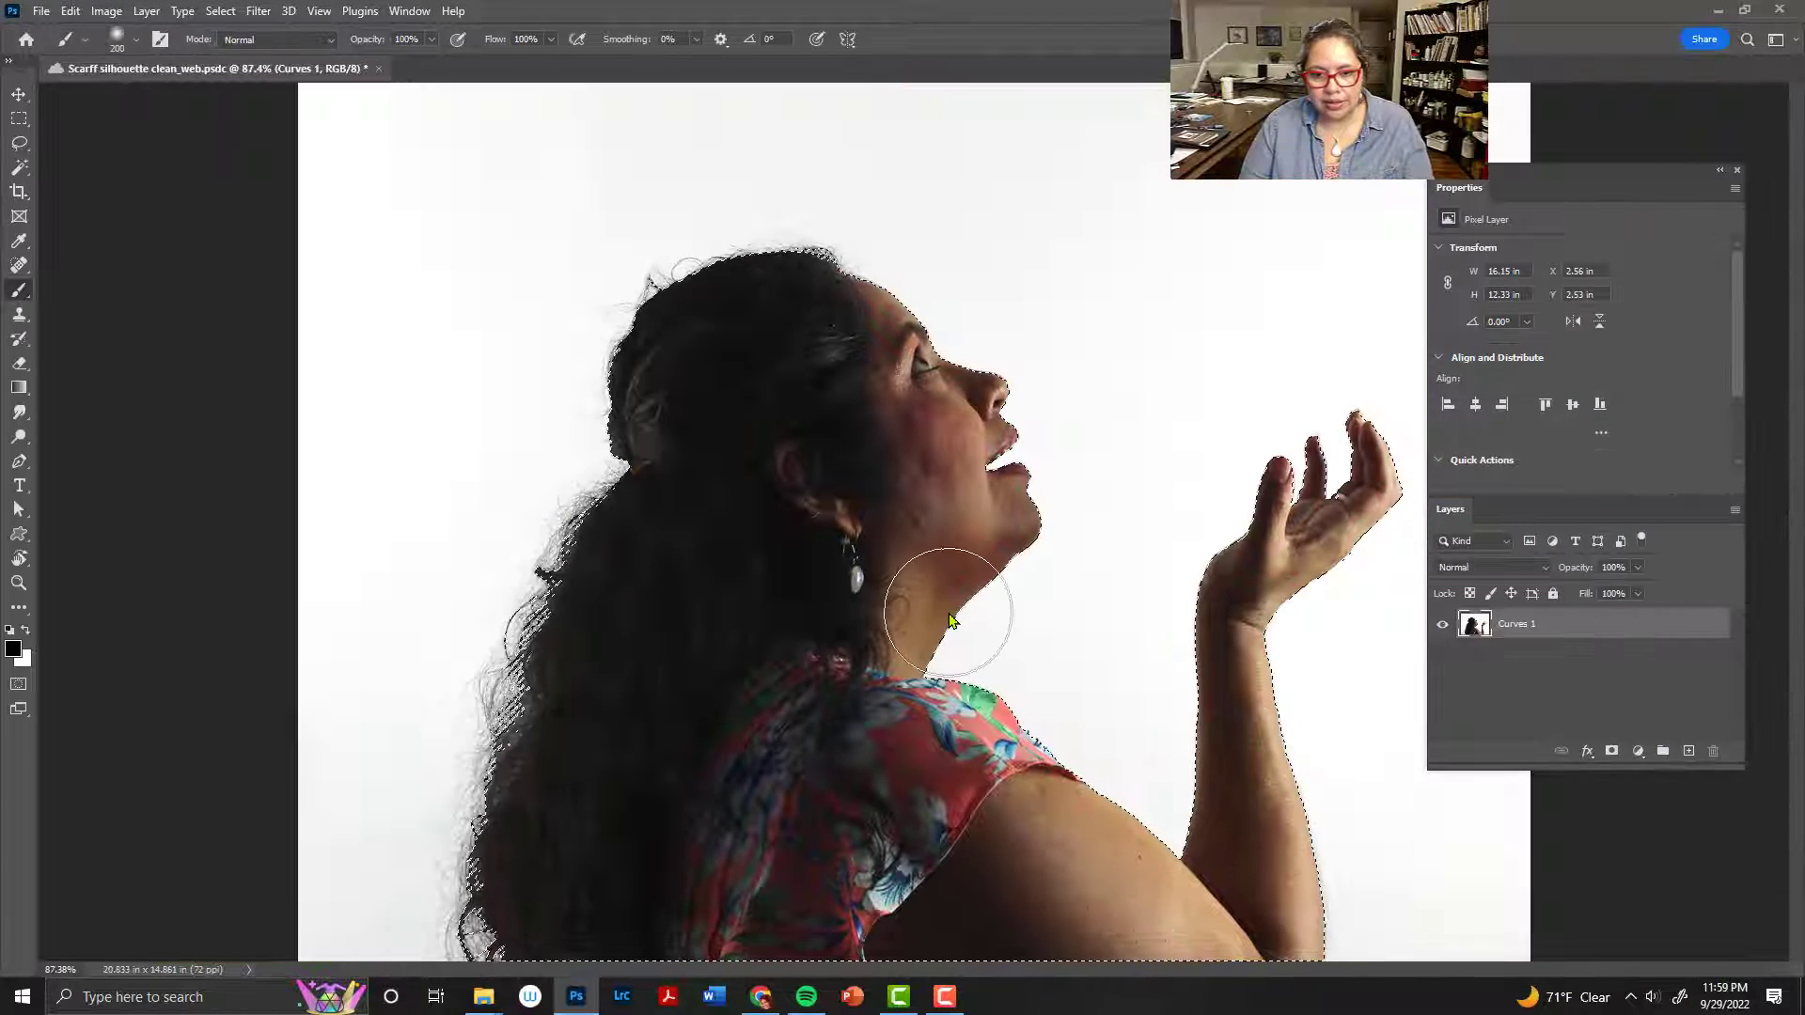
Save the document and add a layer mask to the Curves 1 layer from the active selection
{"action": "key", "text": "ctrl+s"}
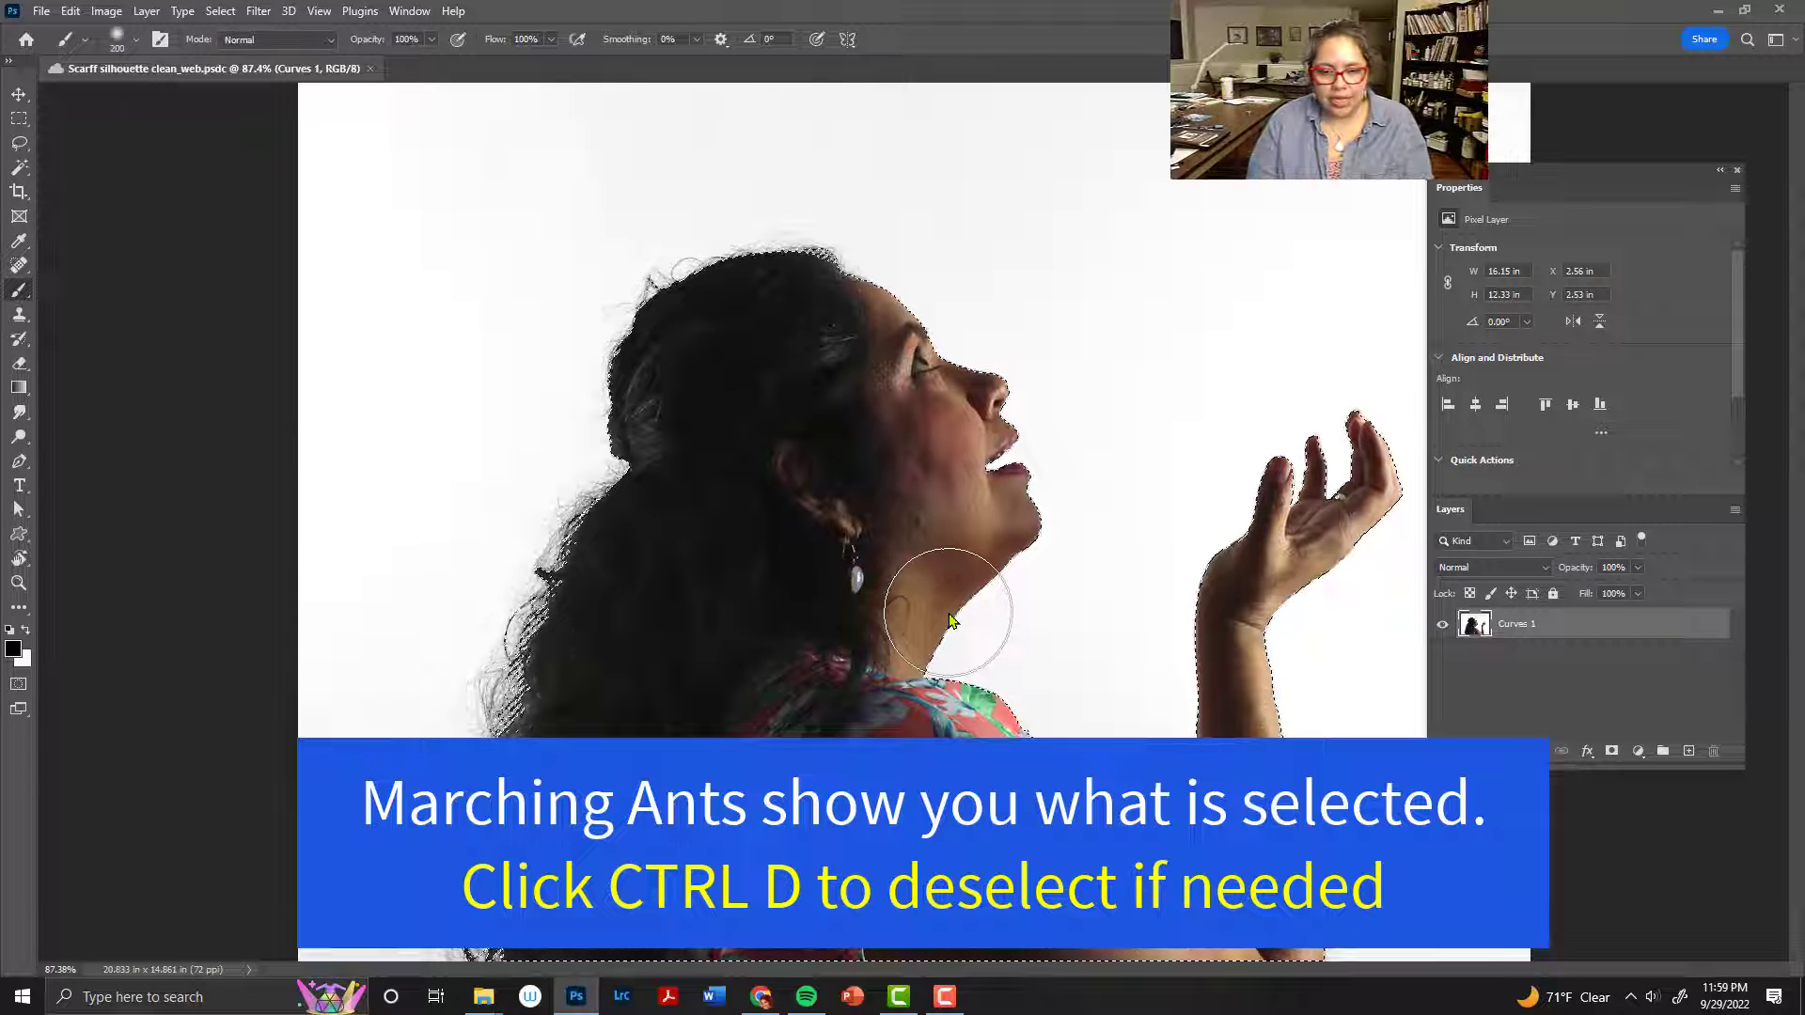
{"action": "left_click", "coordinate": [1613, 753]}
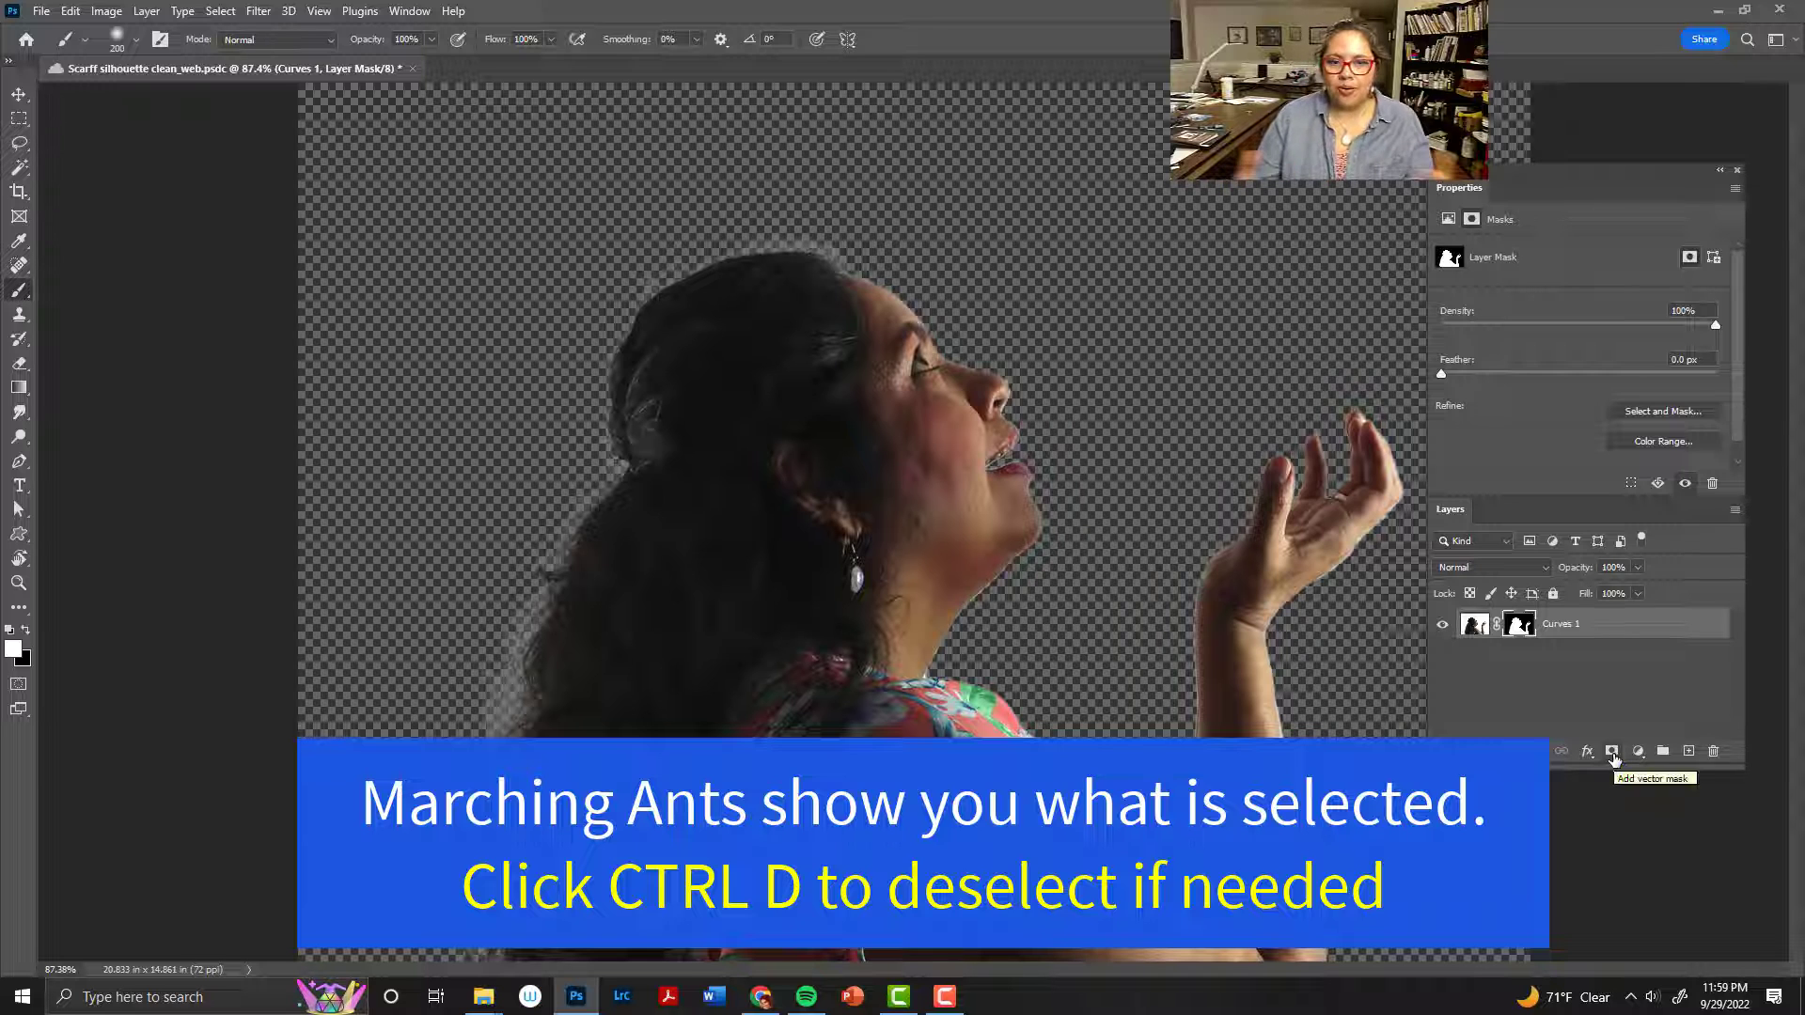